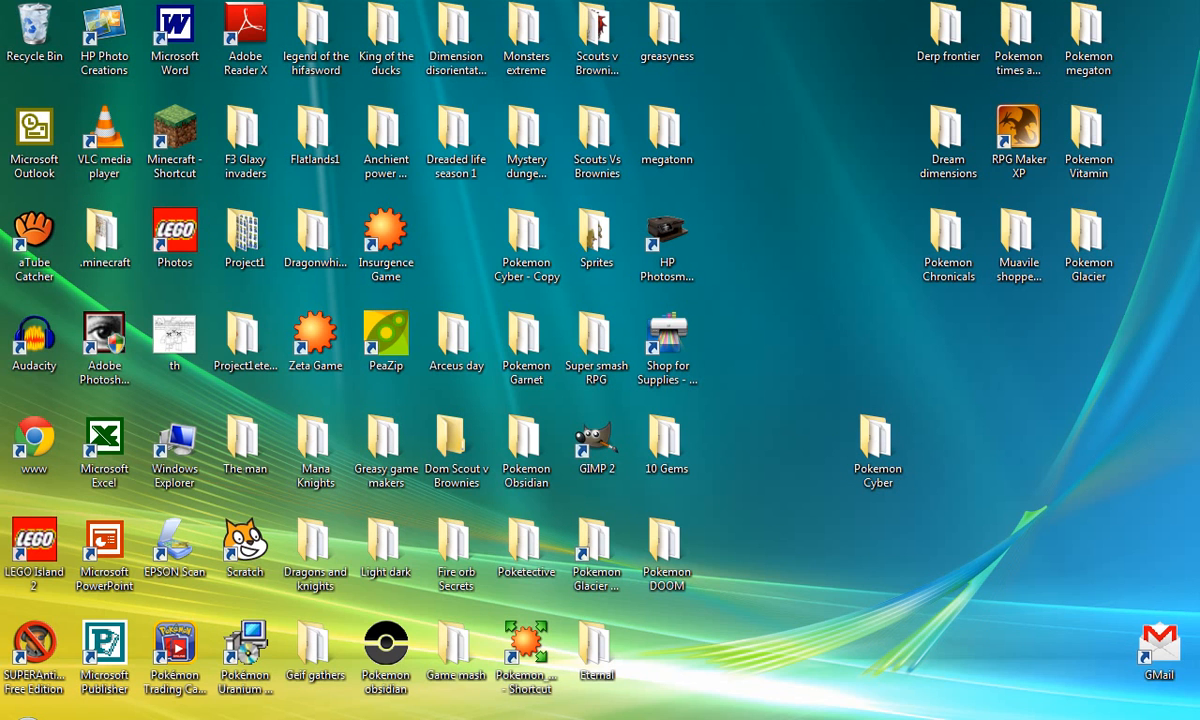
Move the "Pokemon times and divid" desktop folder to an empty area above Pokemon Cyber and launch RPG Maker XP.
click(1019, 40)
drag(1019, 40, 810, 345)
click(735, 365)
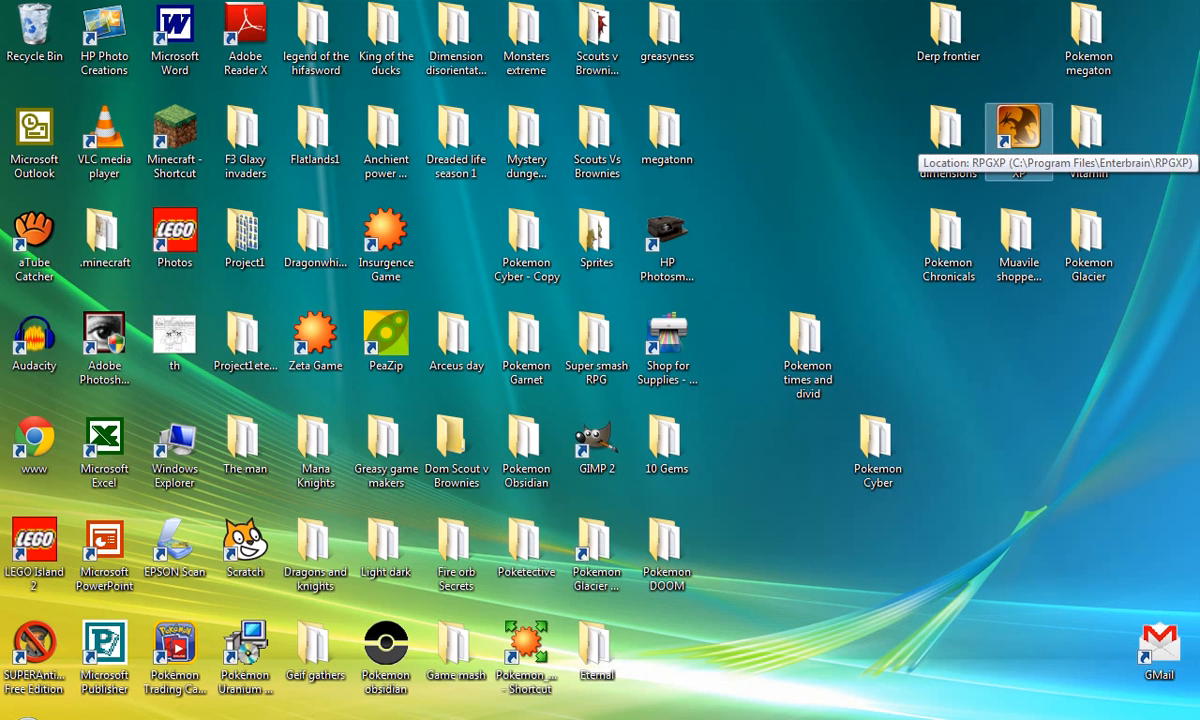
double_click(1018, 130)
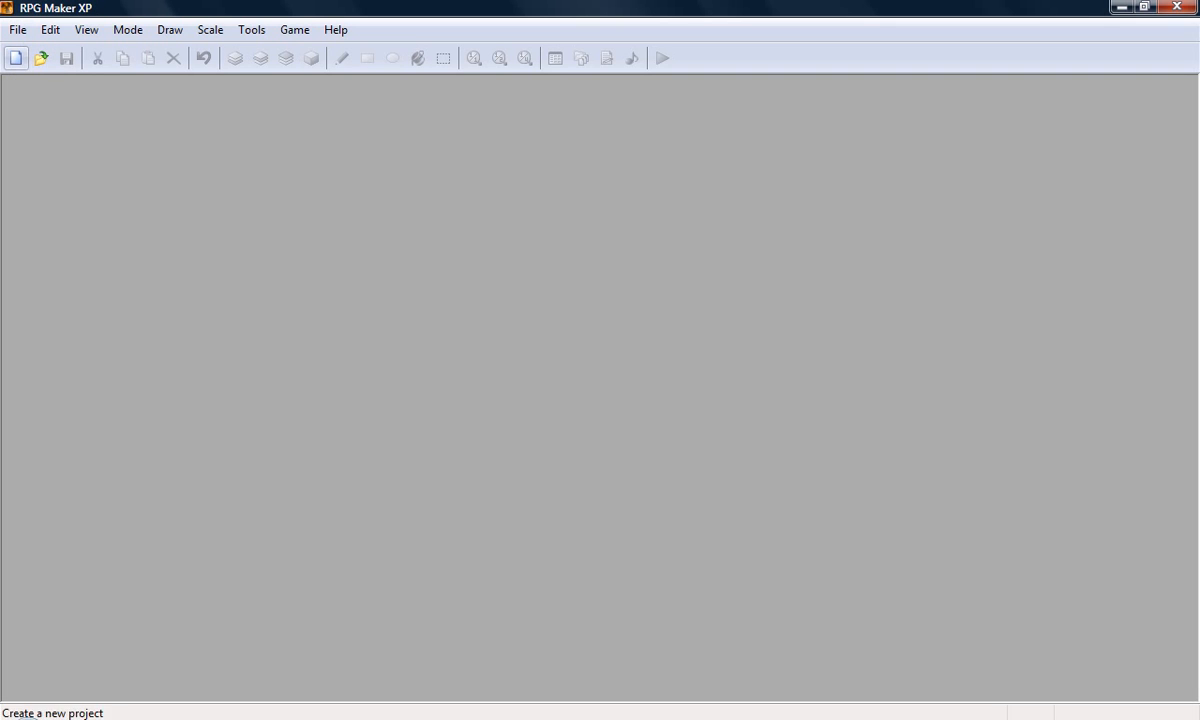
Try to create a new project with the folder name and game title "Mystery dungeon...".
click(18, 30)
click(18, 30)
click(18, 30)
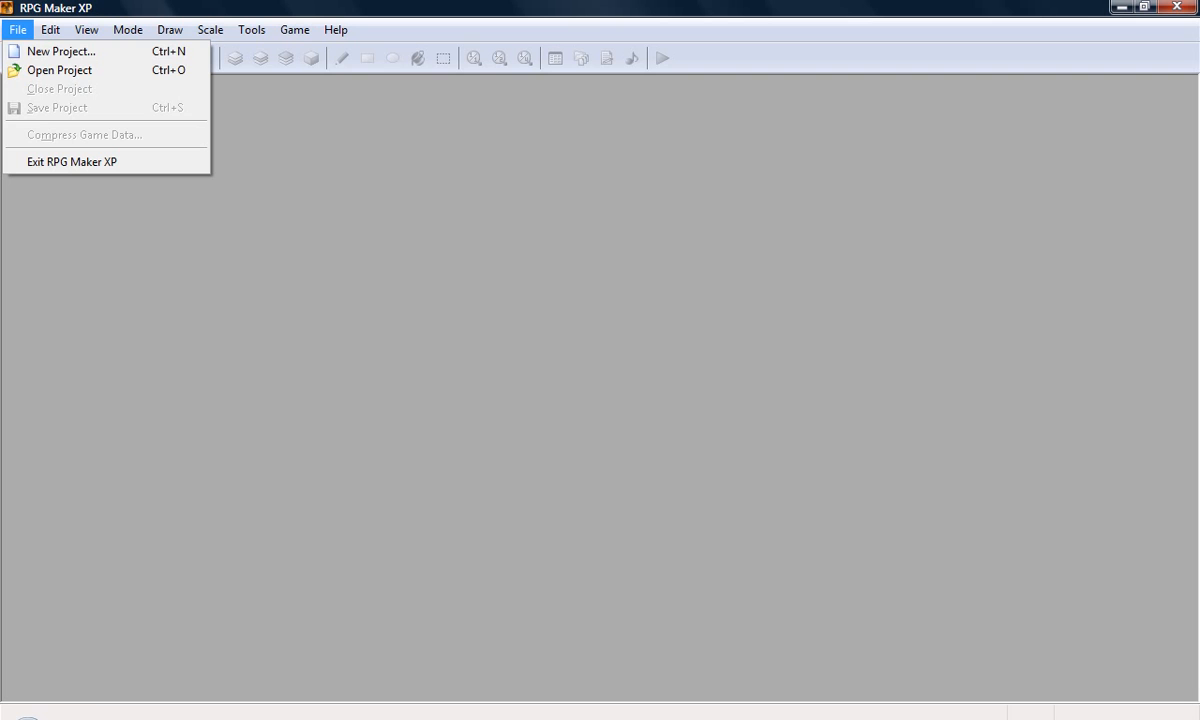
click(61, 51)
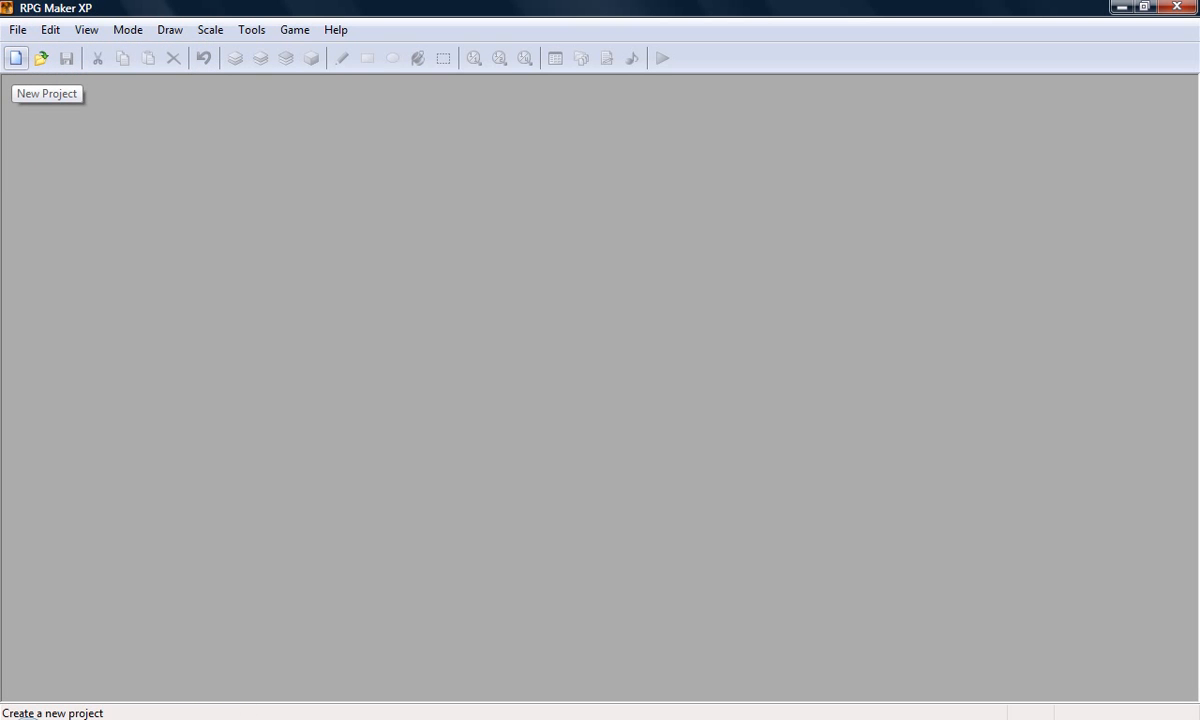
click(15, 57)
key(BackSpace)
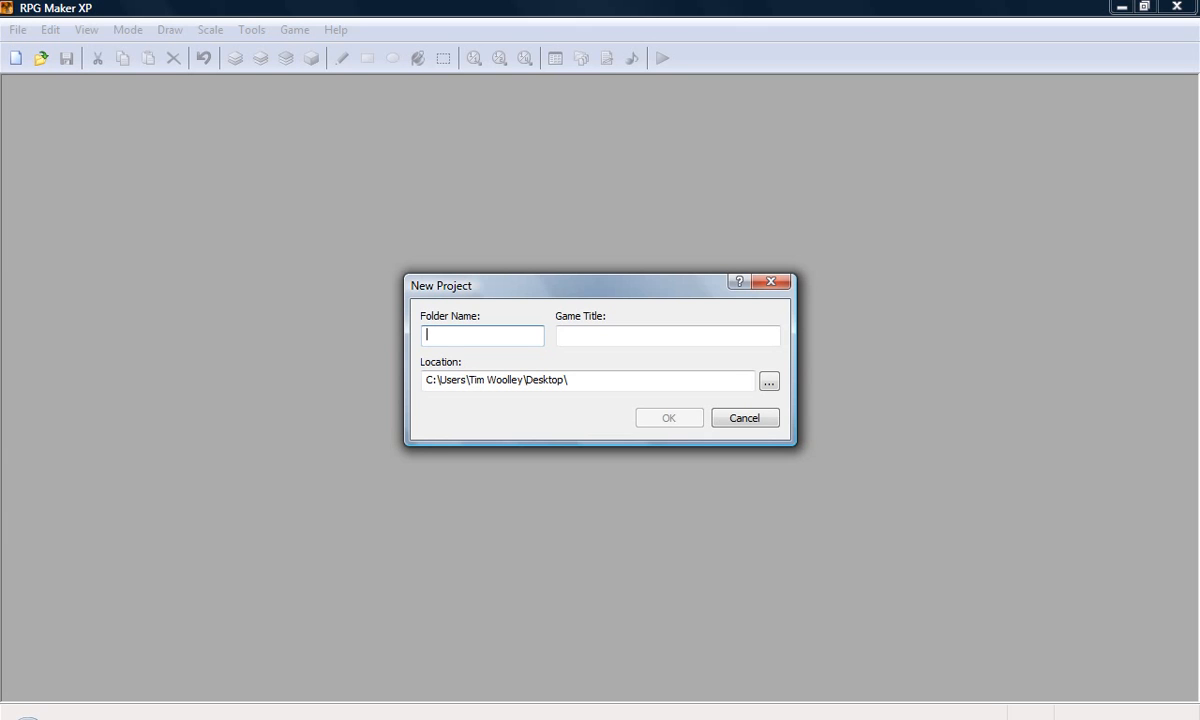
text(Mystery )
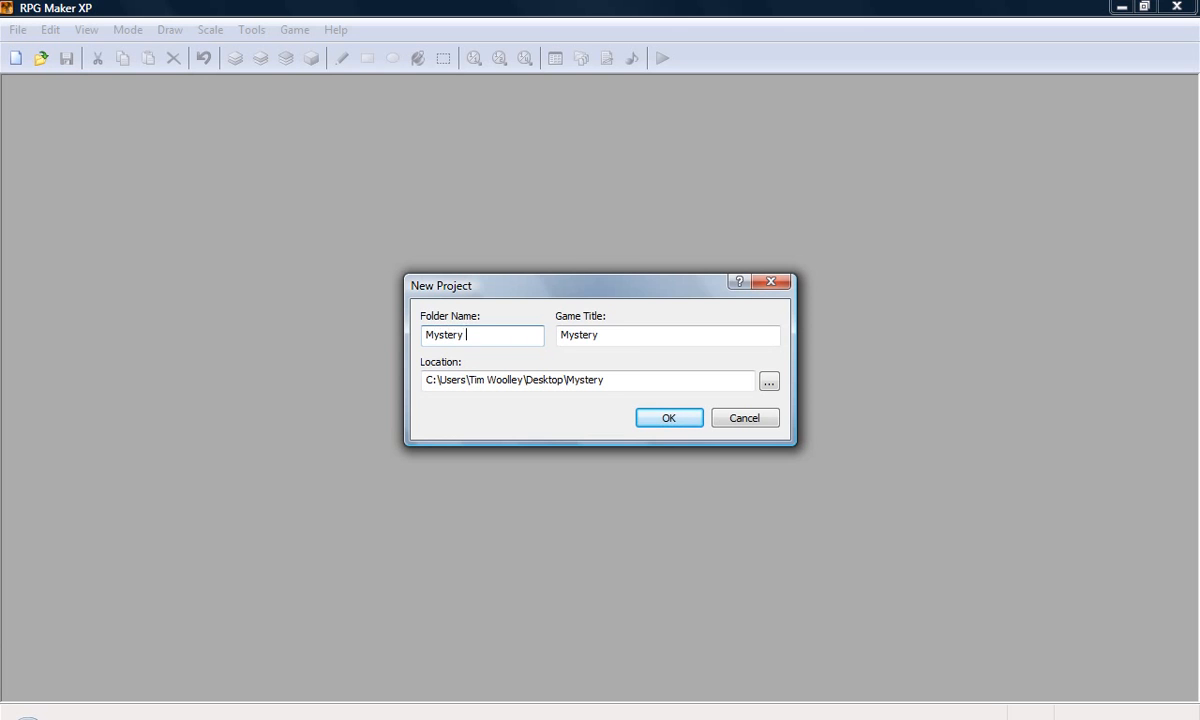
text(dungeon...)
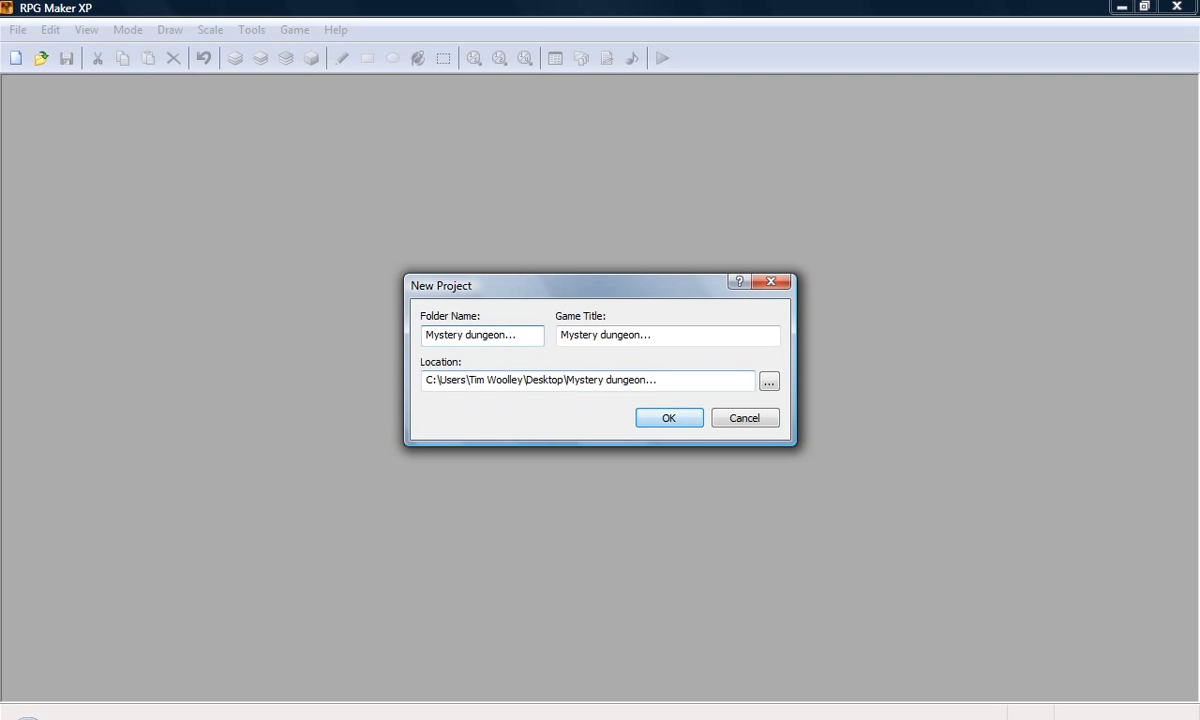
key(Return)
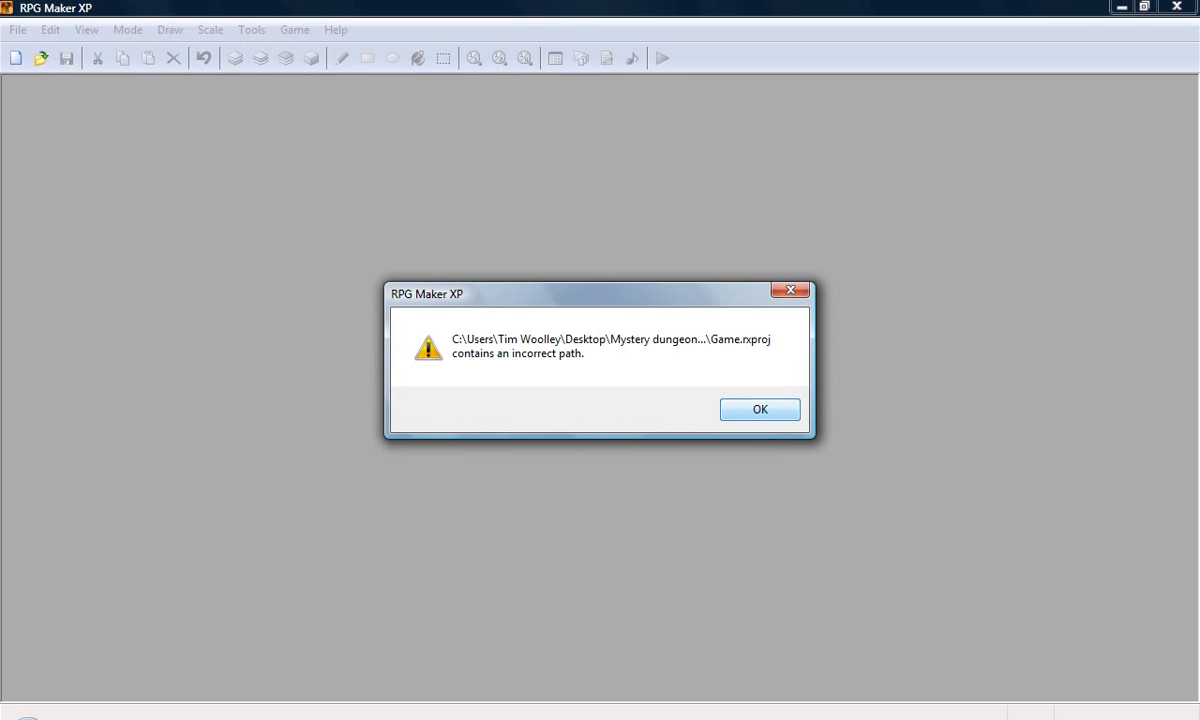
key(Return)
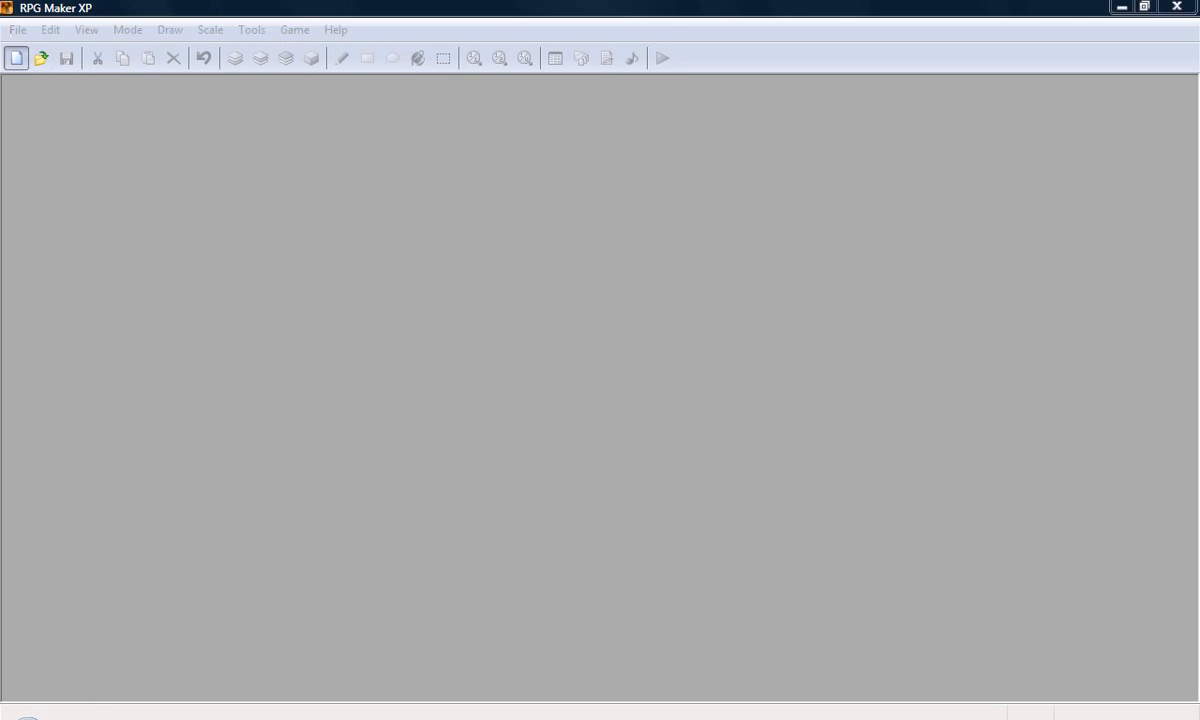
Start another new project and try the folder name and game title "Mystery dungeon".
click(15, 58)
key(BackSpace)
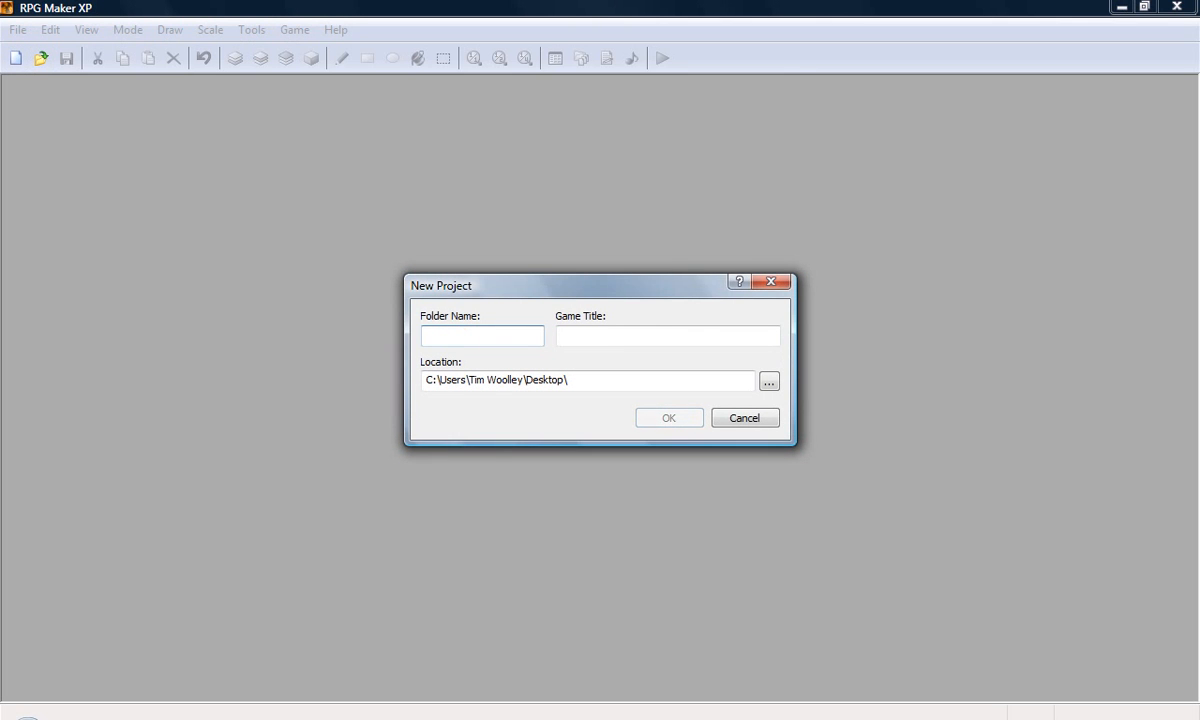
text(Mystery)
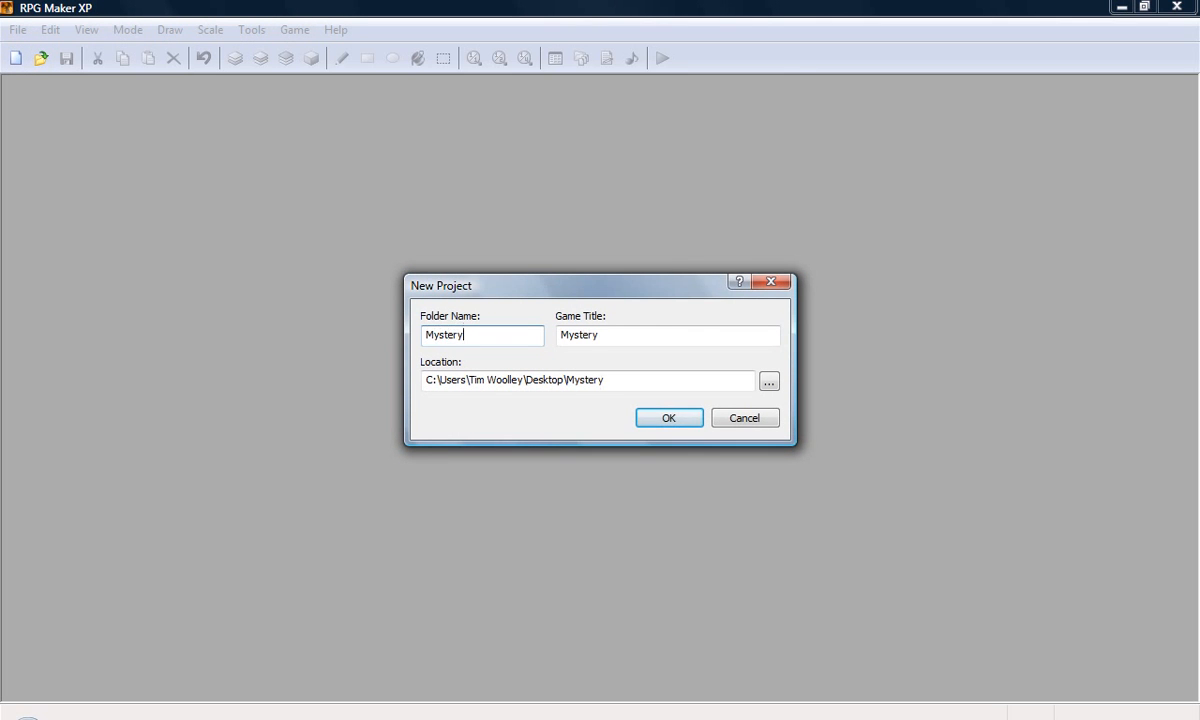
text( dungeon)
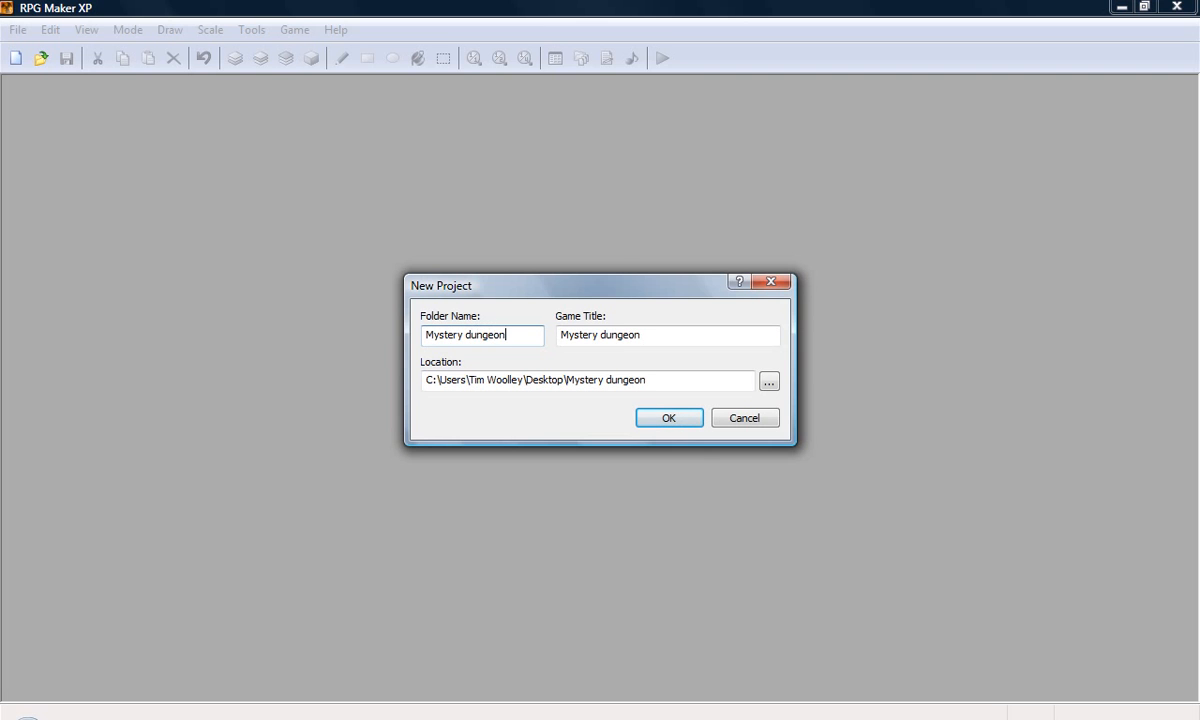
key(Return)
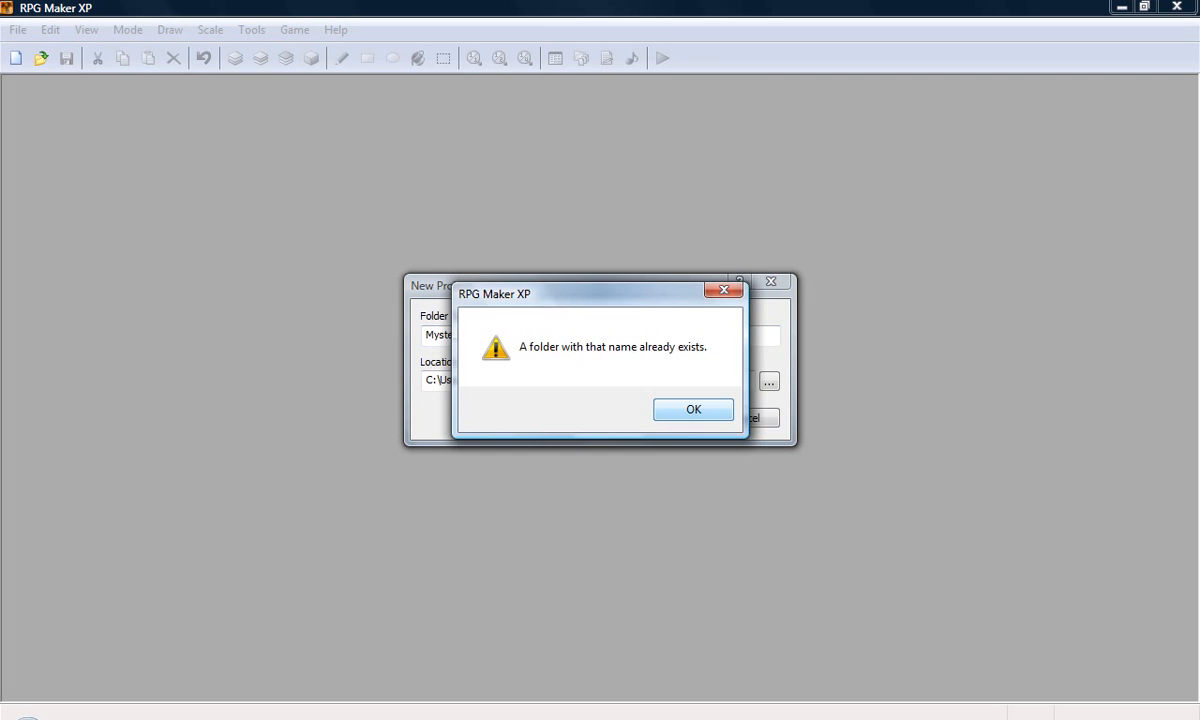
key(Return)
Change the folder name and game title to "Mystery pokemon" and create the project.
key(BackSpace)
key(BackSpace)
key(BackSpace)
key(BackSpace)
key(BackSpace)
key(BackSpace)
key(BackSpace)
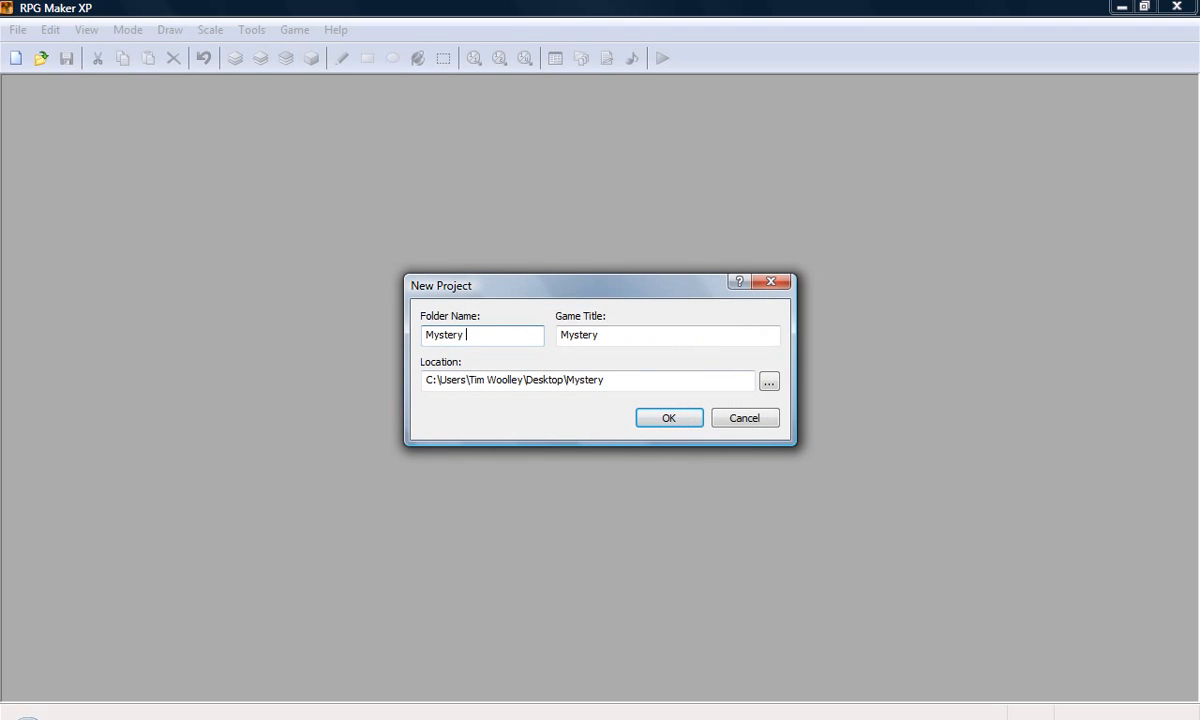
text(pokemon)
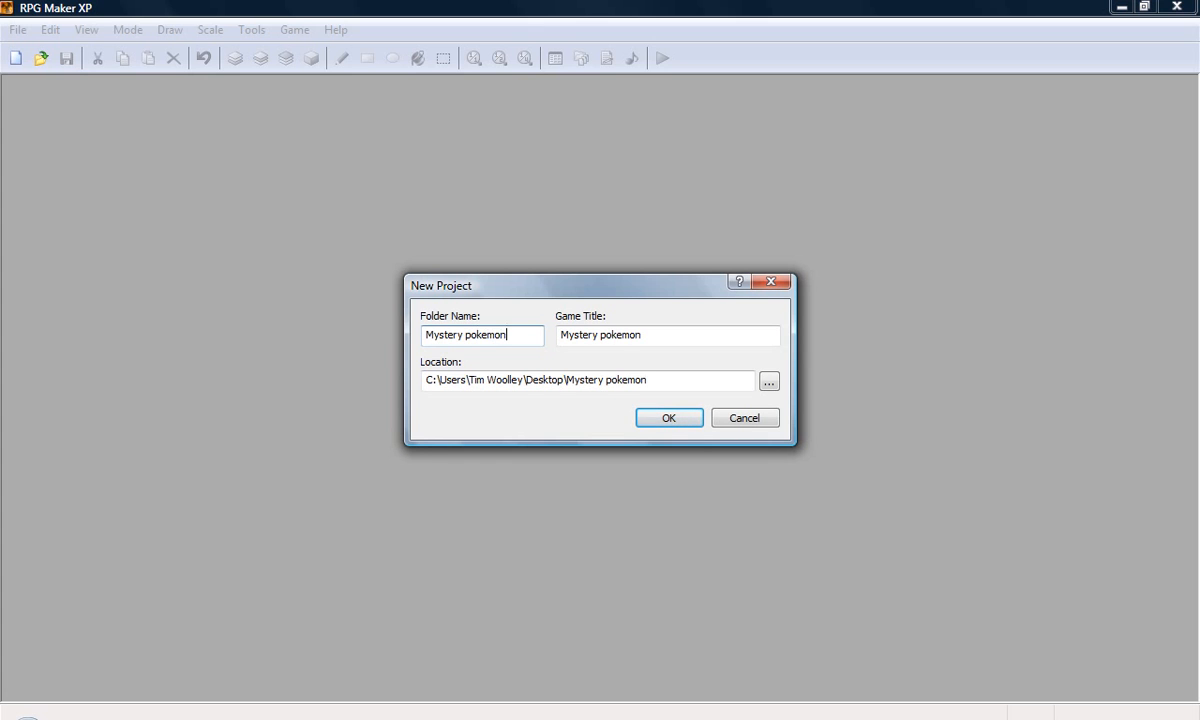
key(Return)
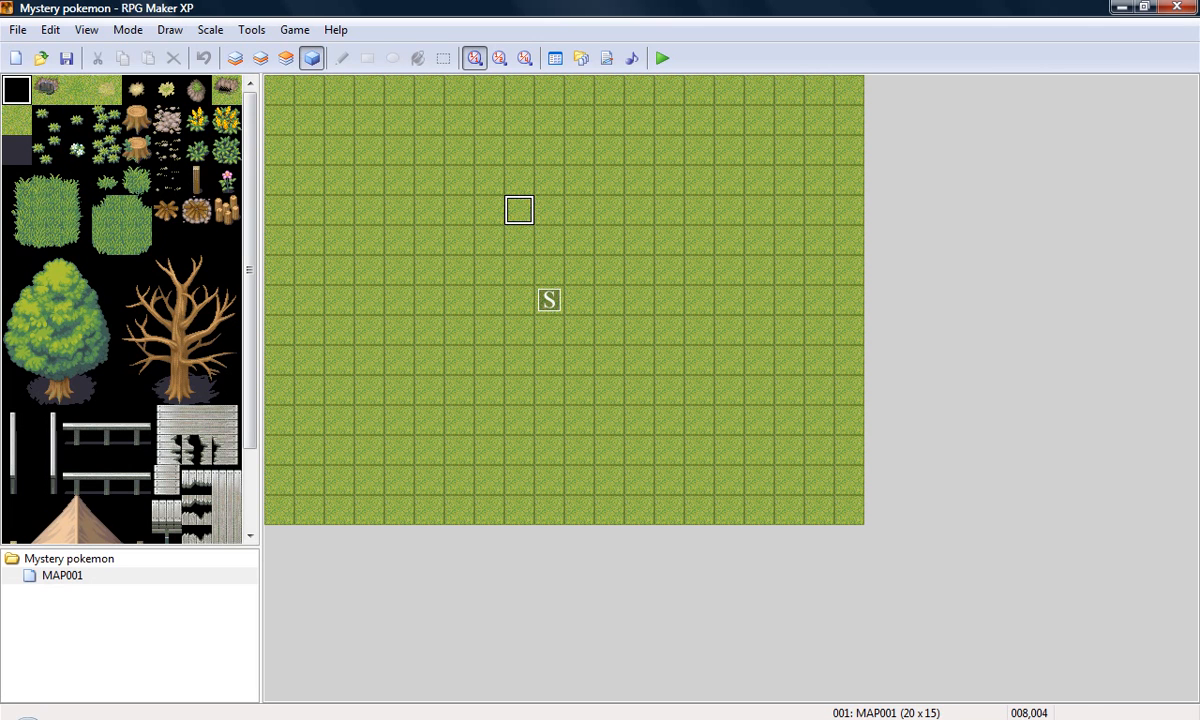
Move the player's starting position on MAP001 to tile 011,005 and back to tile 009,007.
click(549, 300)
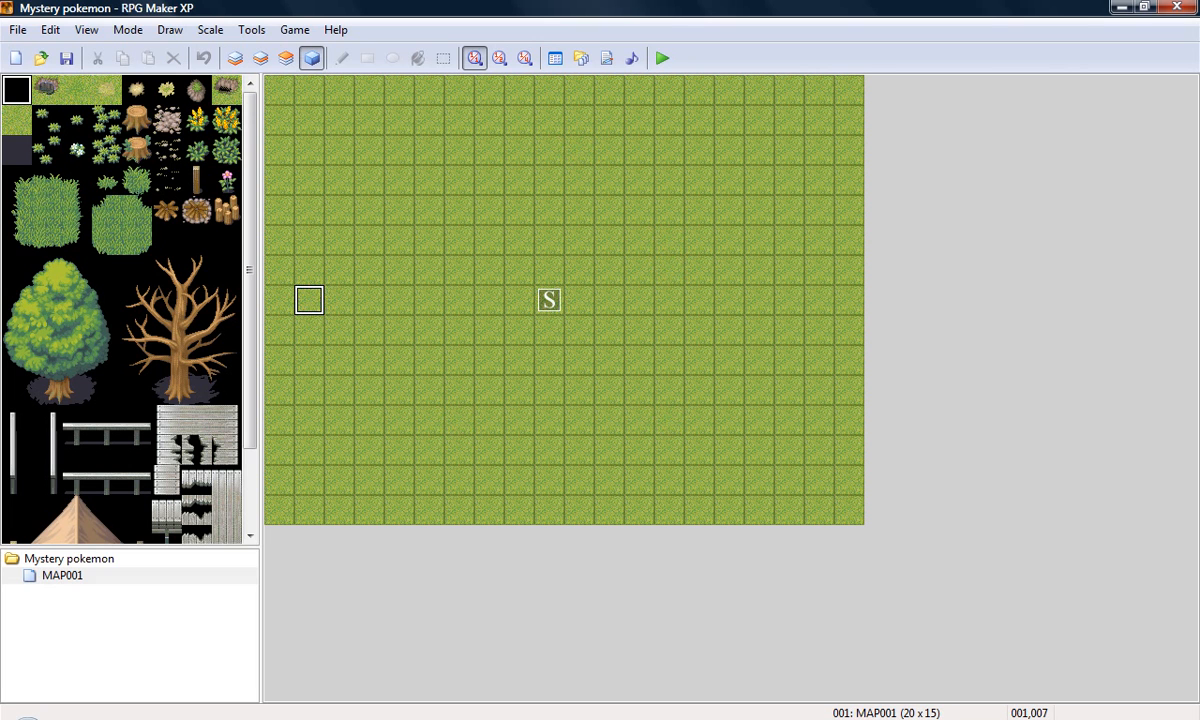
click(549, 300)
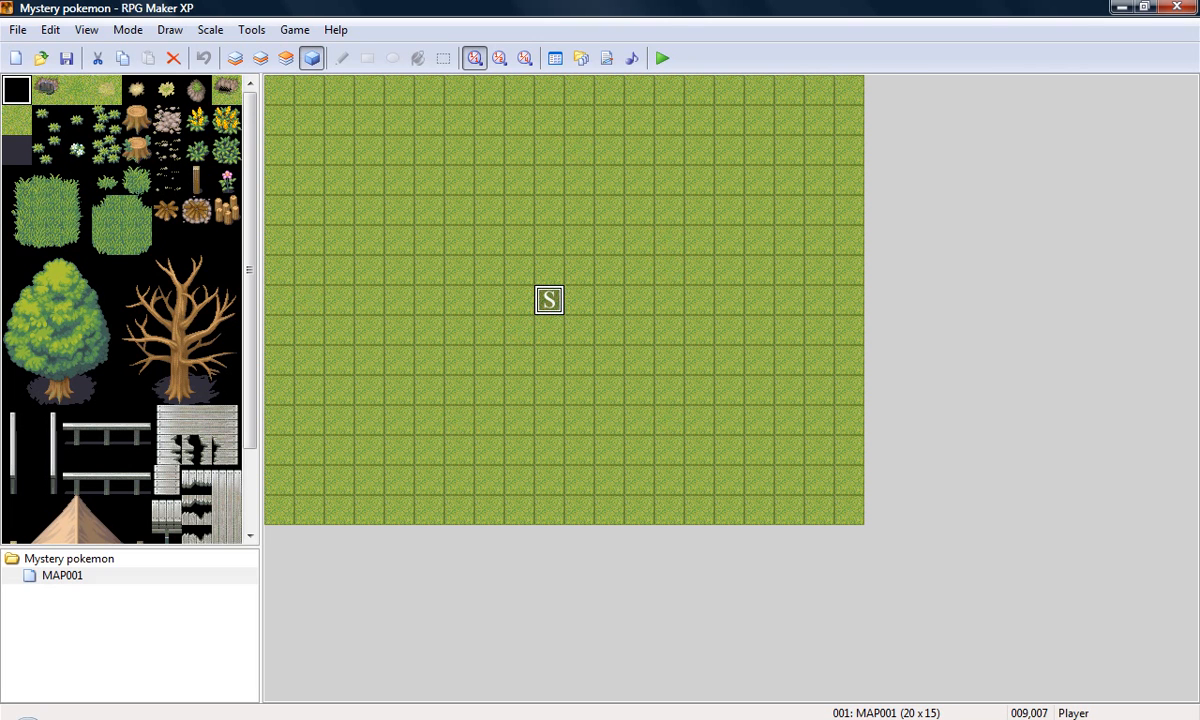
right_click(600, 238)
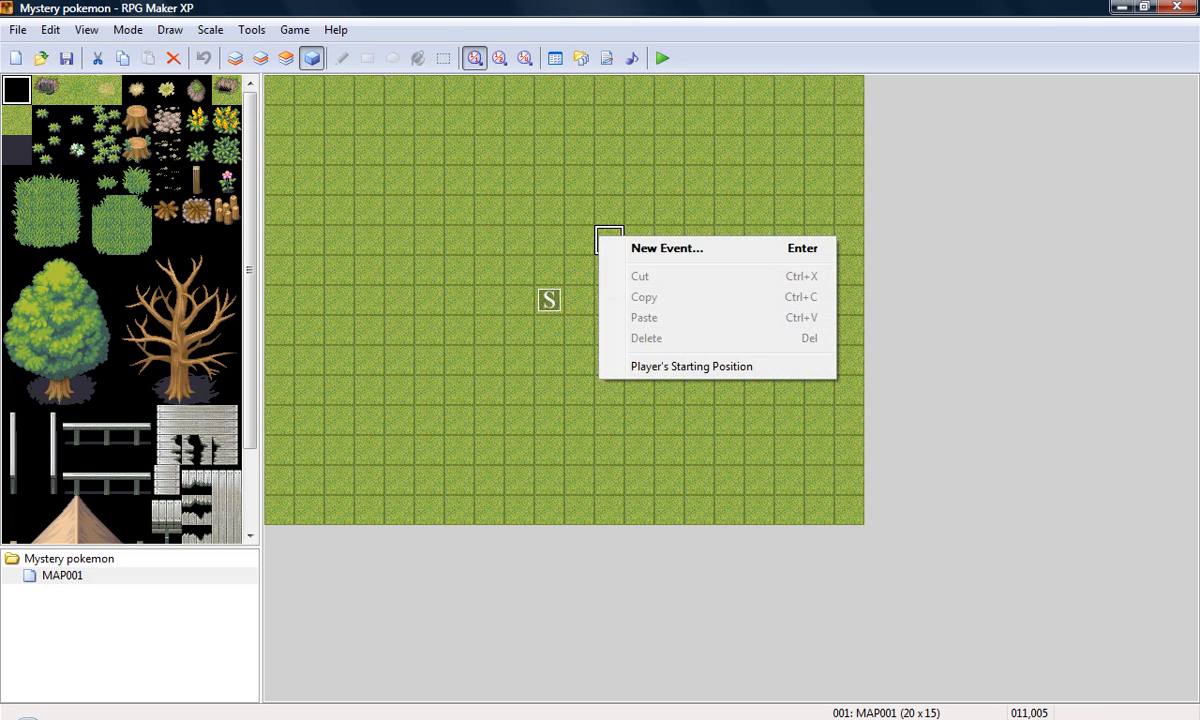
click(691, 366)
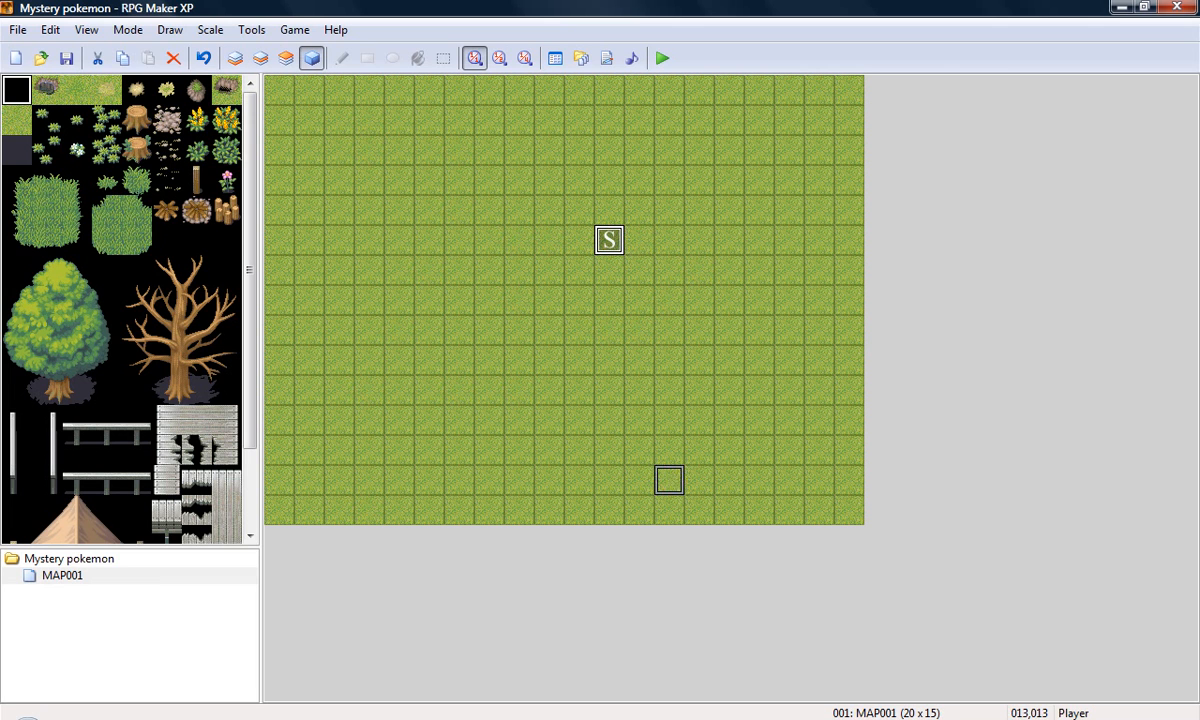
mouse_move(489, 390)
mouse_down()
mouse_move(549, 330)
mouse_move(549, 300)
mouse_up()
click(639, 330)
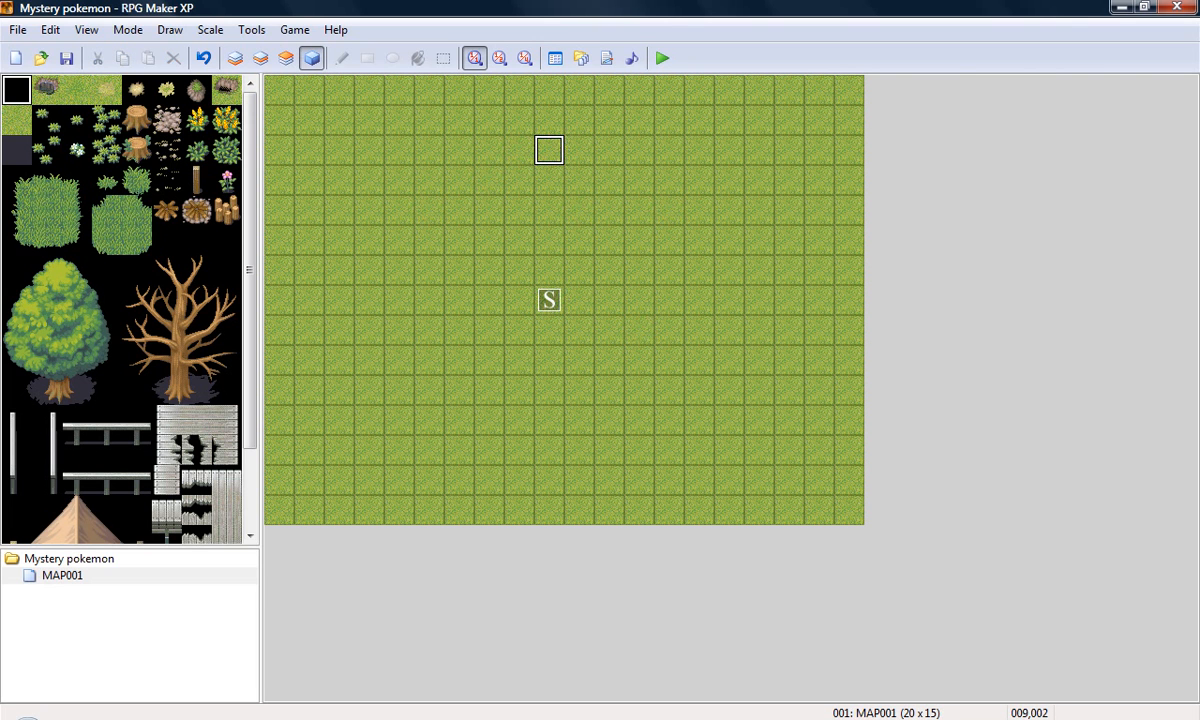
View the Actors settings in the game database and close it.
click(555, 58)
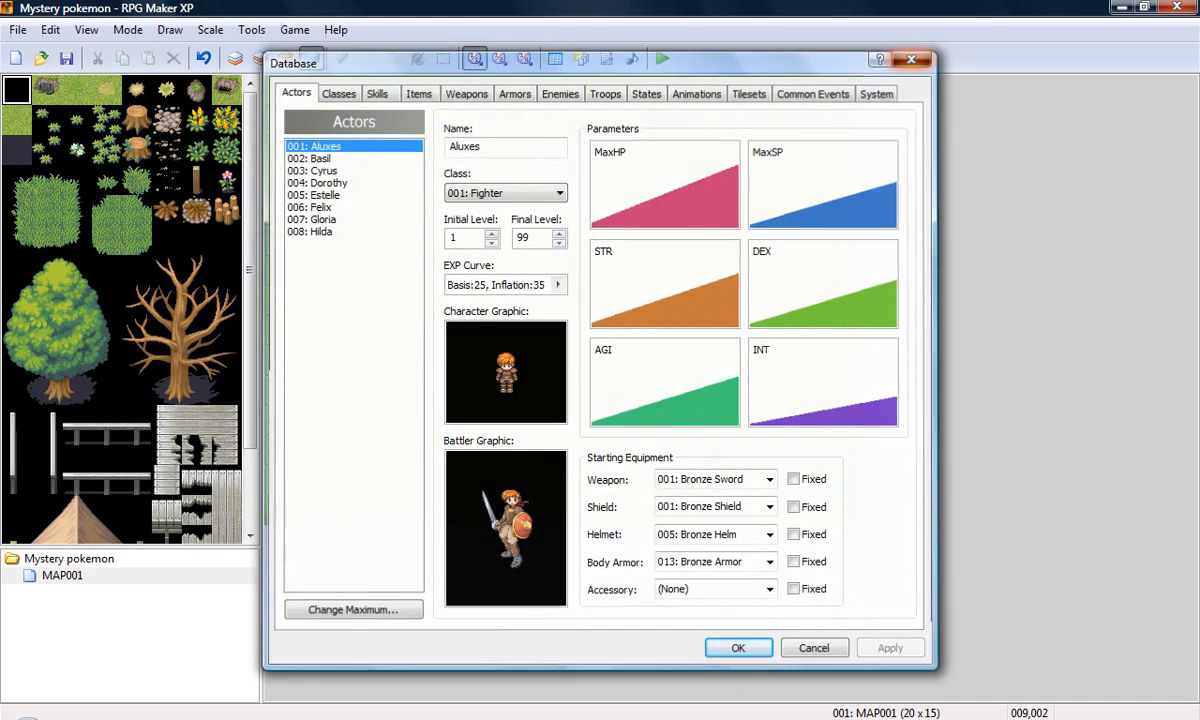
click(912, 59)
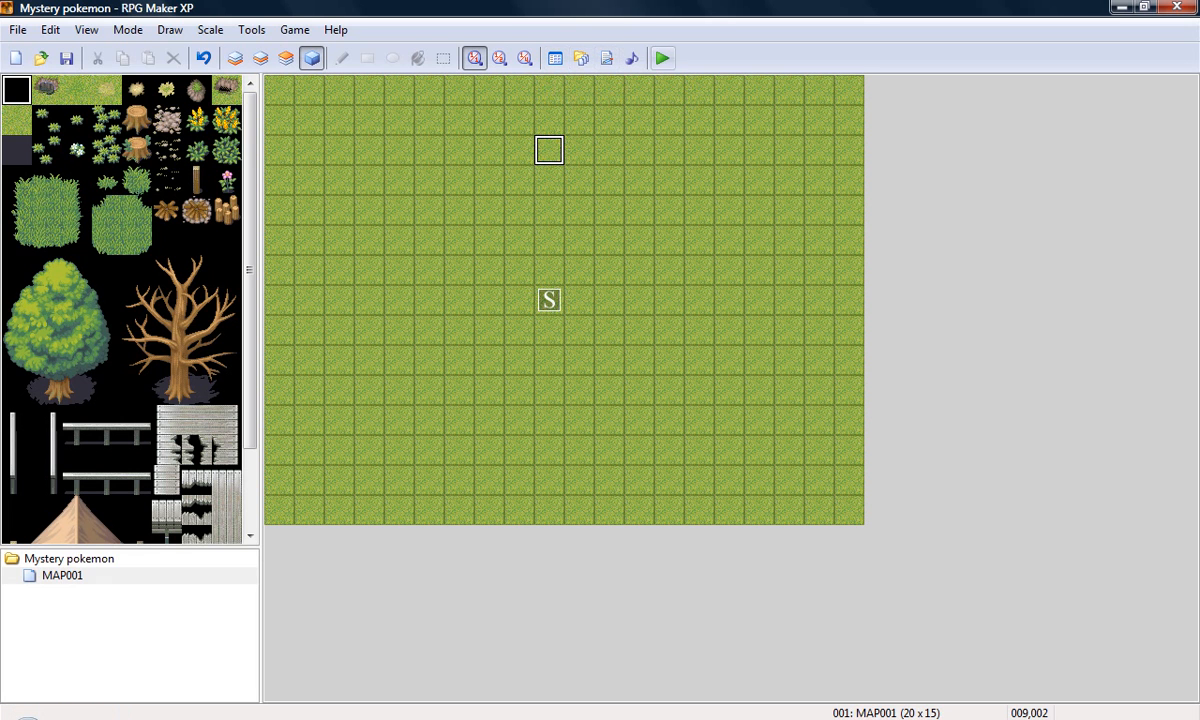
Browse the BGS, ME and SE sound categories in the sound test and select the ME sound 001-Victory01.
click(631, 58)
mouse_move(620, 275)
mouse_down()
mouse_move(620, 456)
mouse_move(620, 275)
mouse_up()
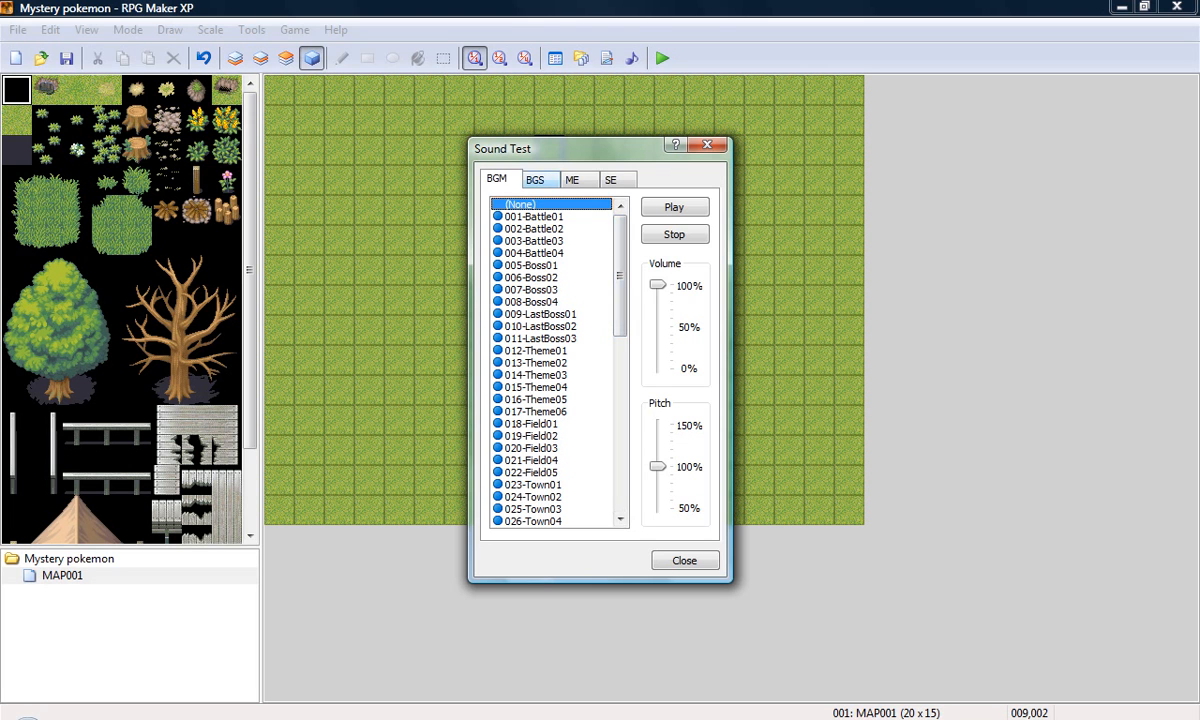
click(535, 180)
click(580, 180)
click(615, 180)
click(577, 180)
click(540, 241)
click(540, 217)
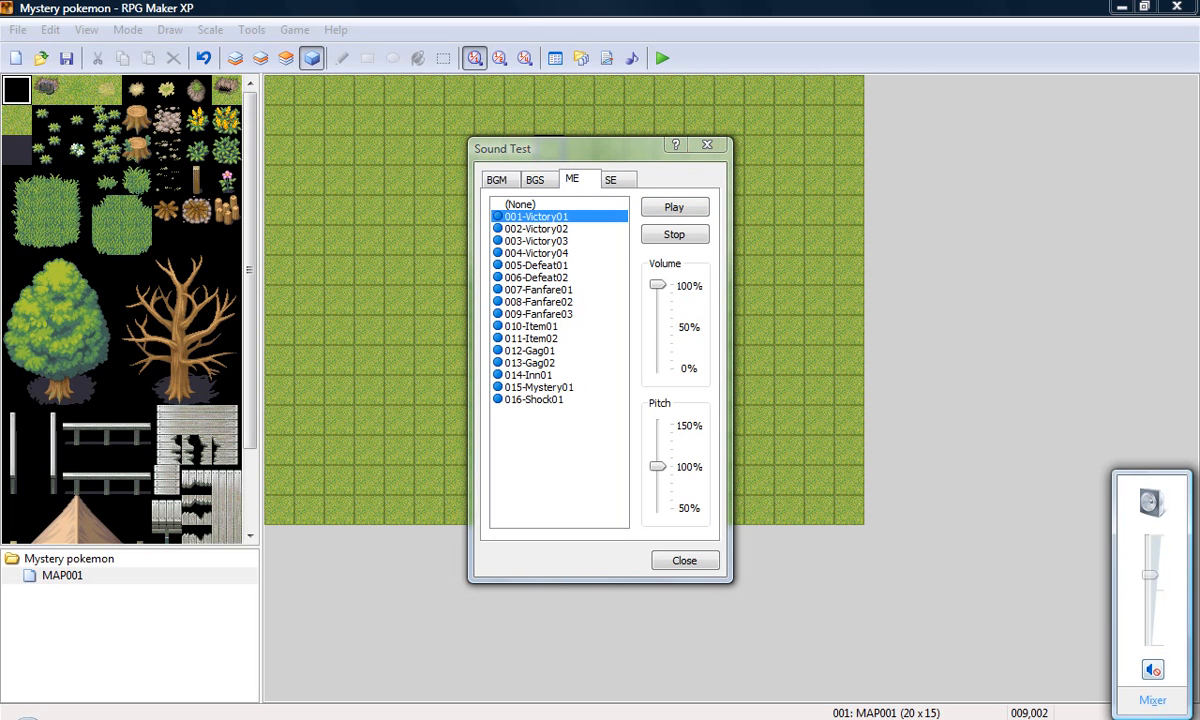
Lower the system volume, play 001-Victory01 and close the sound test.
drag(1151, 575, 1151, 615)
click(1052, 572)
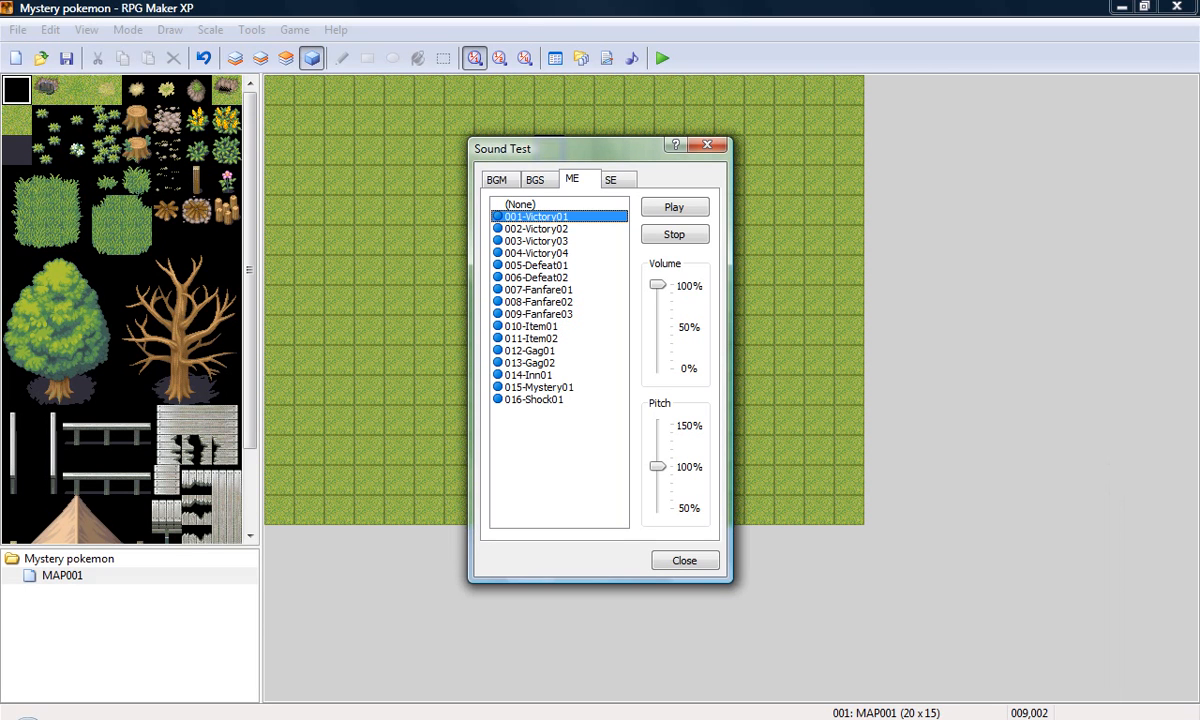
click(675, 208)
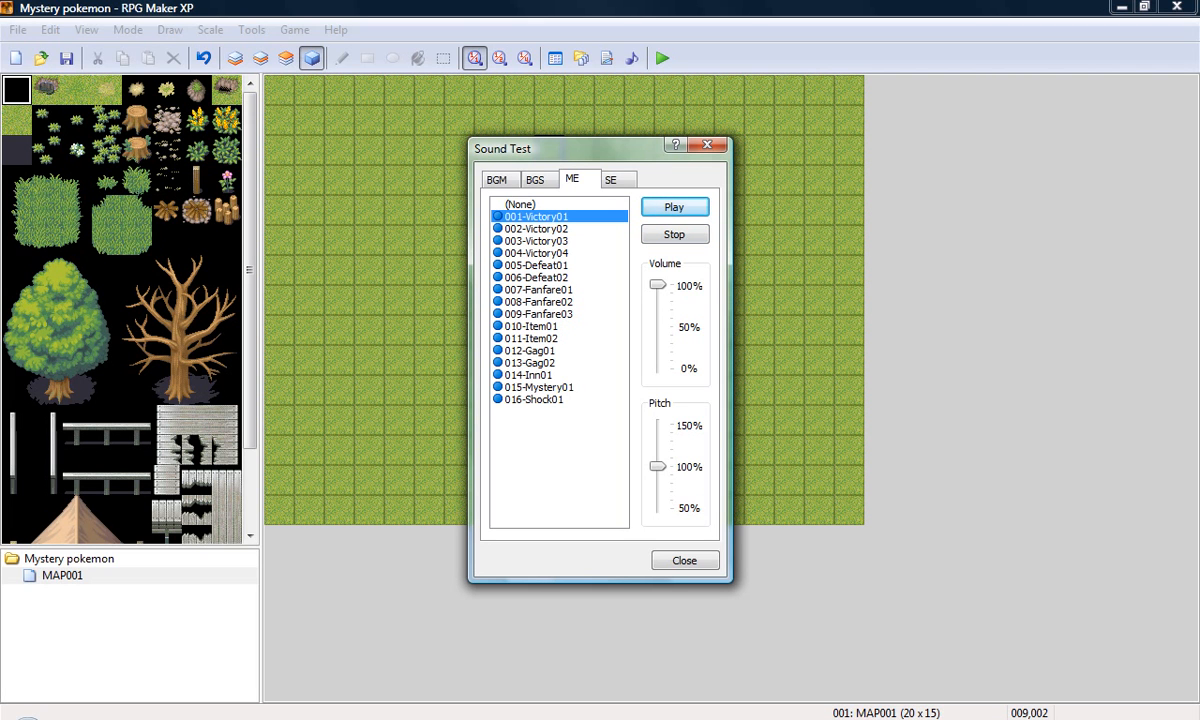
key(Escape)
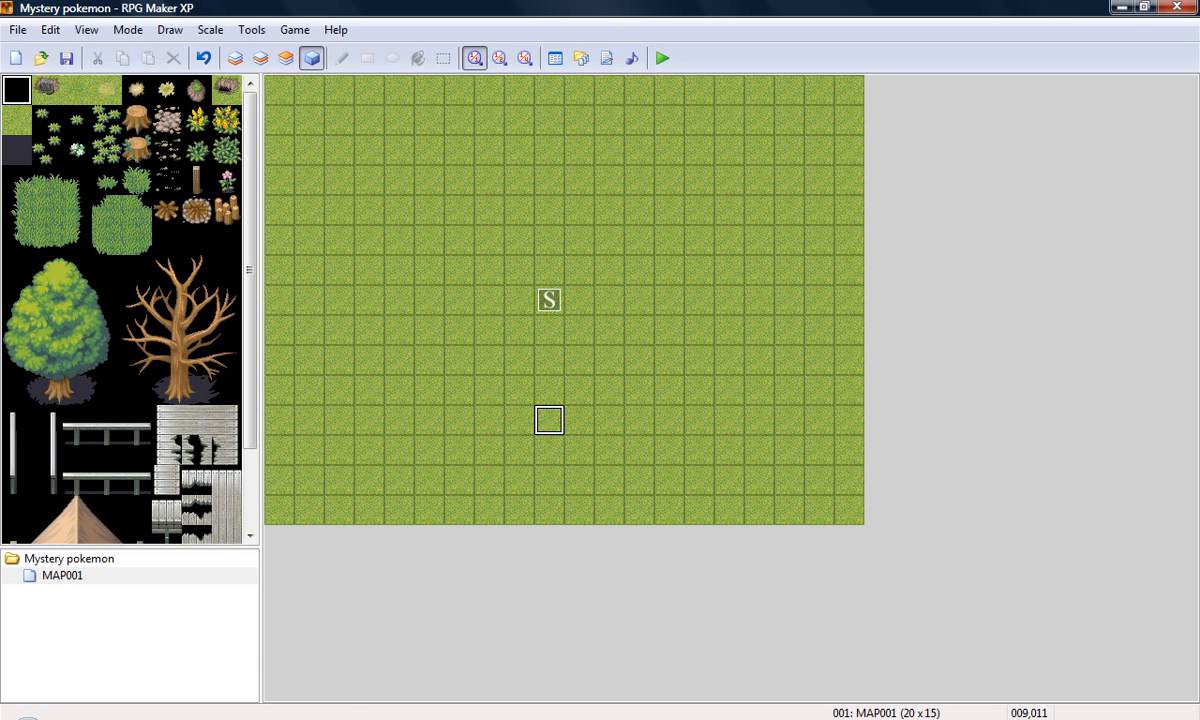
key(alt+Tab)
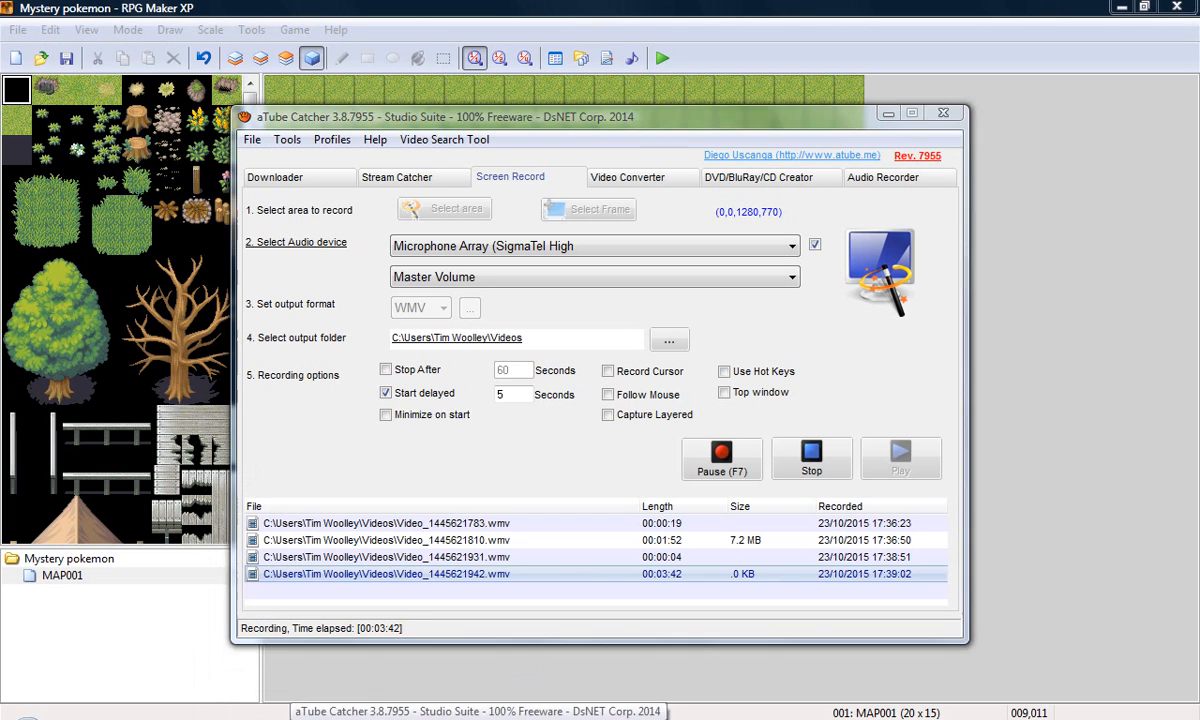
click(450, 666)
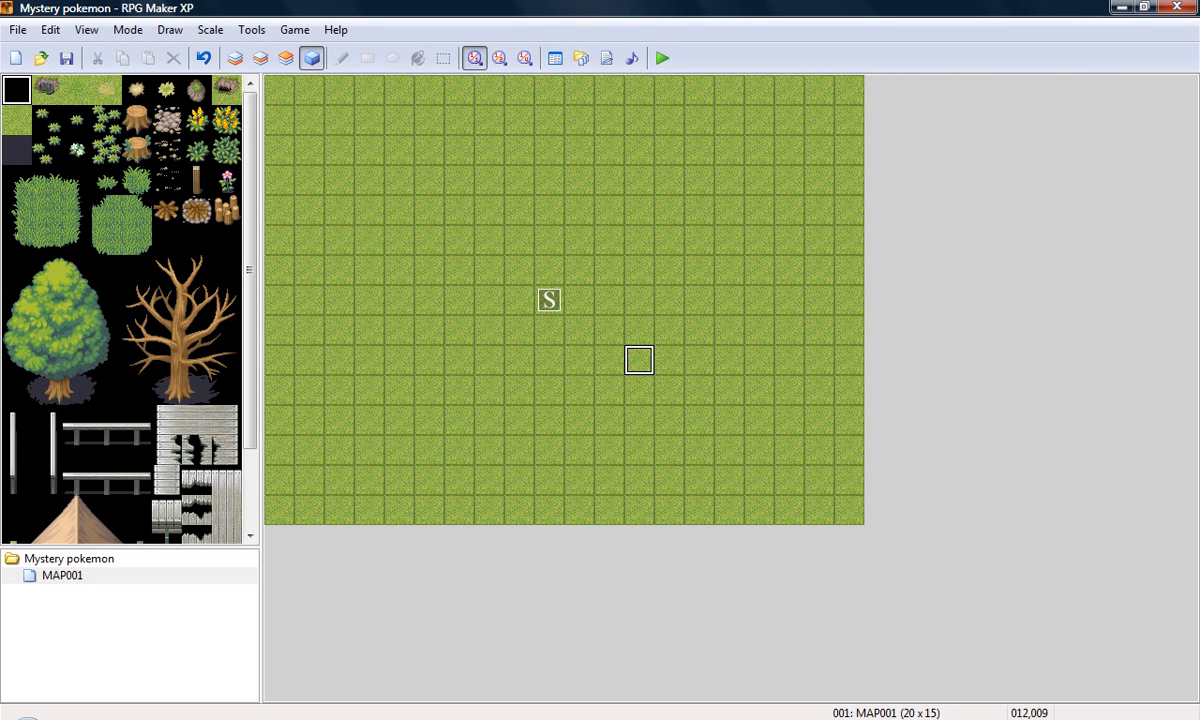
click(432, 718)
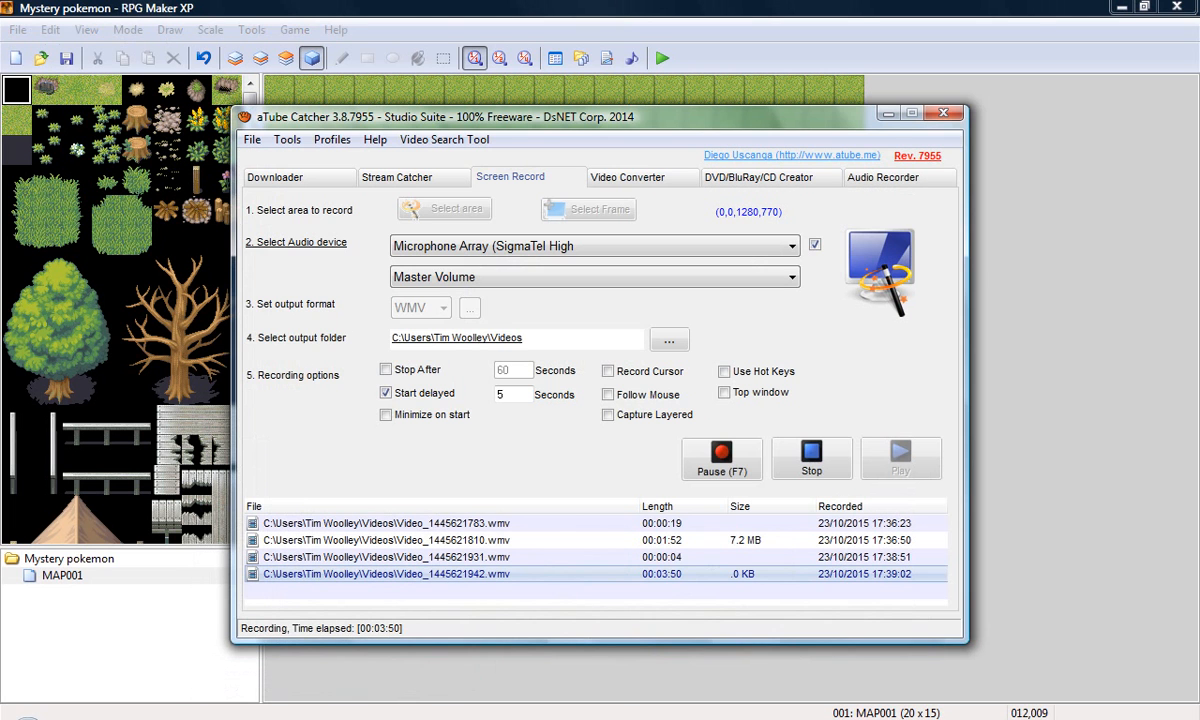
click(432, 718)
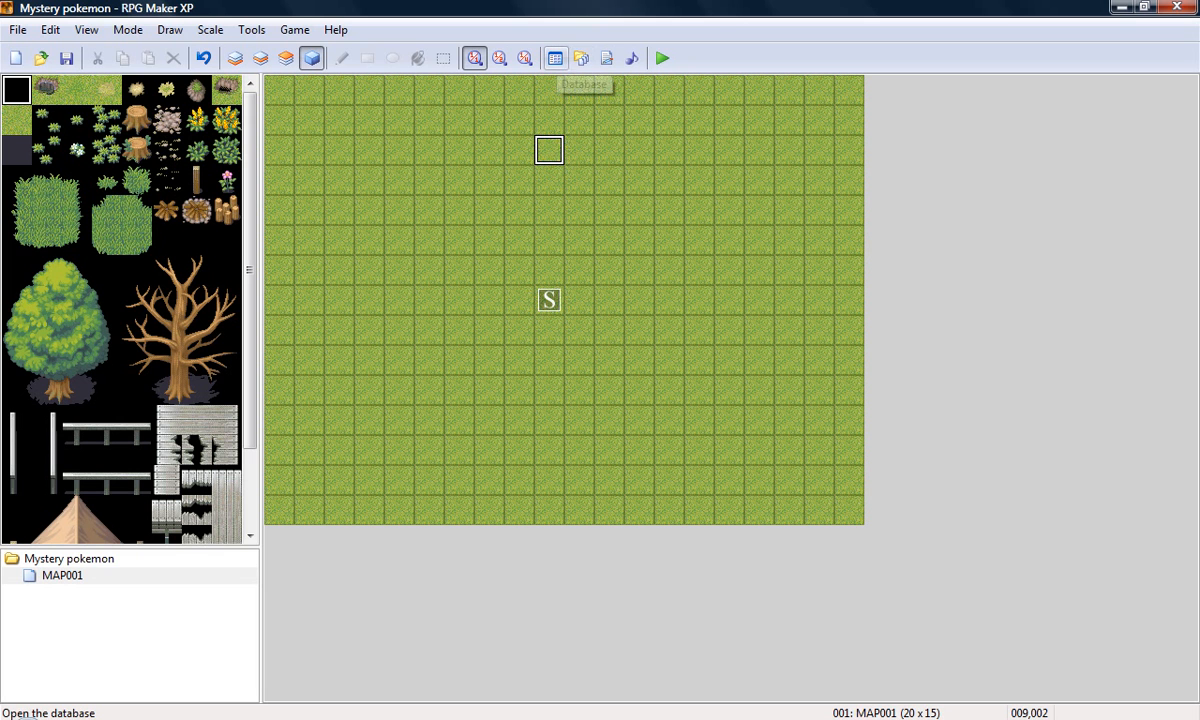
Open the database and rename actor 001 as Blade man.
click(555, 58)
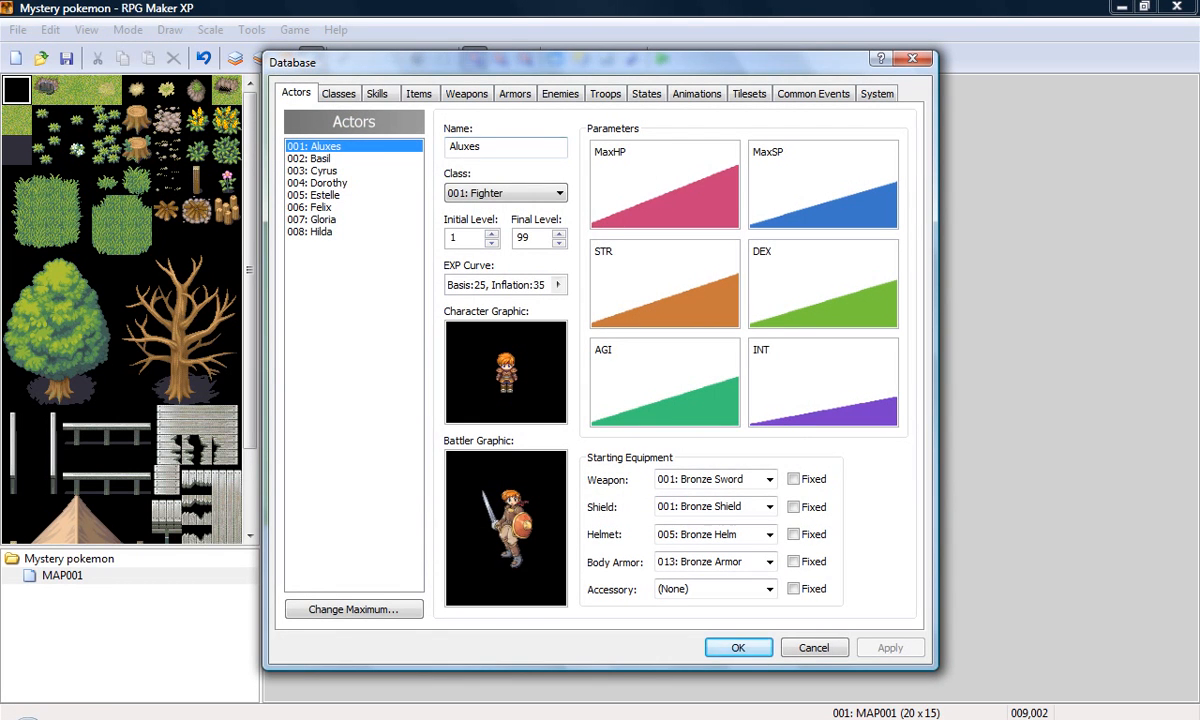
drag(482, 147, 447, 147)
key(BackSpace)
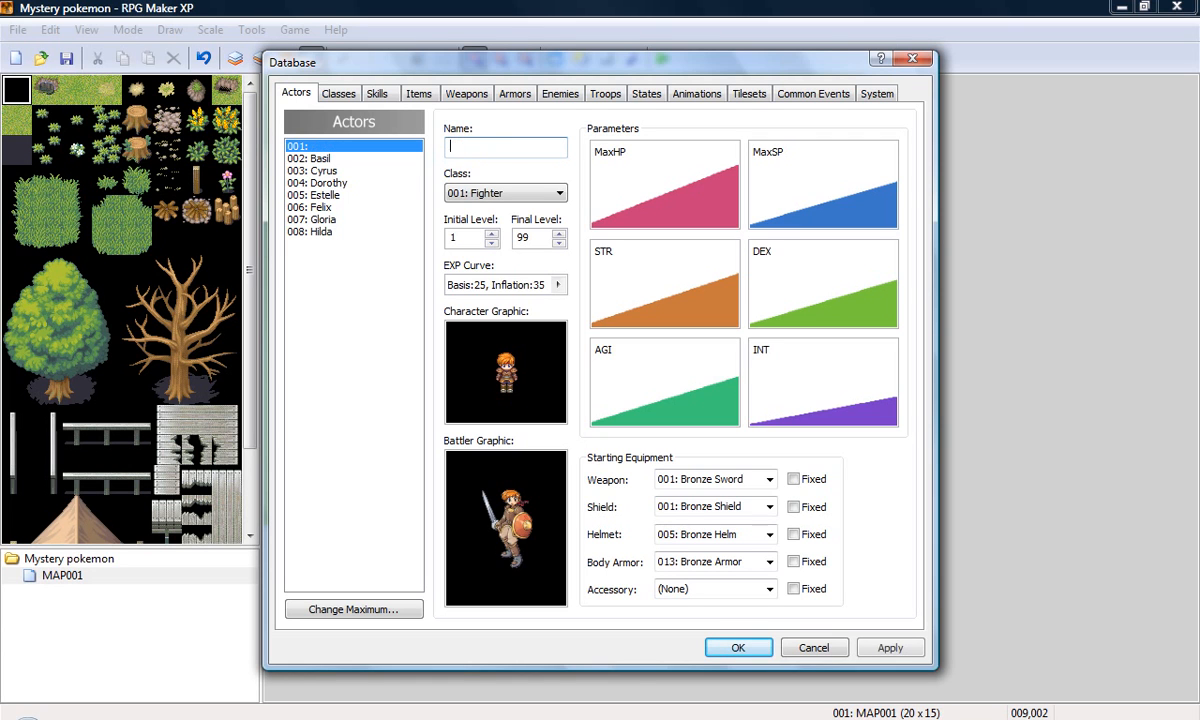
text(Bla)
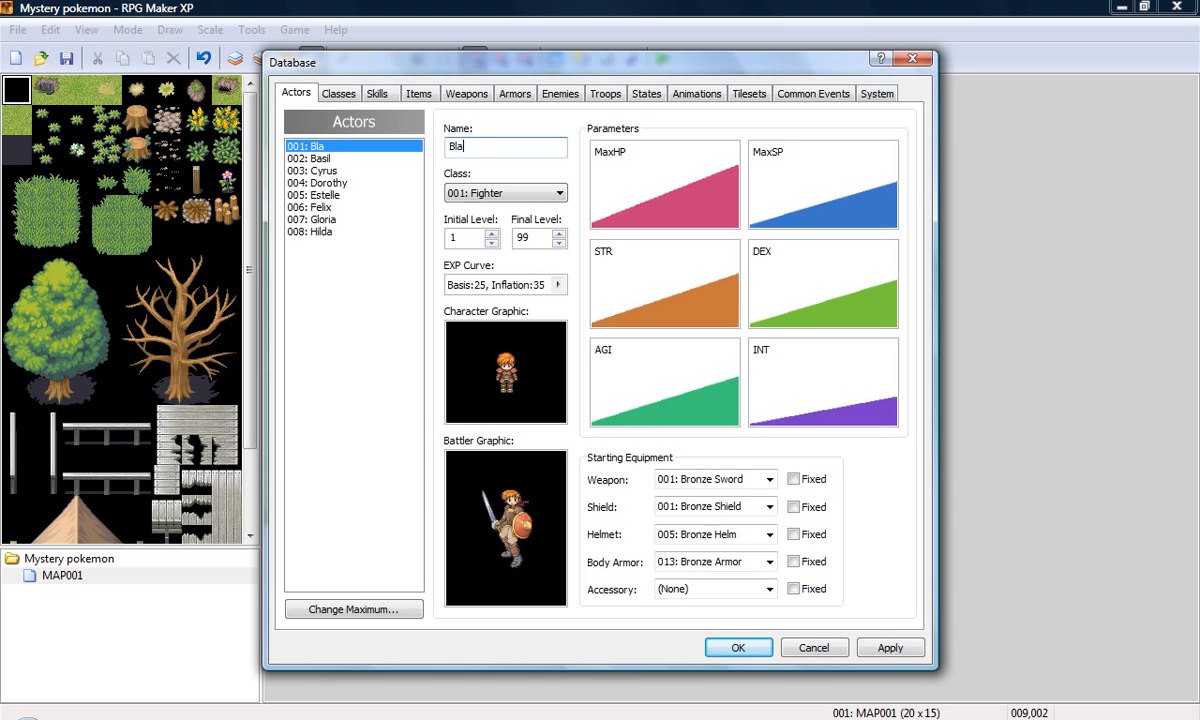
text(de man)
Set the character graphic of actor 001 to 018-Thief03.
double_click(506, 372)
key(Down)
key(Down)
key(Down)
key(Down)
key(Down)
key(Down)
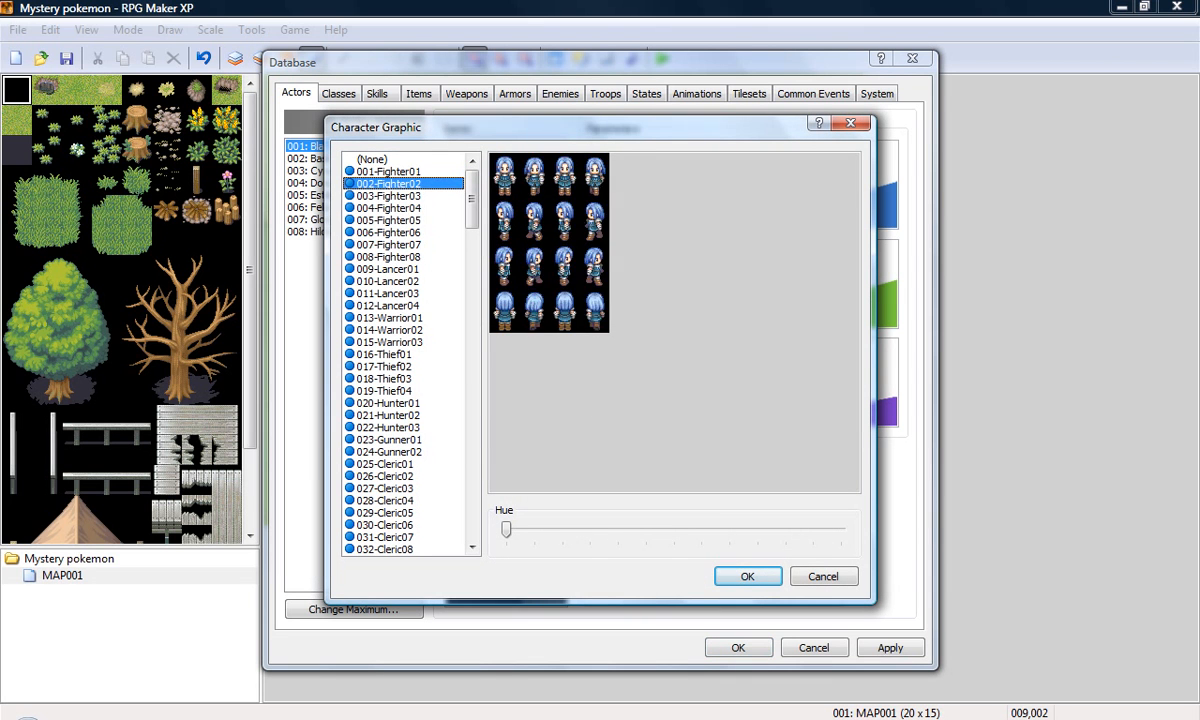
key(Down)
key(Down)
key(Down)
key(Down)
key(Down)
key(Down)
key(Down)
key(Down)
key(Down)
key(Down)
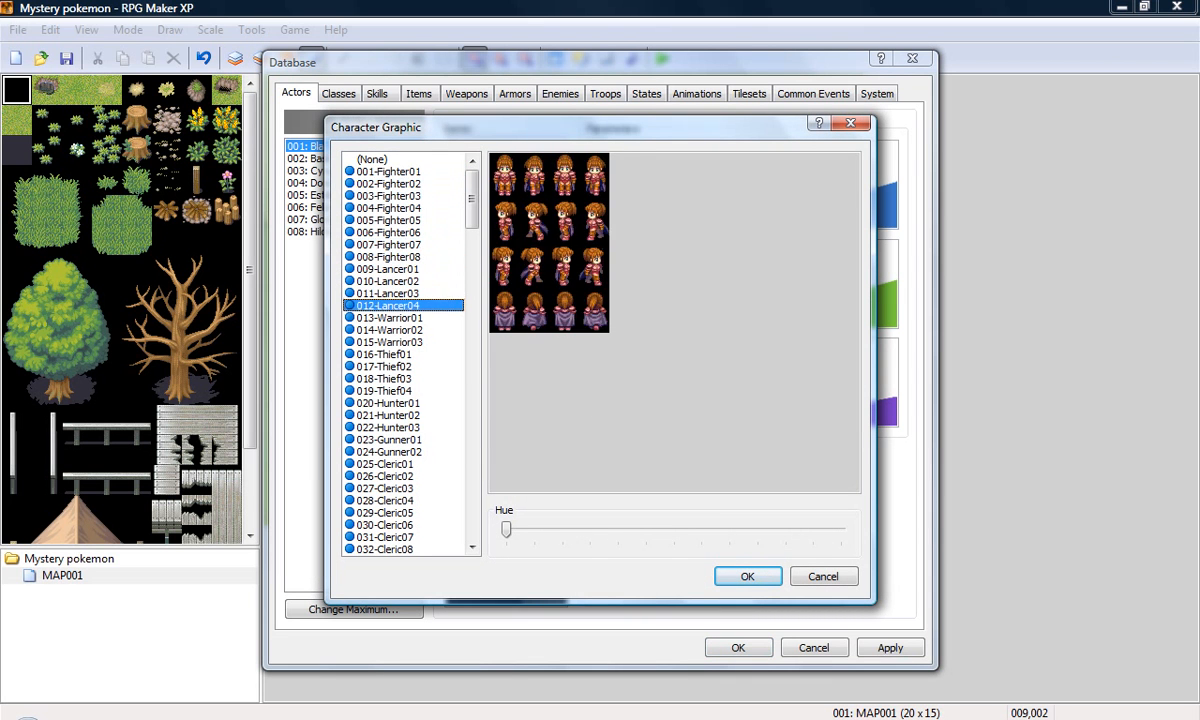
key(Down)
key(Down)
key(Down)
key(Up)
key(Up)
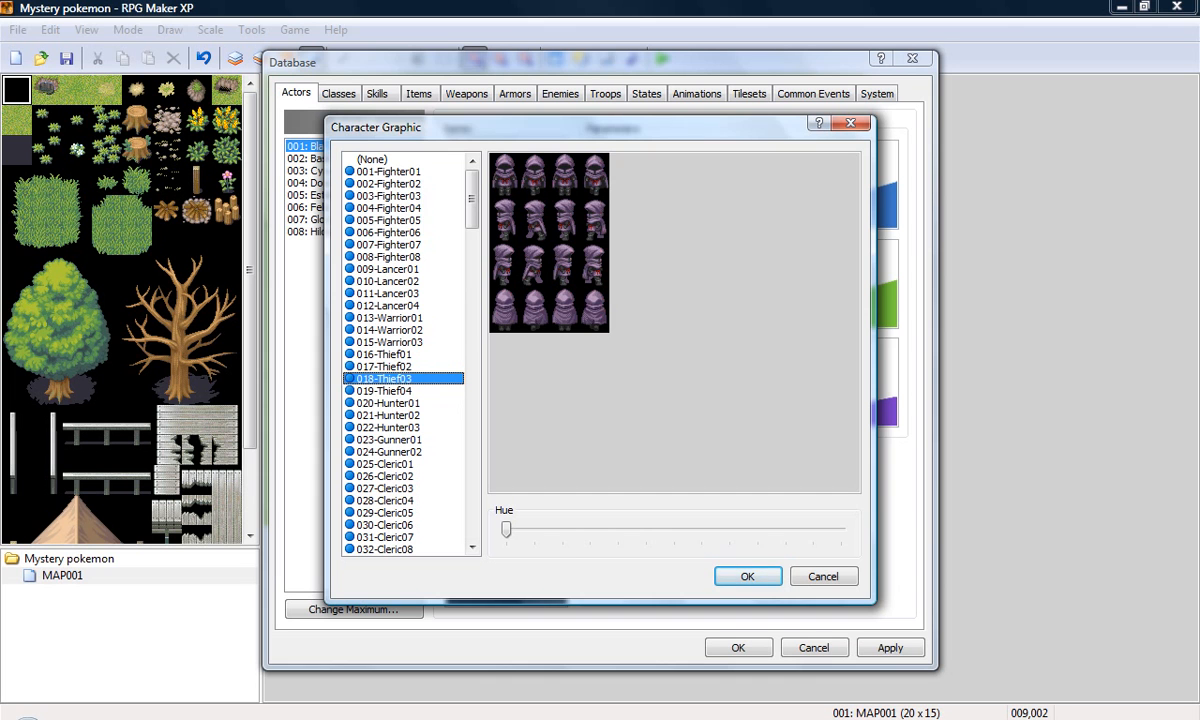
key(Return)
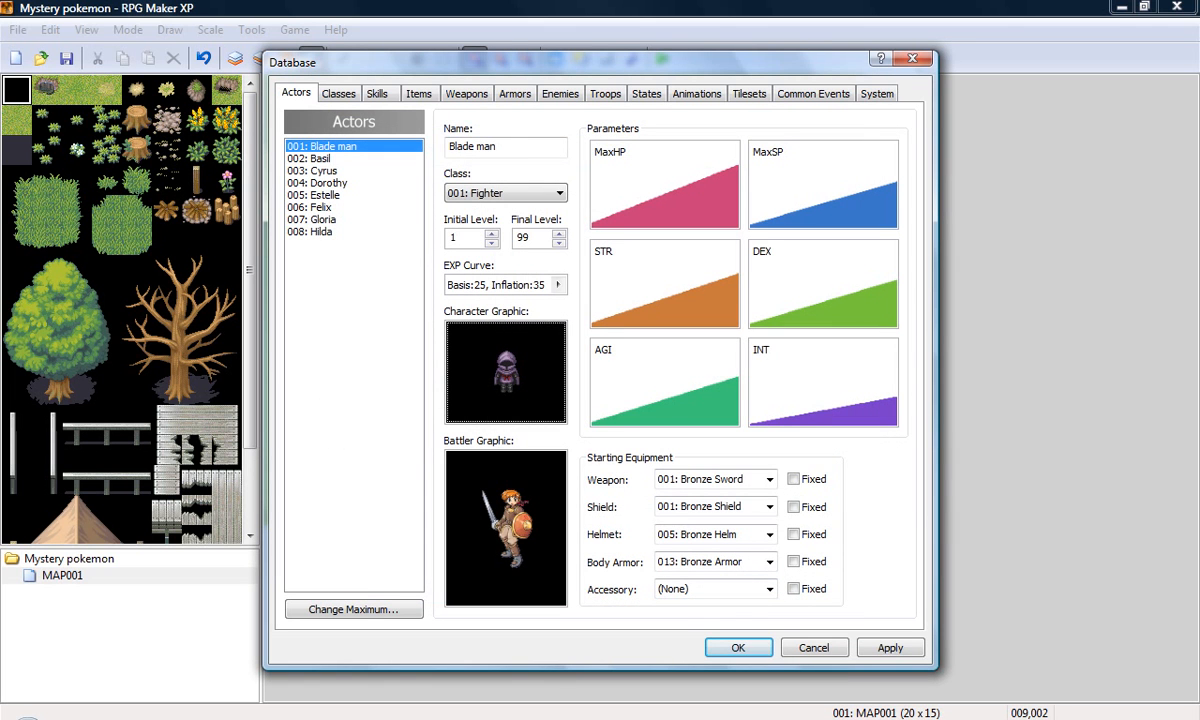
Set the battler graphic of actor 001 to 018-Thief03.
double_click(506, 528)
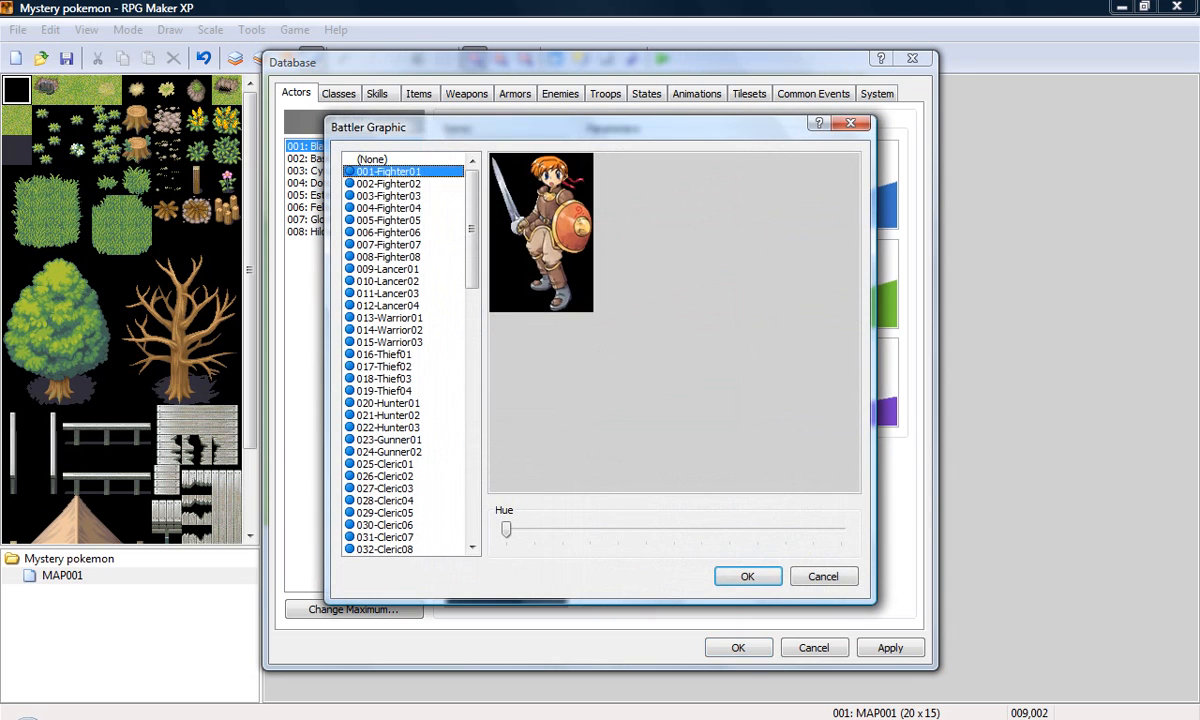
key(Down)
key(Down)
key(Down)
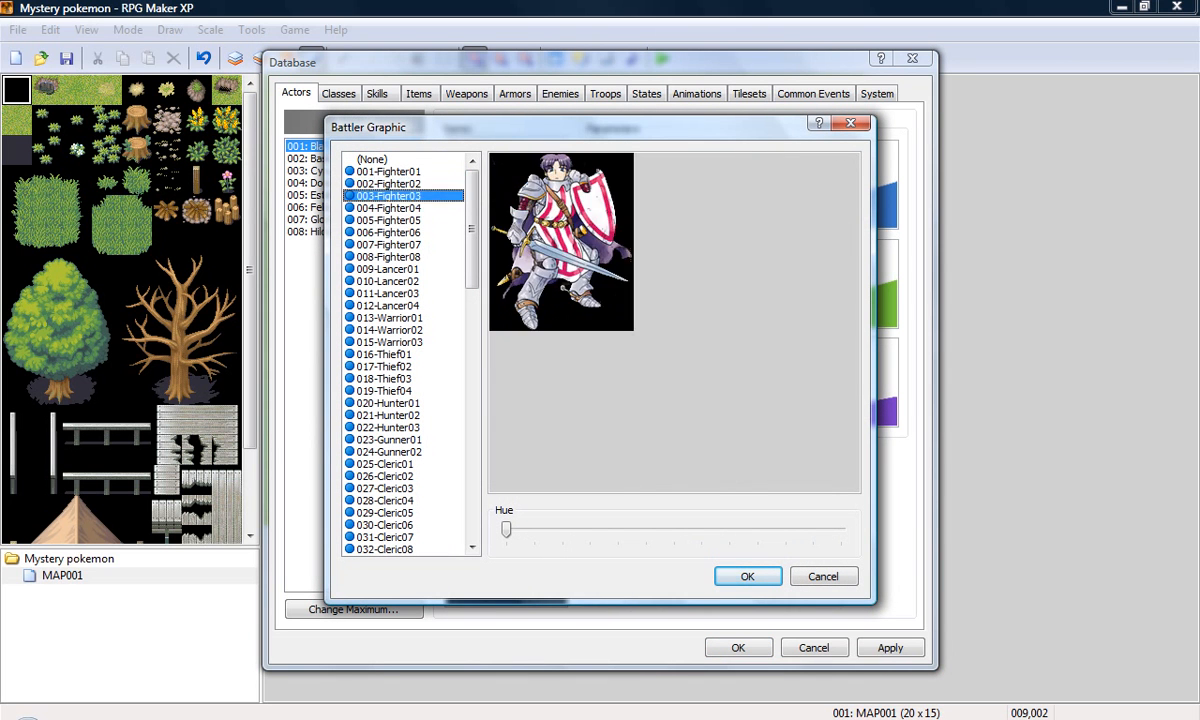
key(Up)
key(Up)
key(Down)
key(Down)
key(Down)
key(Down)
key(Down)
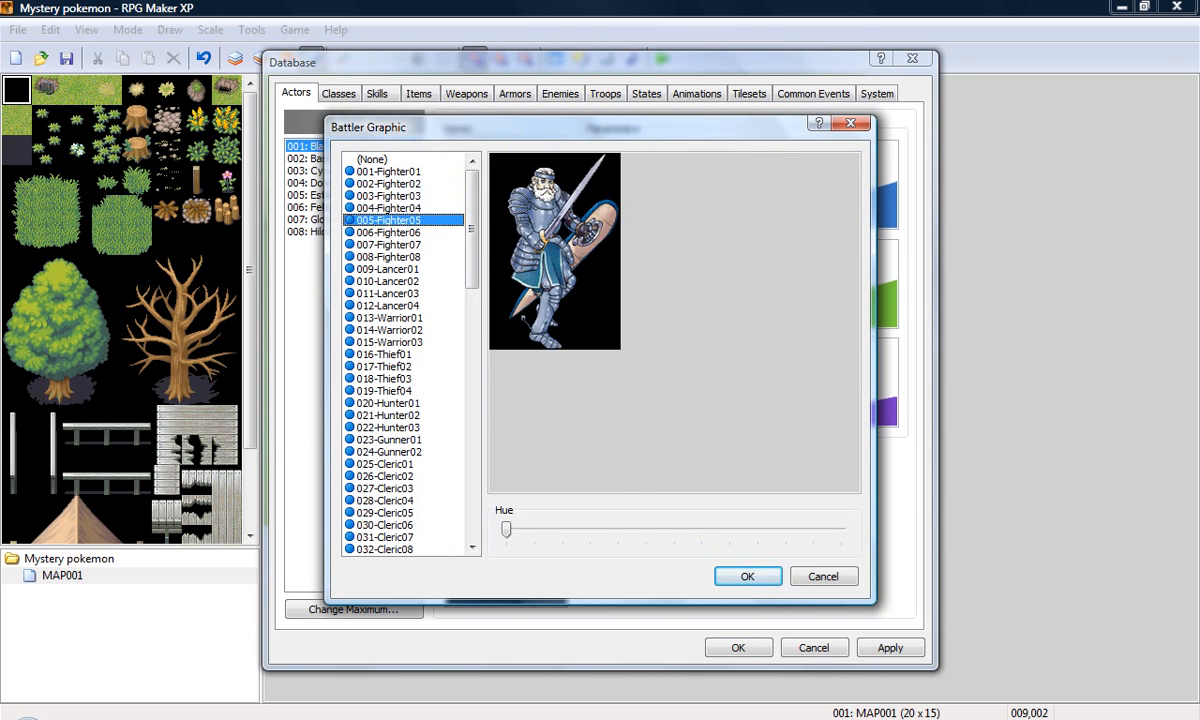
key(Down)
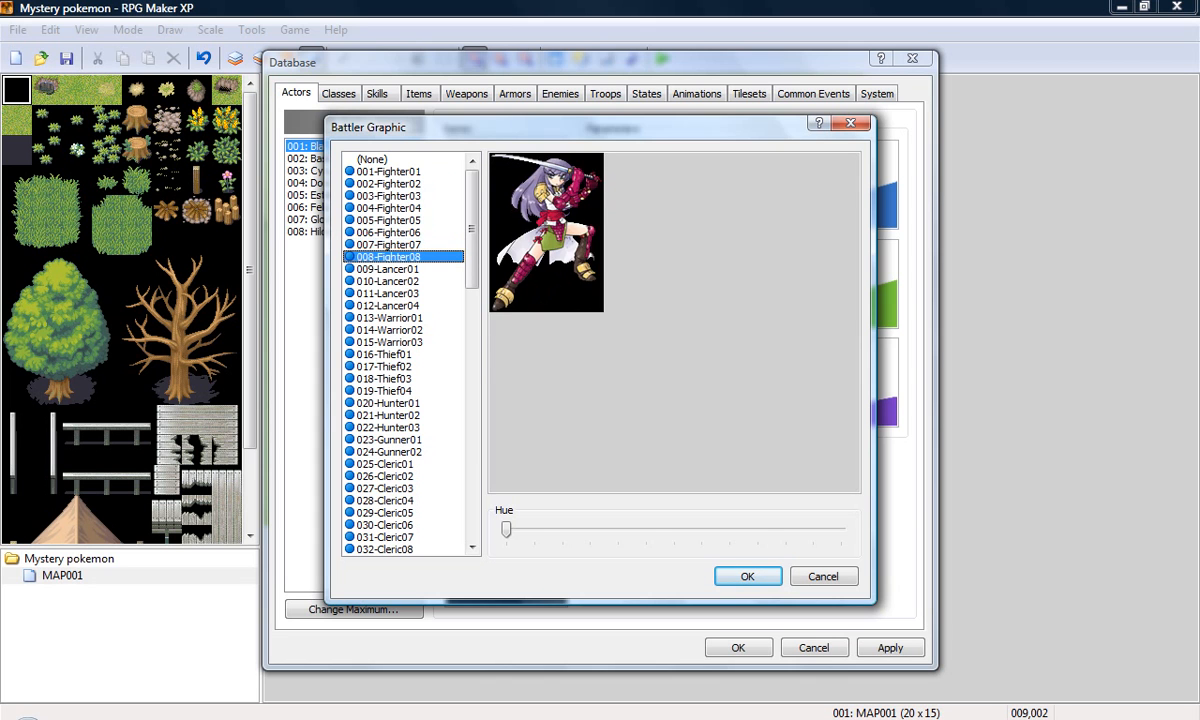
key(Down)
key(Down)
key(Down)
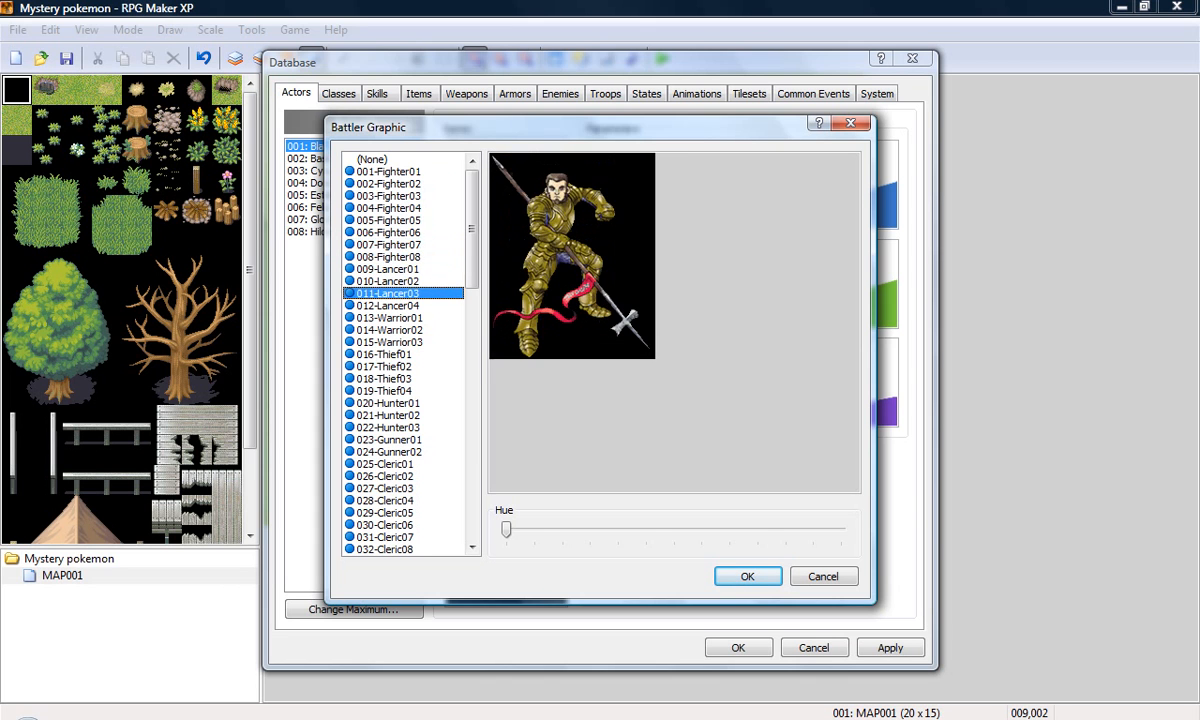
key(Down)
key(Down)
key(Down)
key(Down)
key(Down)
key(Down)
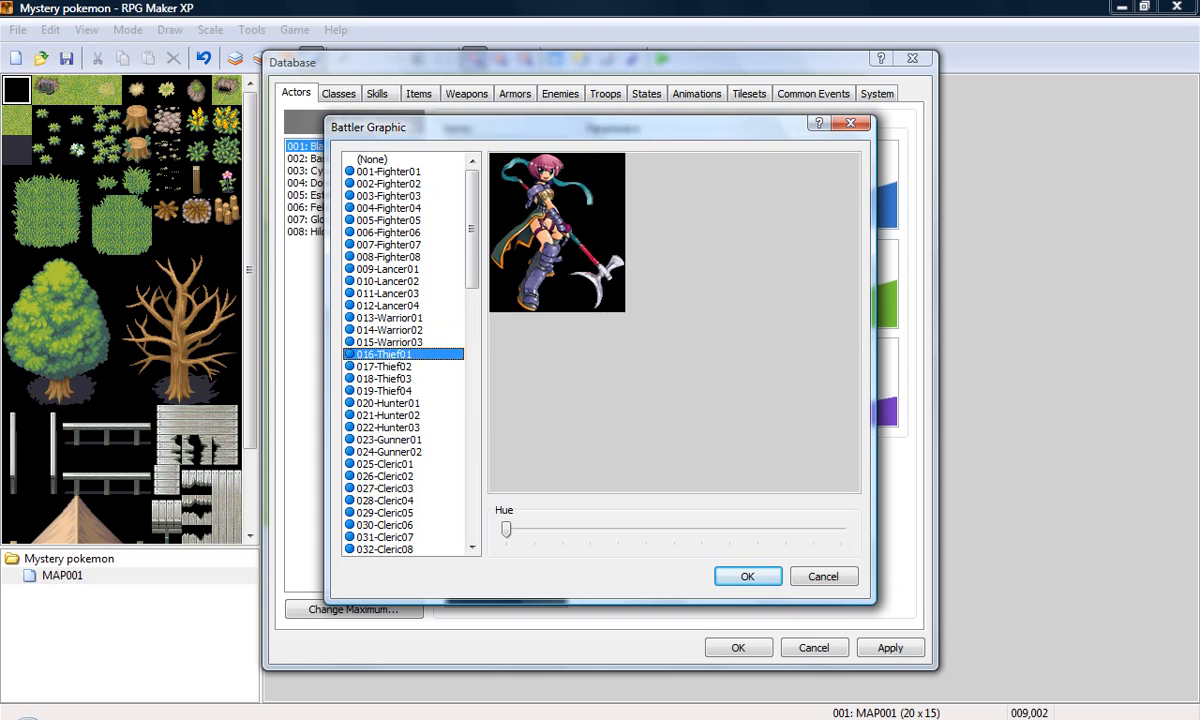
key(Down)
key(Down)
key(Up)
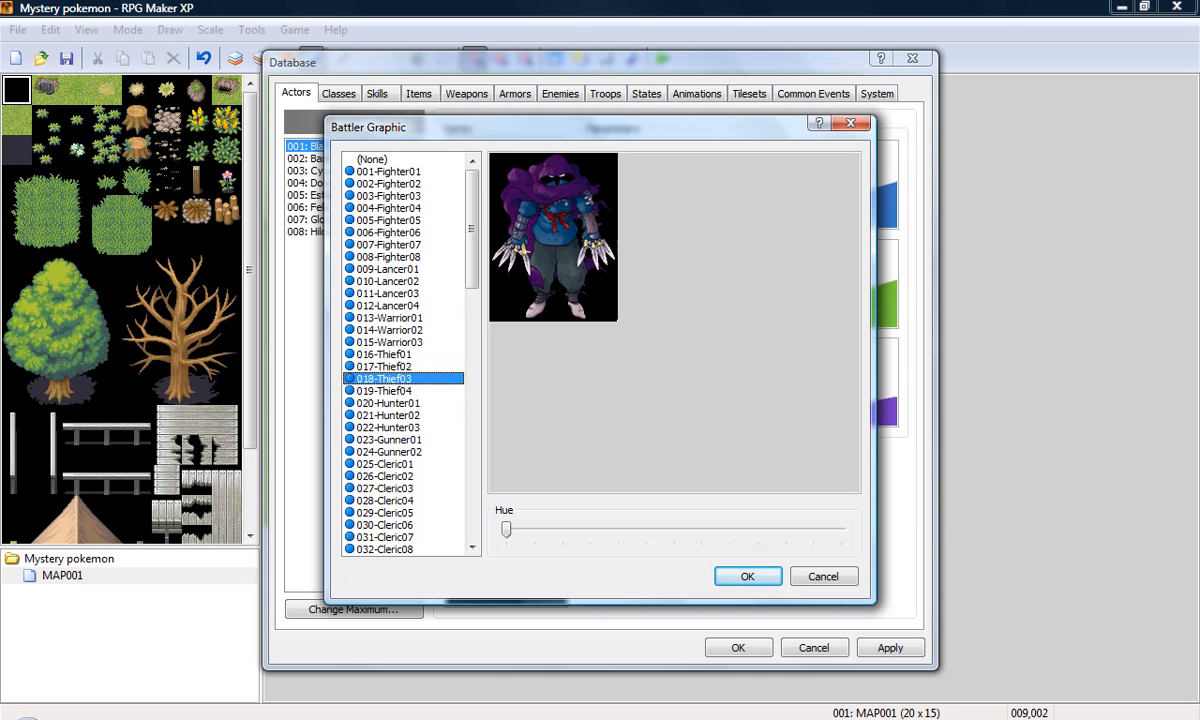
key(Return)
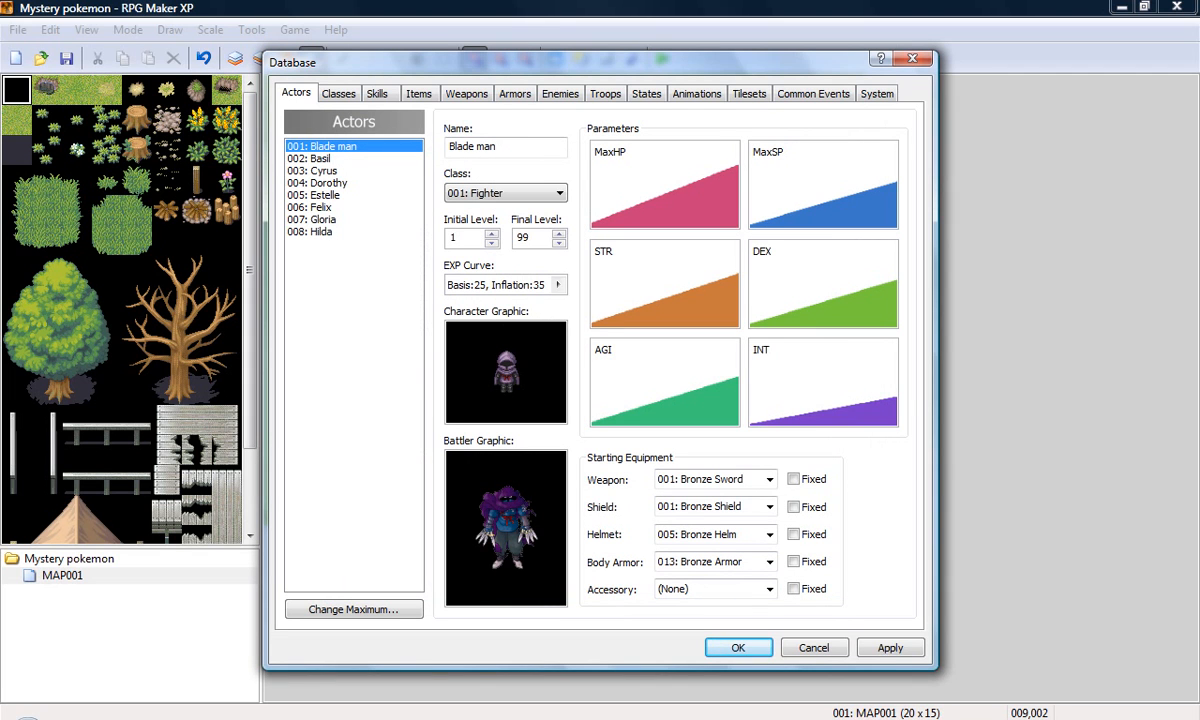
View the settings of actors 002, 007 and 008 and return to actor 001.
click(318, 158)
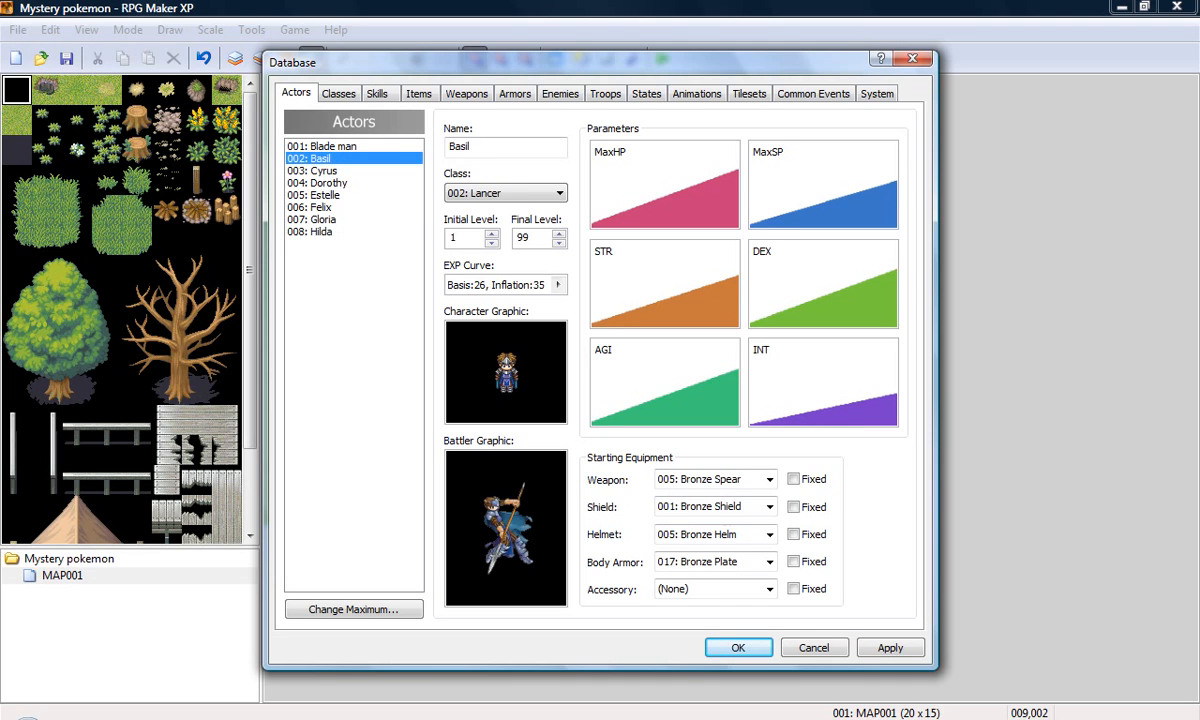
click(318, 219)
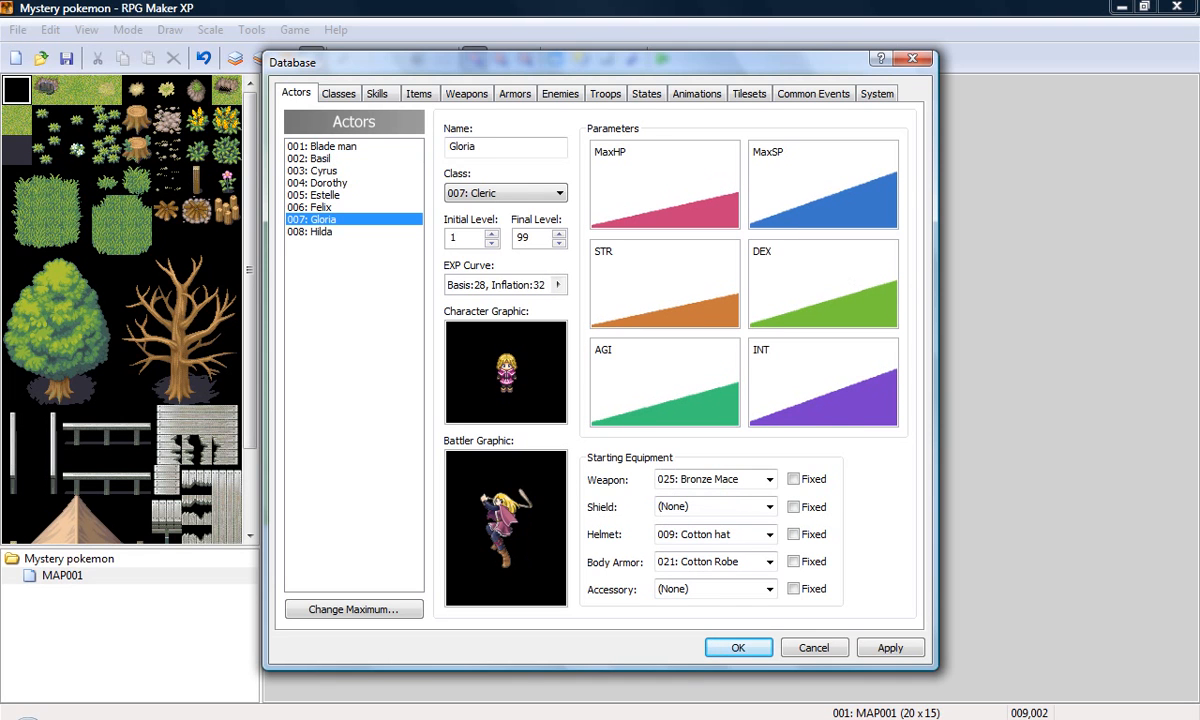
click(318, 231)
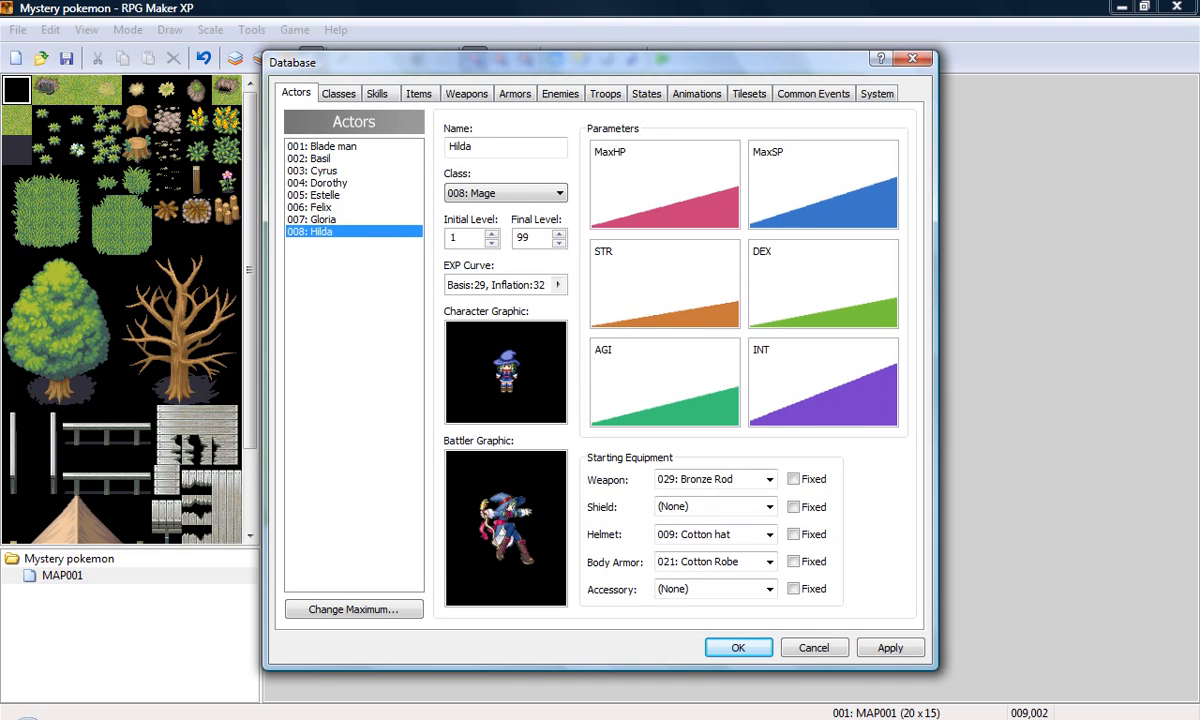
click(322, 146)
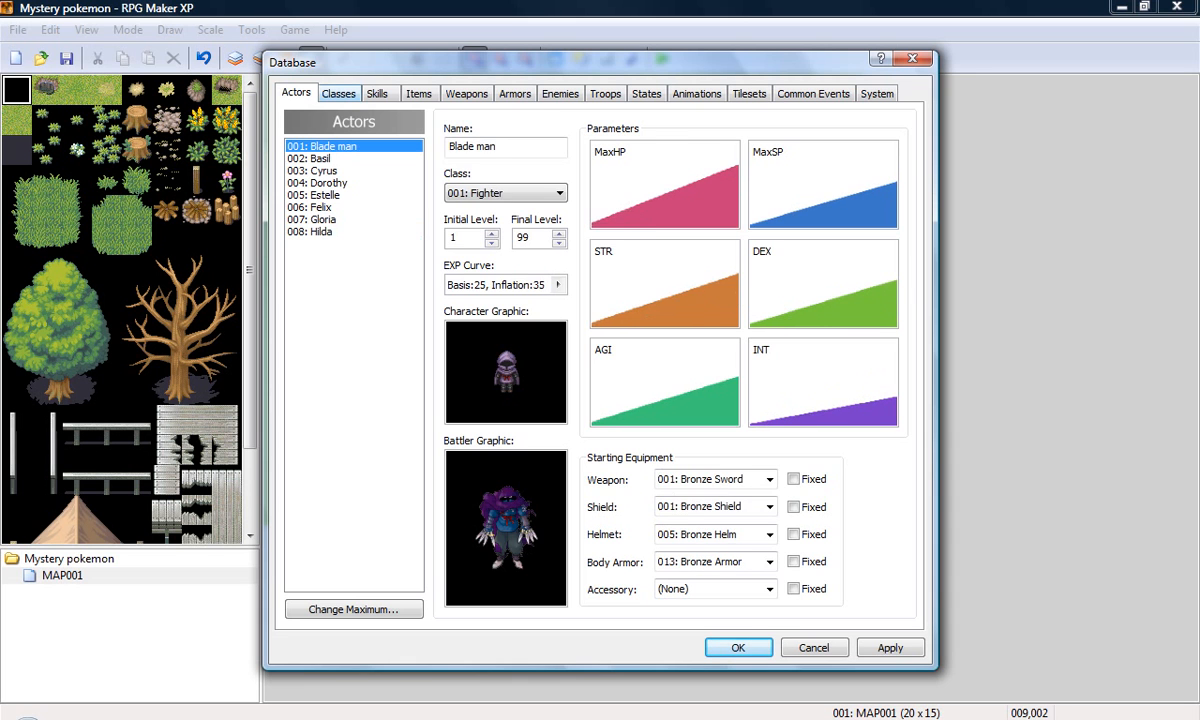
Look through the existing classes' equippable weapons, armors and skills from Lancer onward and return to Fighter.
click(338, 93)
click(318, 158)
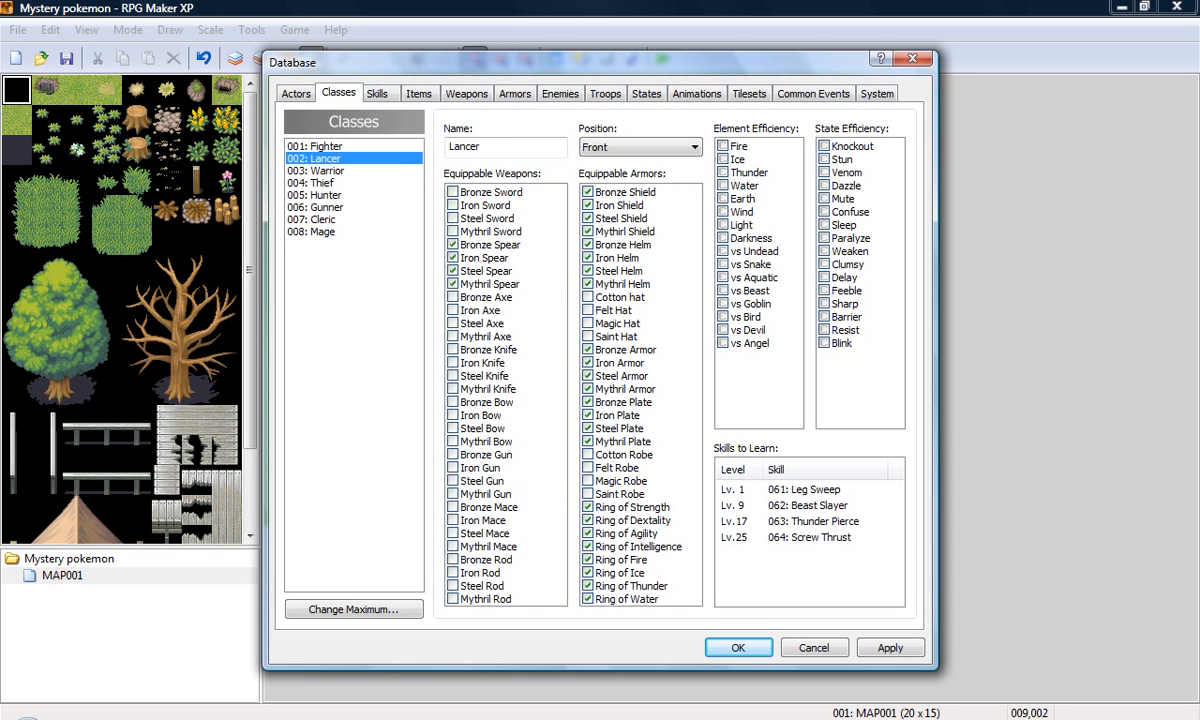
key(Down)
key(Down)
key(Down)
key(Down)
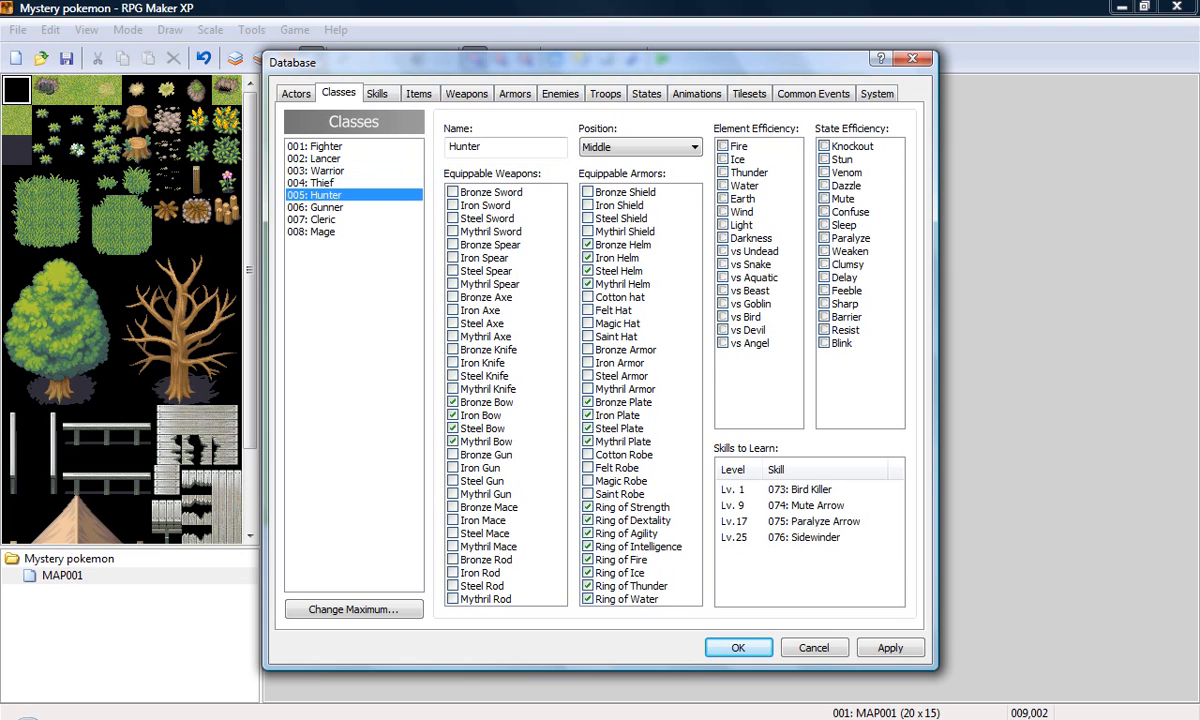
key(Down)
key(Down)
click(316, 146)
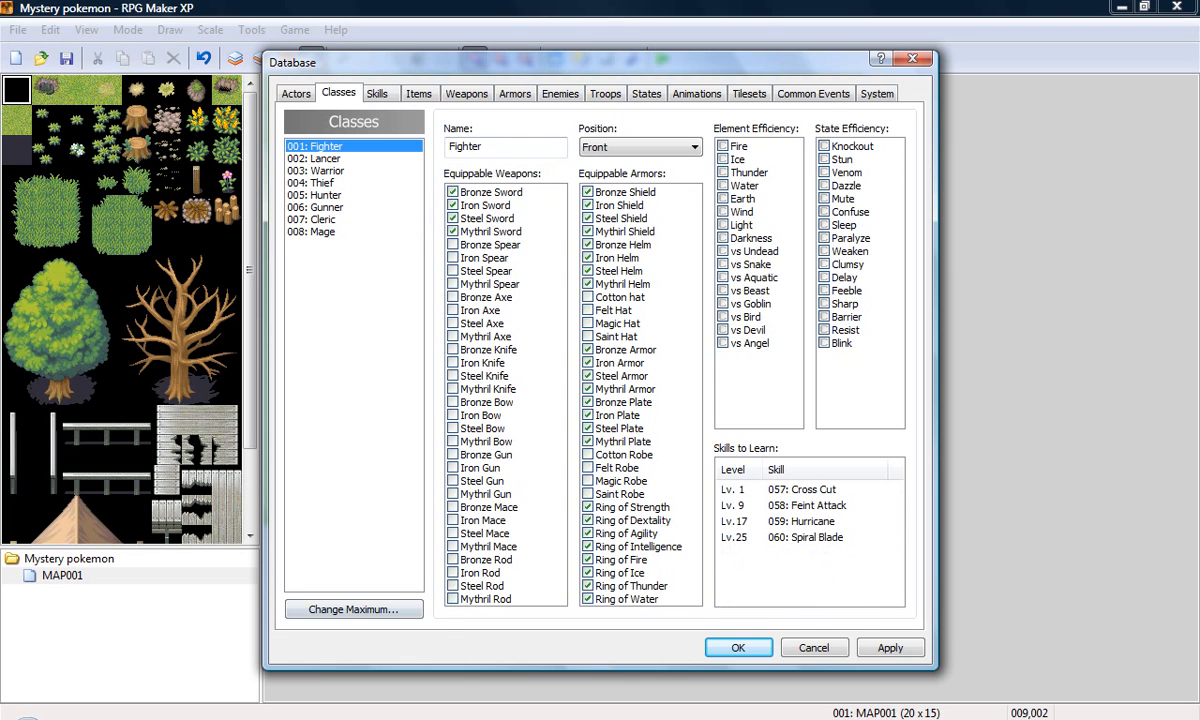
Raise the maximum number of classes to 10.
click(354, 609)
drag(322, 571, 364, 427)
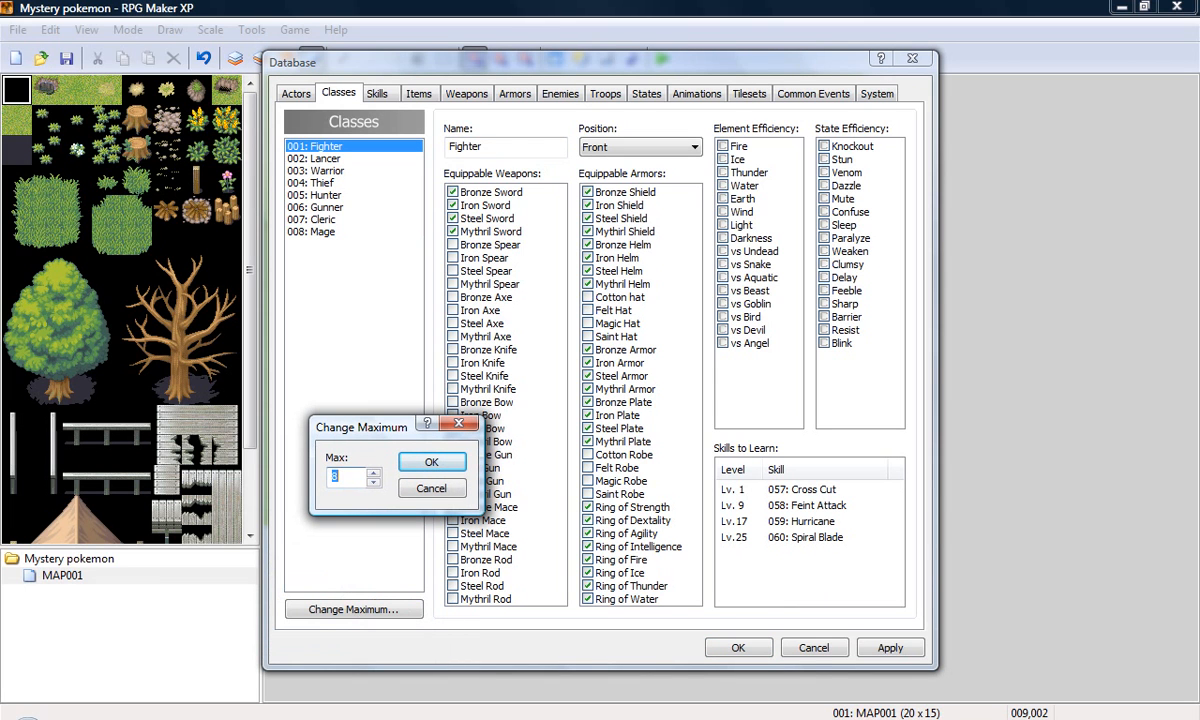
text(10)
key(Return)
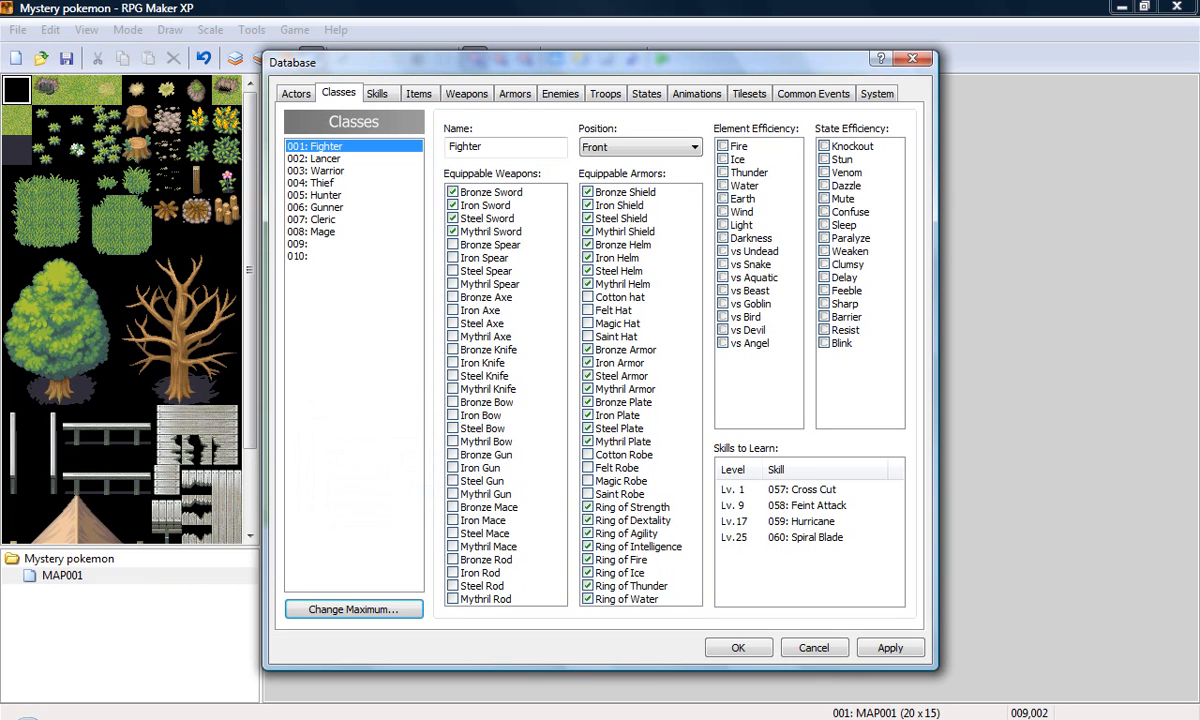
Name the empty class 009 Pokemon, view its position options and keep Front.
click(335, 244)
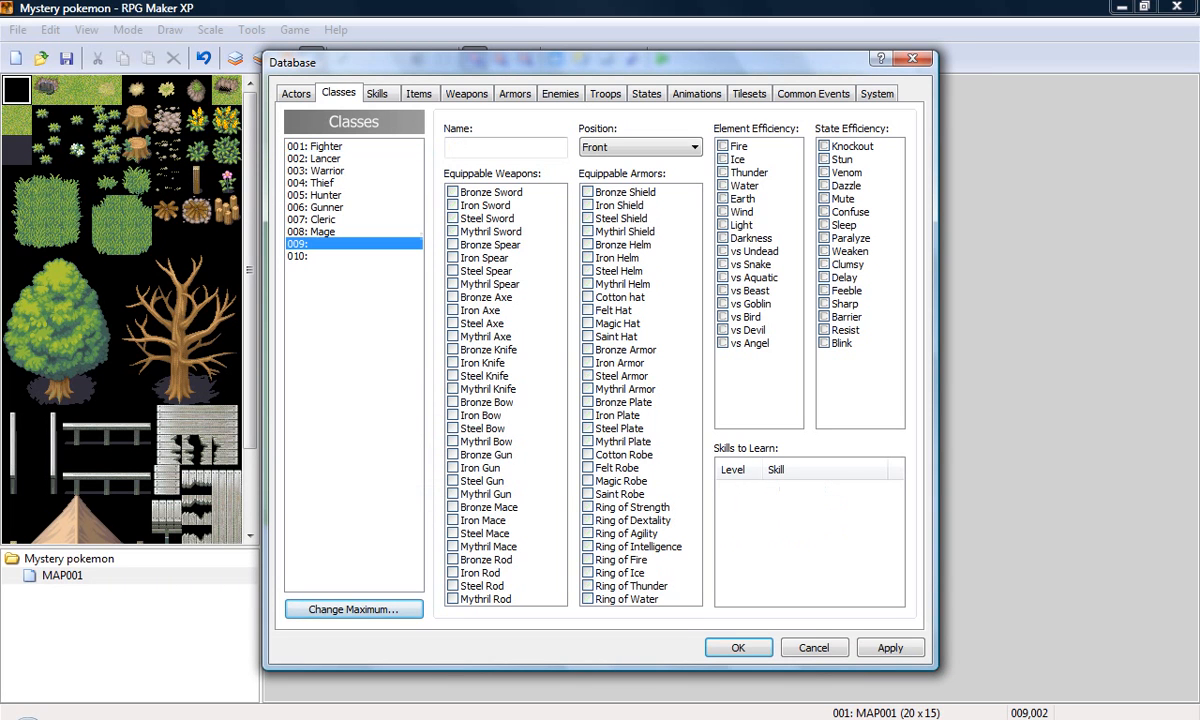
click(495, 147)
text(Pokemon)
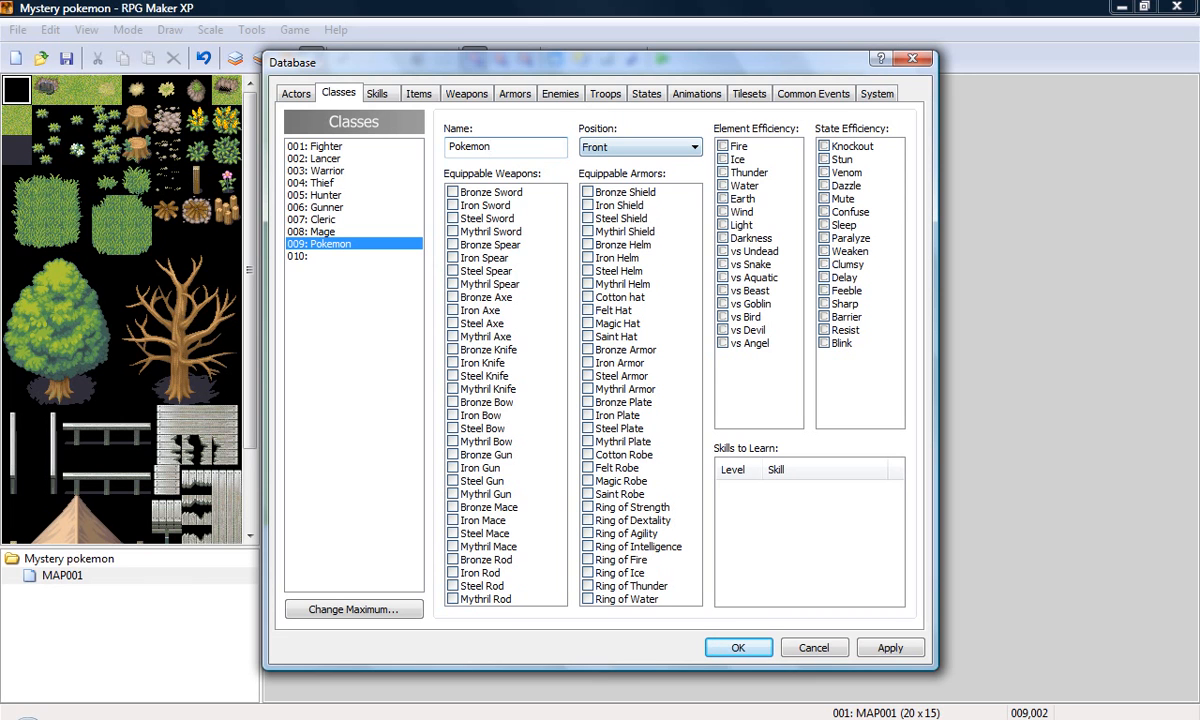
click(694, 147)
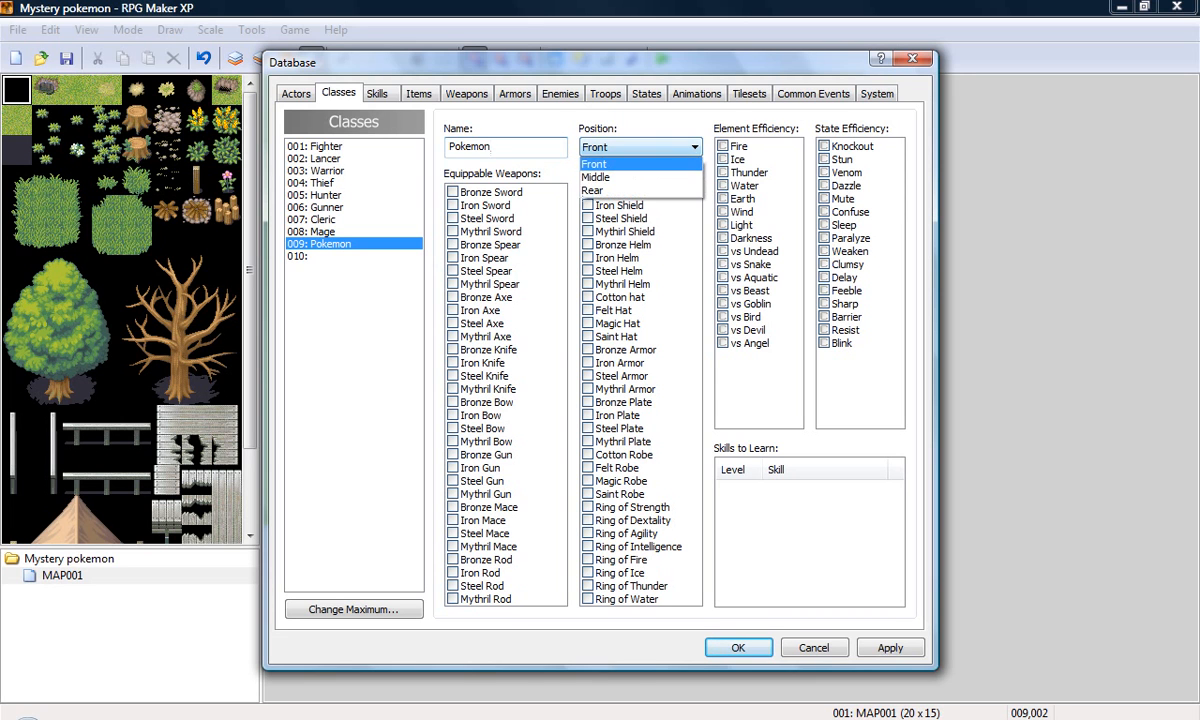
click(694, 147)
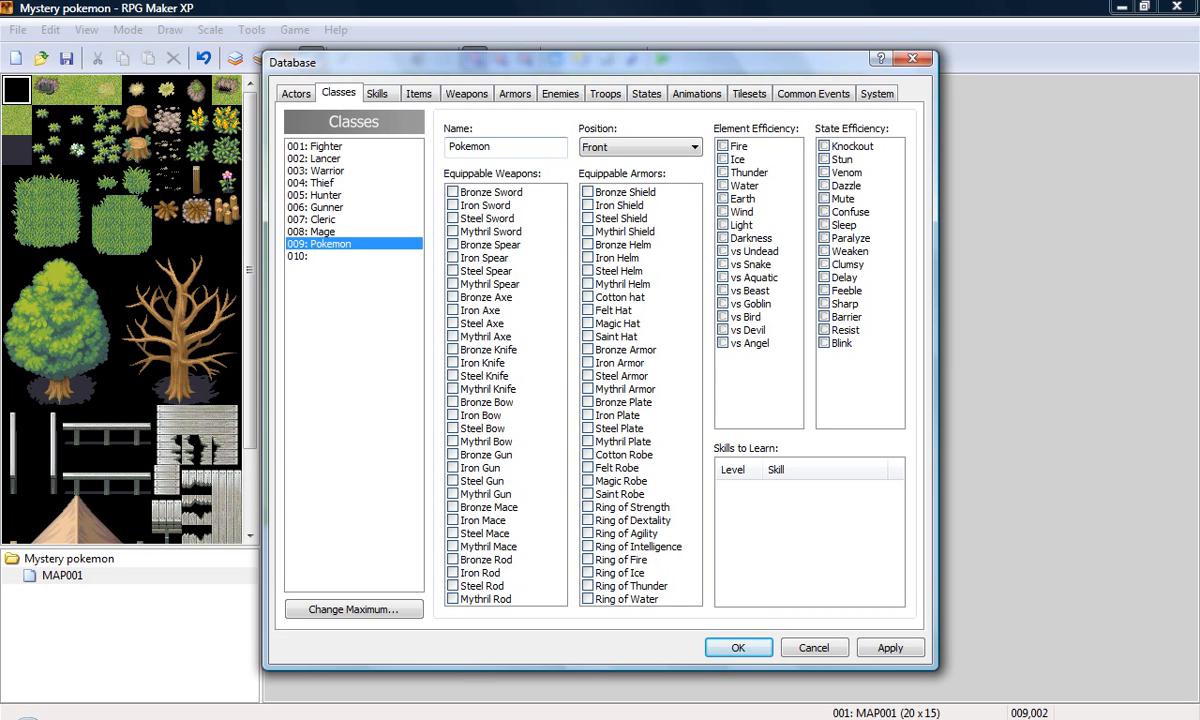
Raise the maximum number of skills in the database to 81.
click(377, 93)
mouse_move(415, 250)
mouse_down()
mouse_move(415, 419)
mouse_move(415, 250)
mouse_up()
click(337, 93)
click(377, 93)
scroll(350, 365, down, 14)
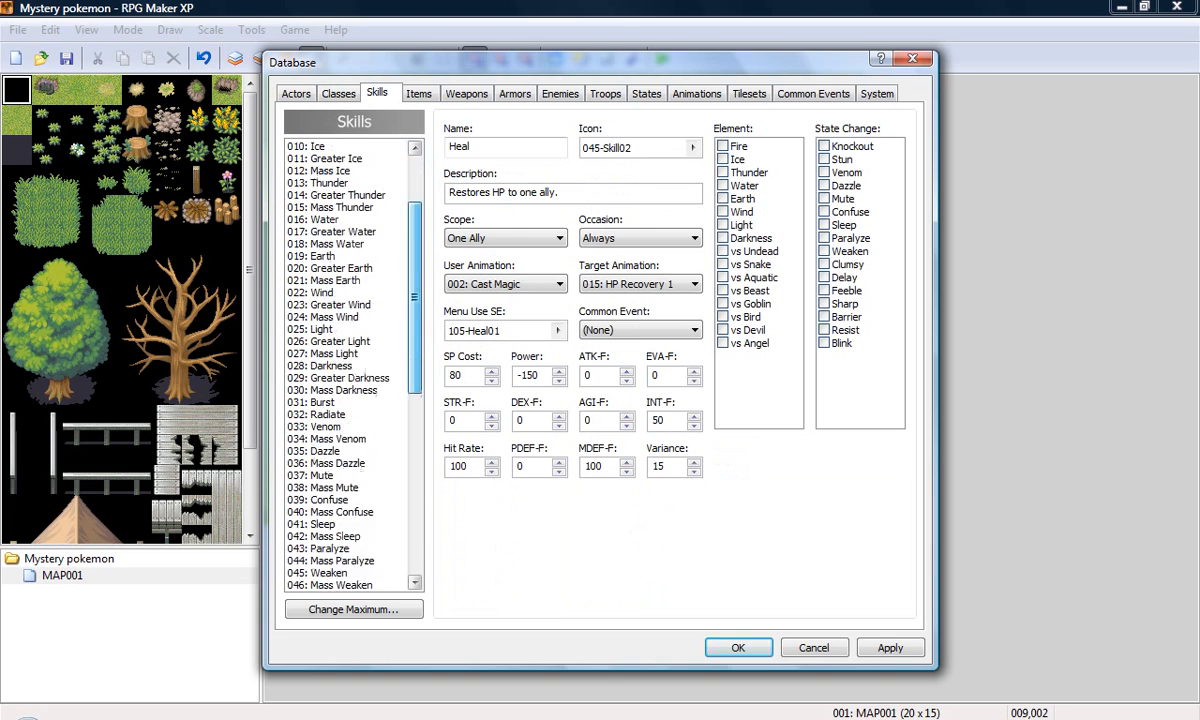
click(353, 610)
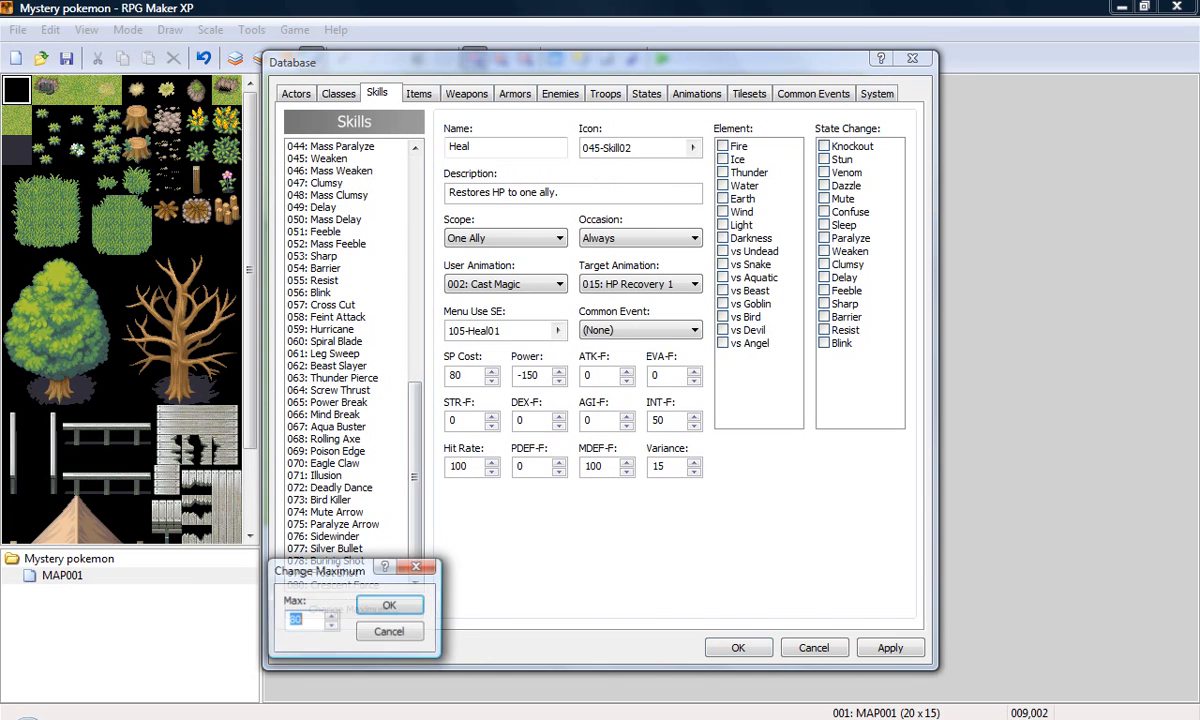
click(332, 616)
click(390, 606)
drag(415, 540, 415, 552)
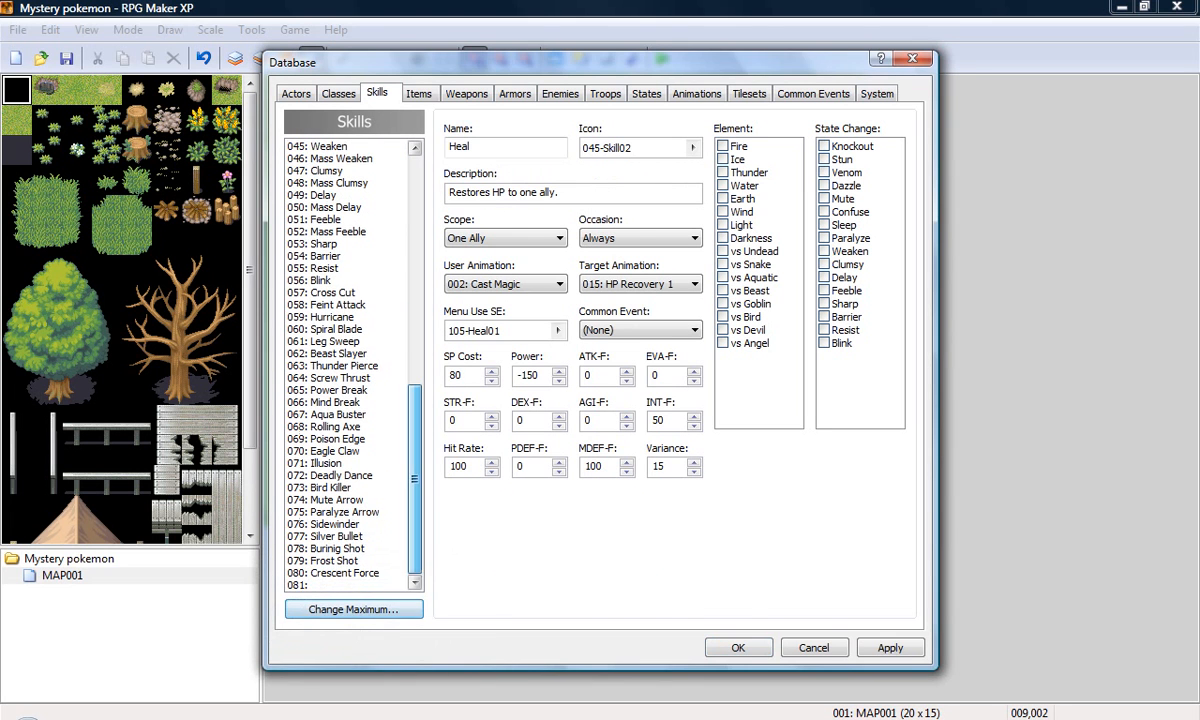
Name the empty skill 081 Thunderbolt.
click(345, 585)
click(486, 147)
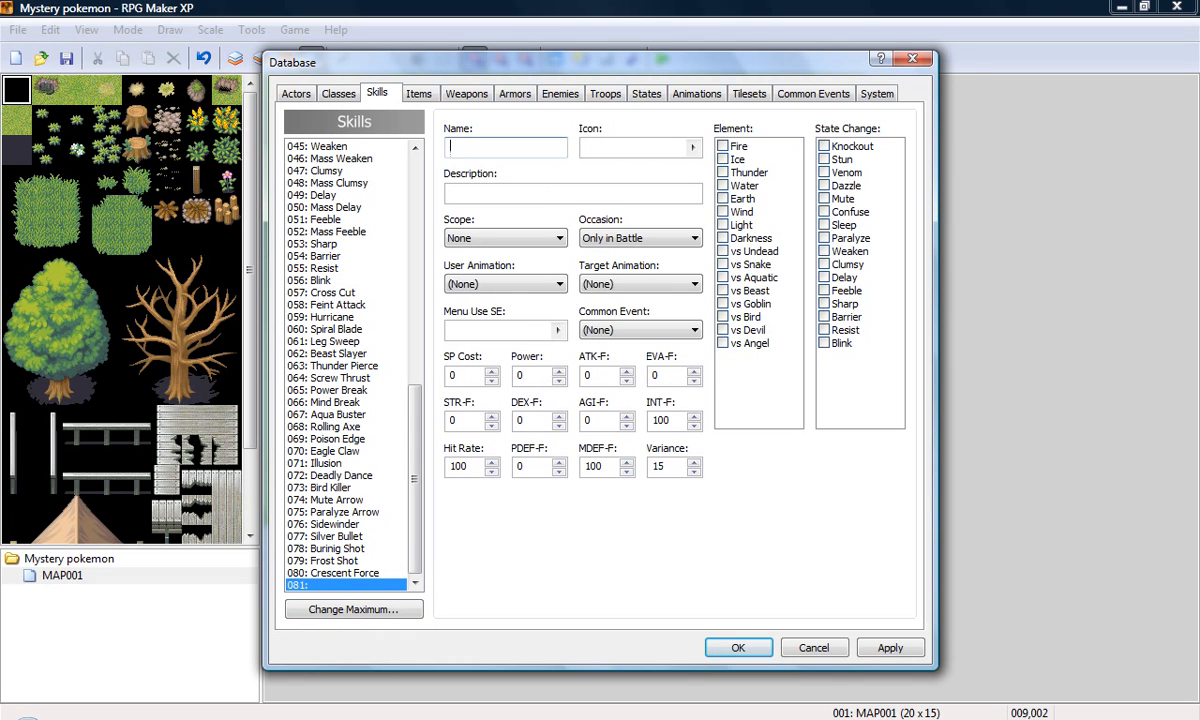
text(Thunderbolt)
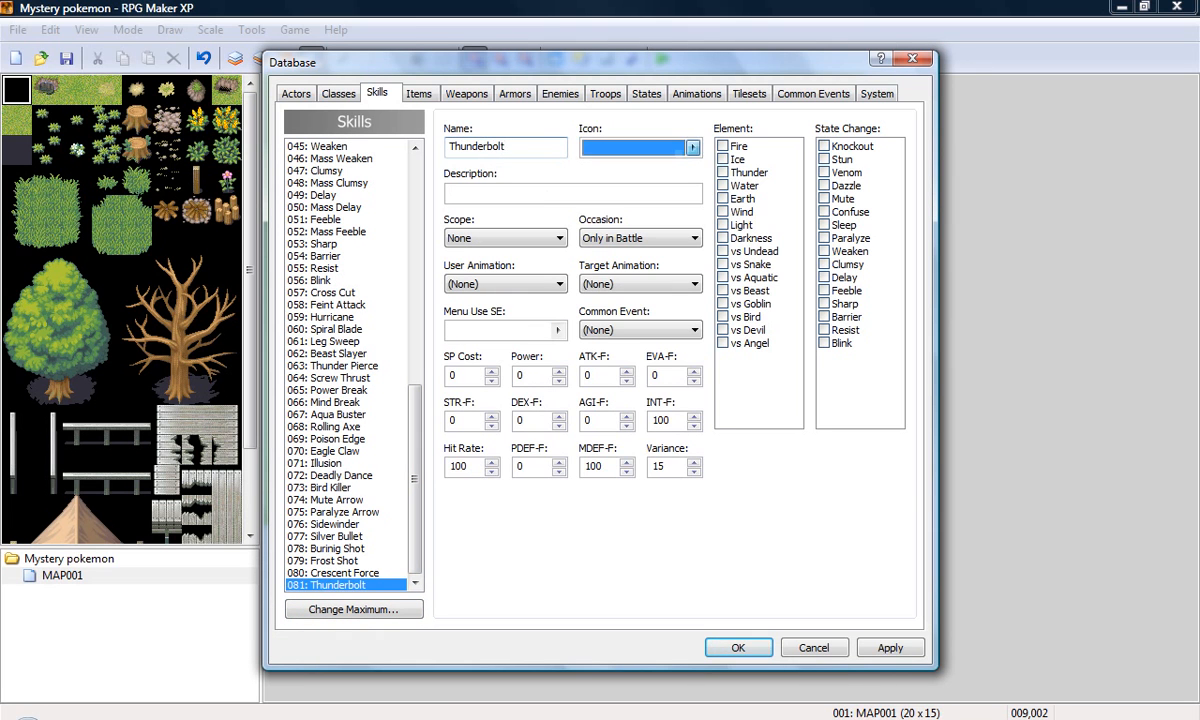
Browse the icon graphics and assign 044-Skill01 as the icon of the Thunderbolt skill.
click(693, 148)
click(392, 184)
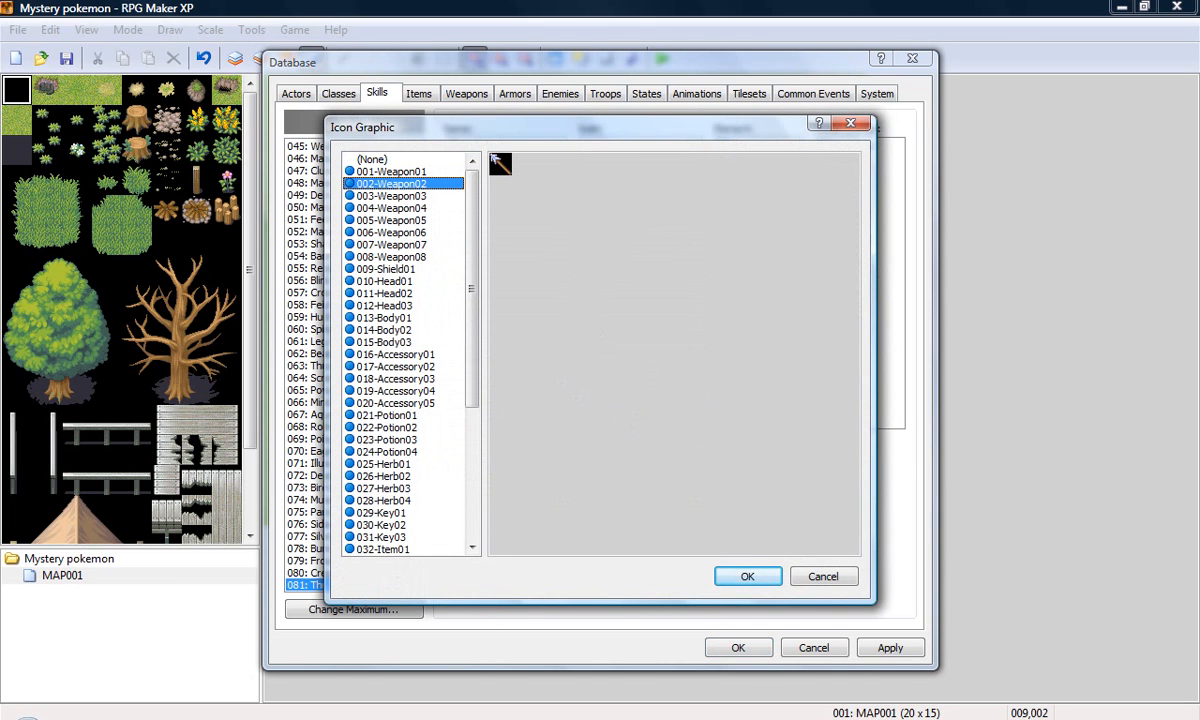
key(Down)
key(Down)
key(Down)
key(Down)
key(Down)
key(Down)
key(Down)
key(Down)
key(Down)
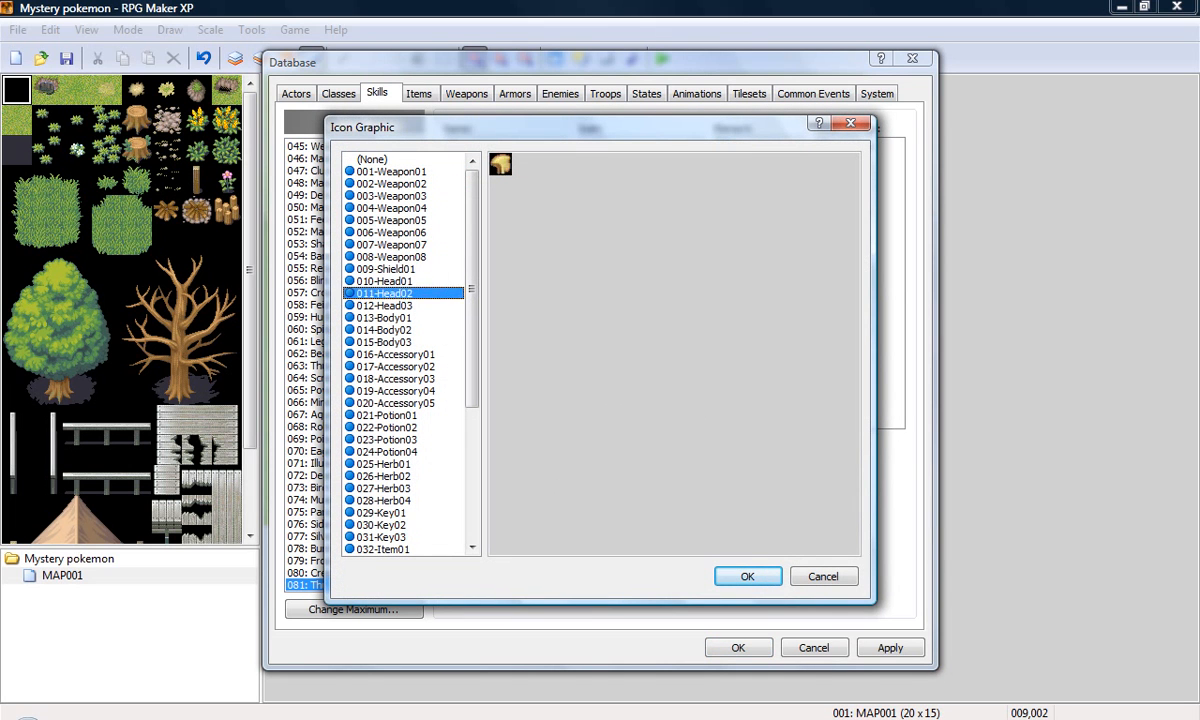
key(Down)
key(Down)
scroll(405, 350, down, 6)
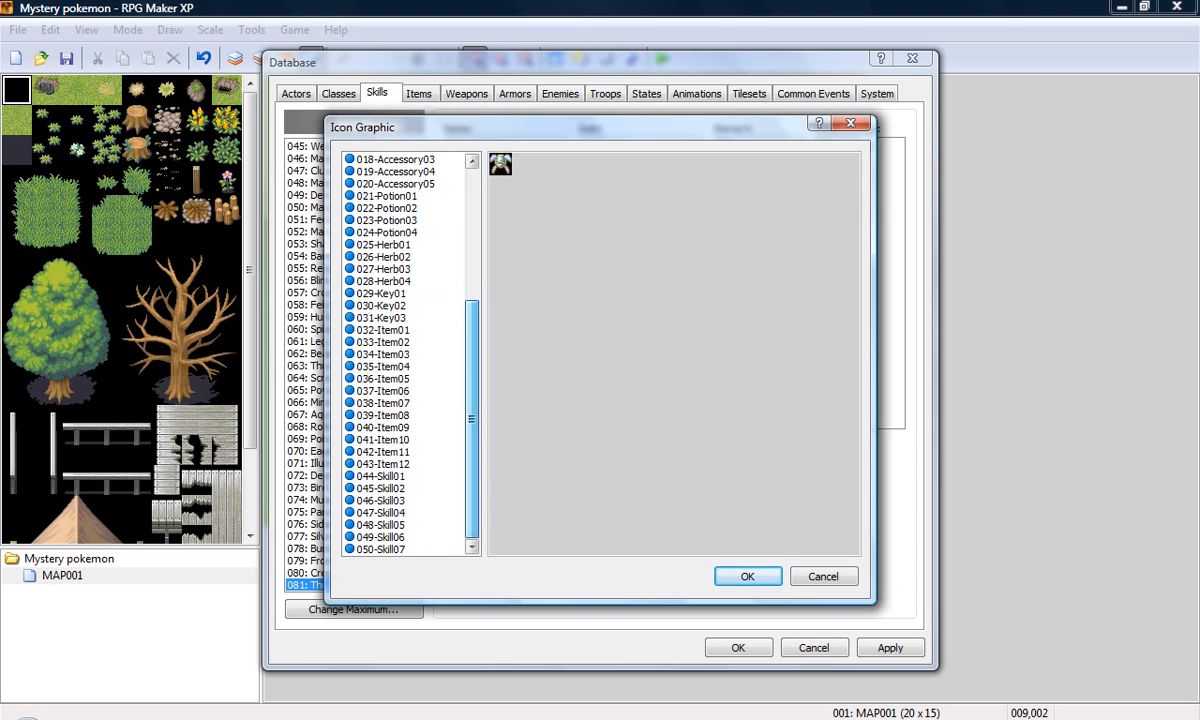
click(381, 476)
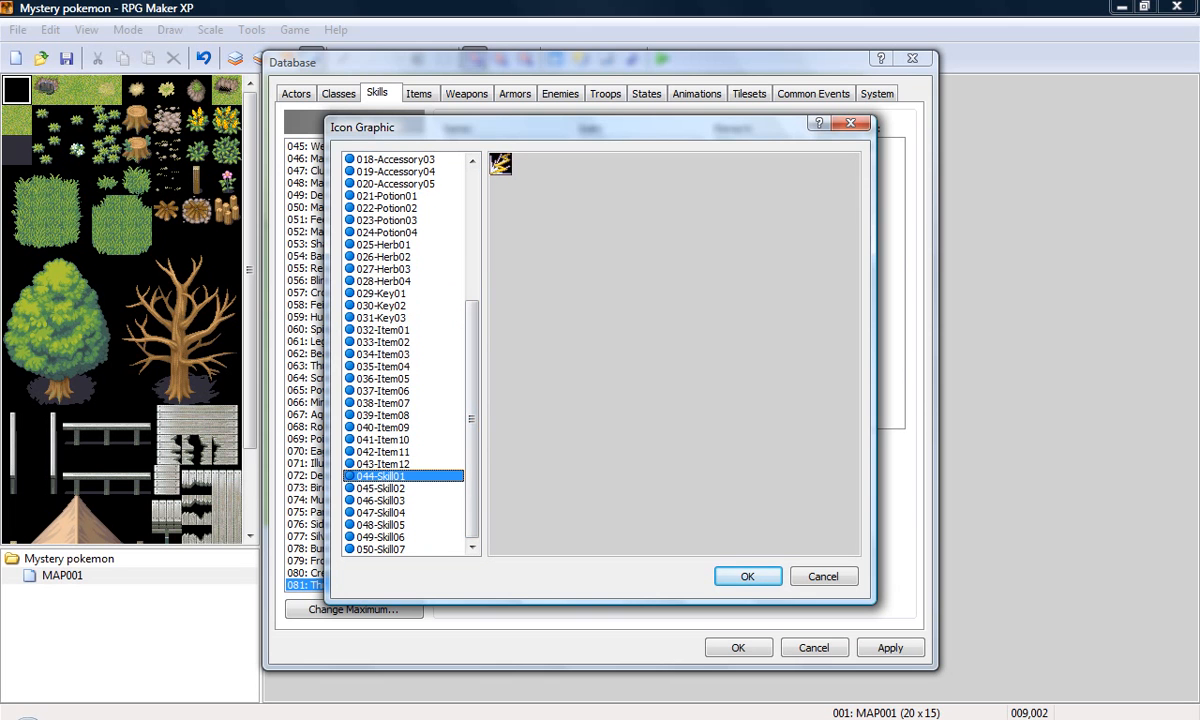
key(Return)
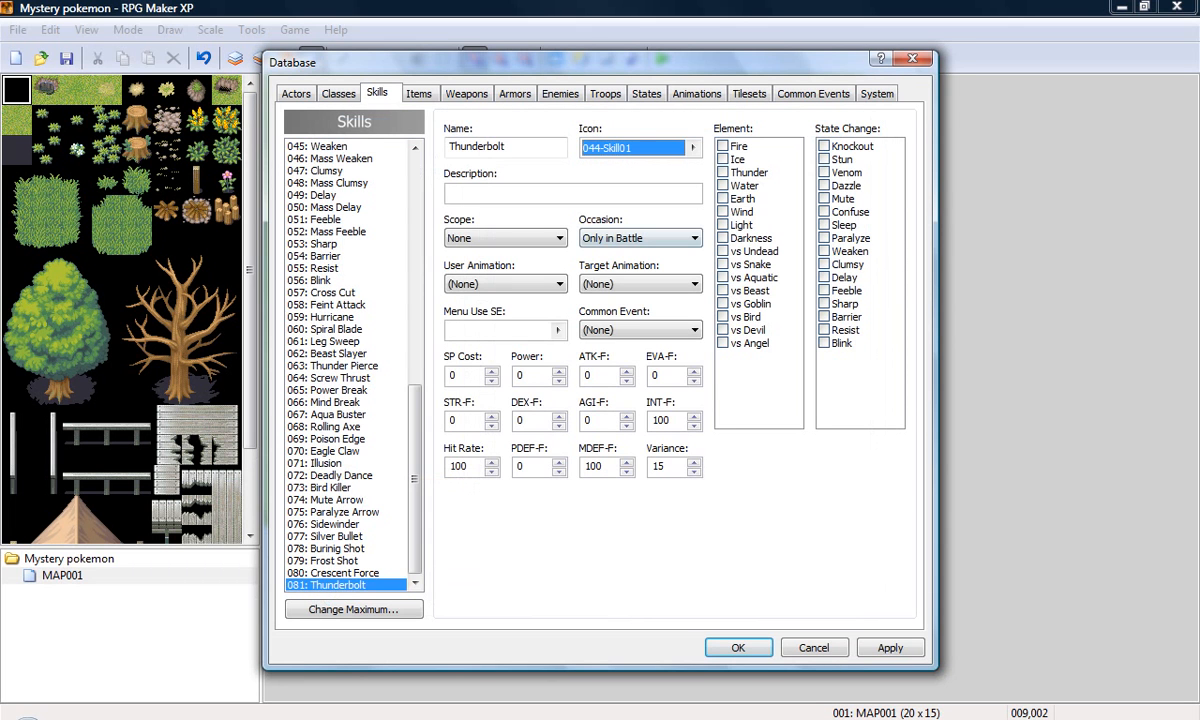
Describe the Thunderbolt skill as "A thunderbolty mess" and set its scope to One Enemy.
click(540, 193)
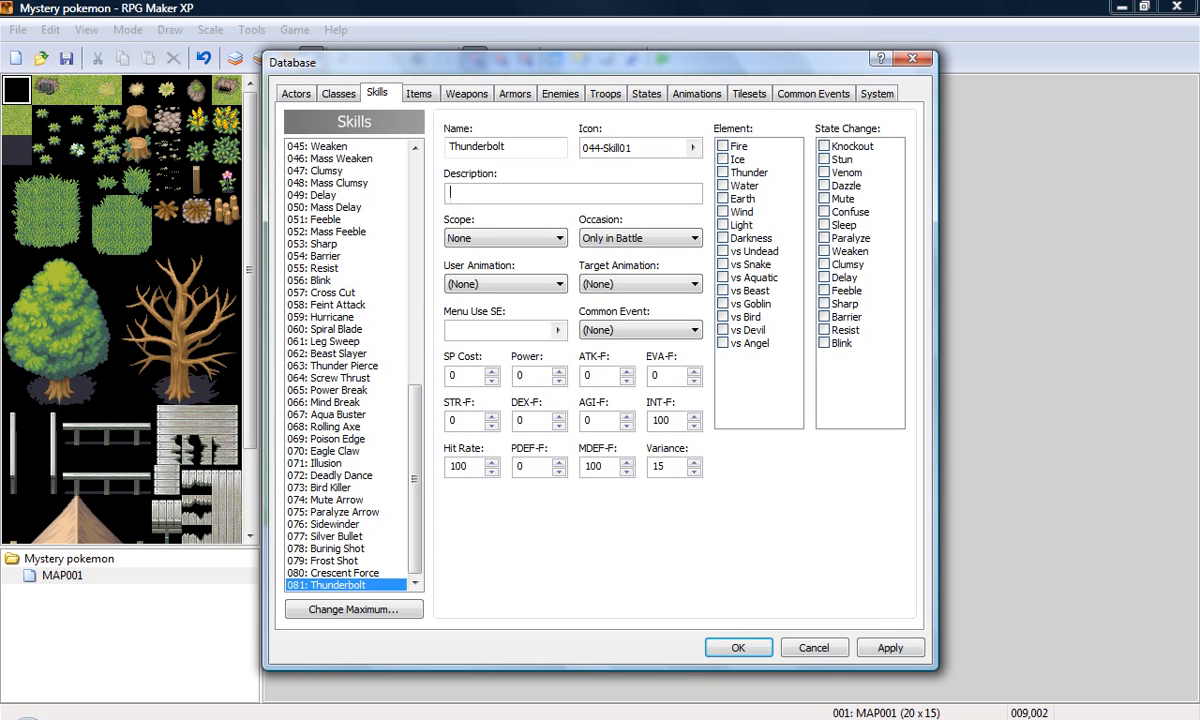
text(A thunderbolty mess)
key(Tab)
key(Tab)
click(530, 238)
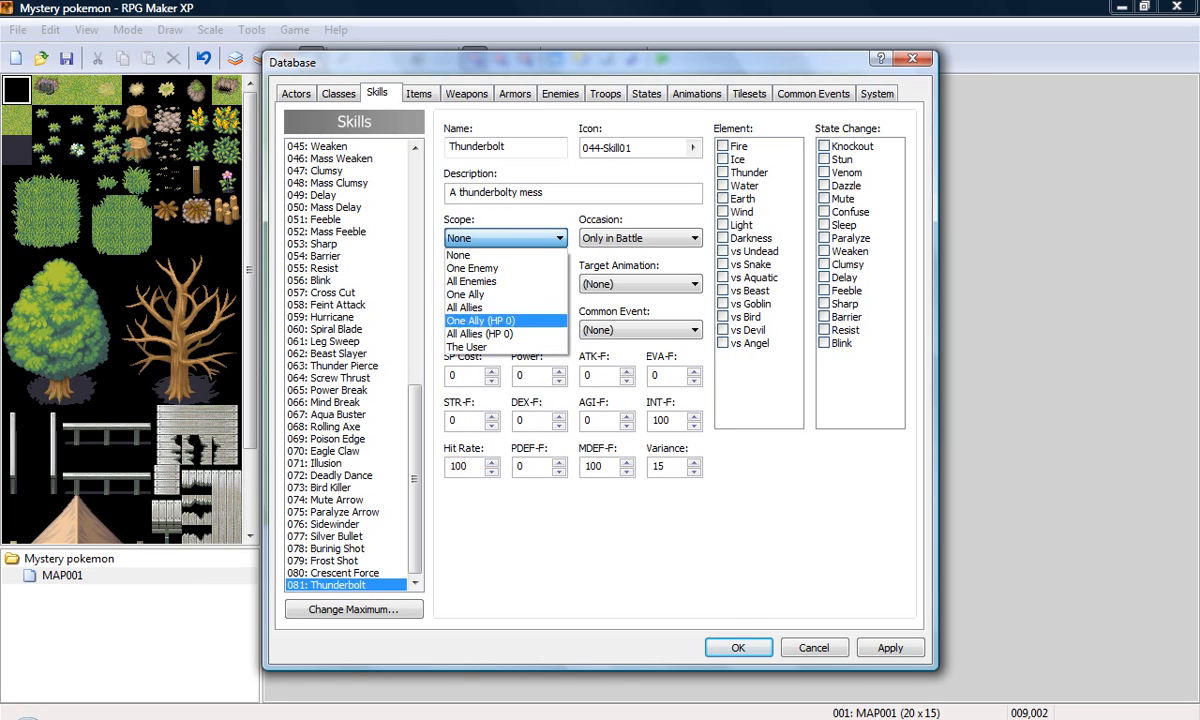
click(472, 268)
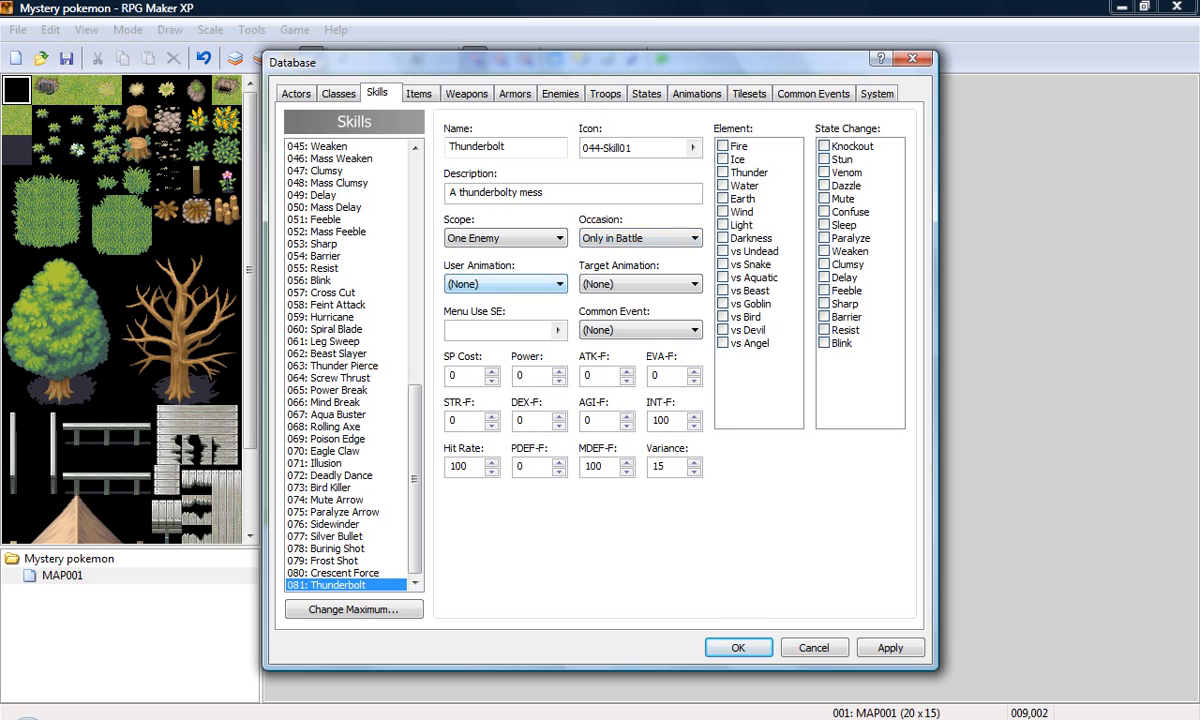
click(641, 238)
click(641, 238)
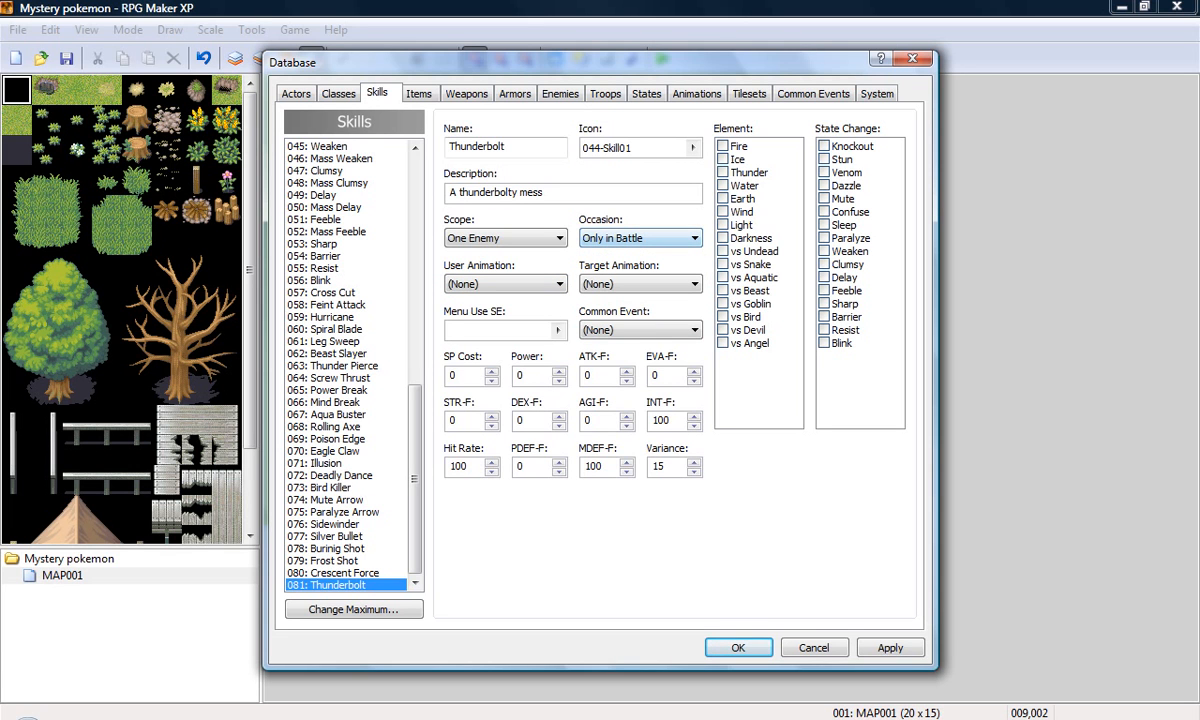
click(505, 284)
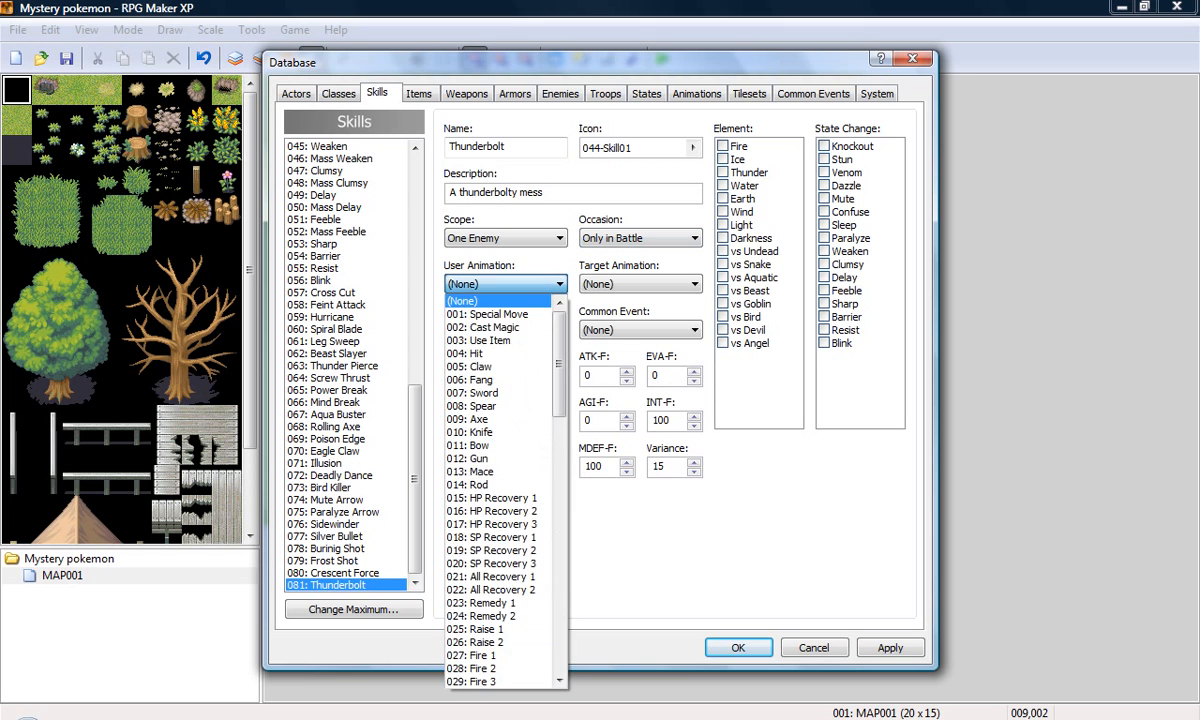
click(505, 284)
click(641, 284)
click(641, 284)
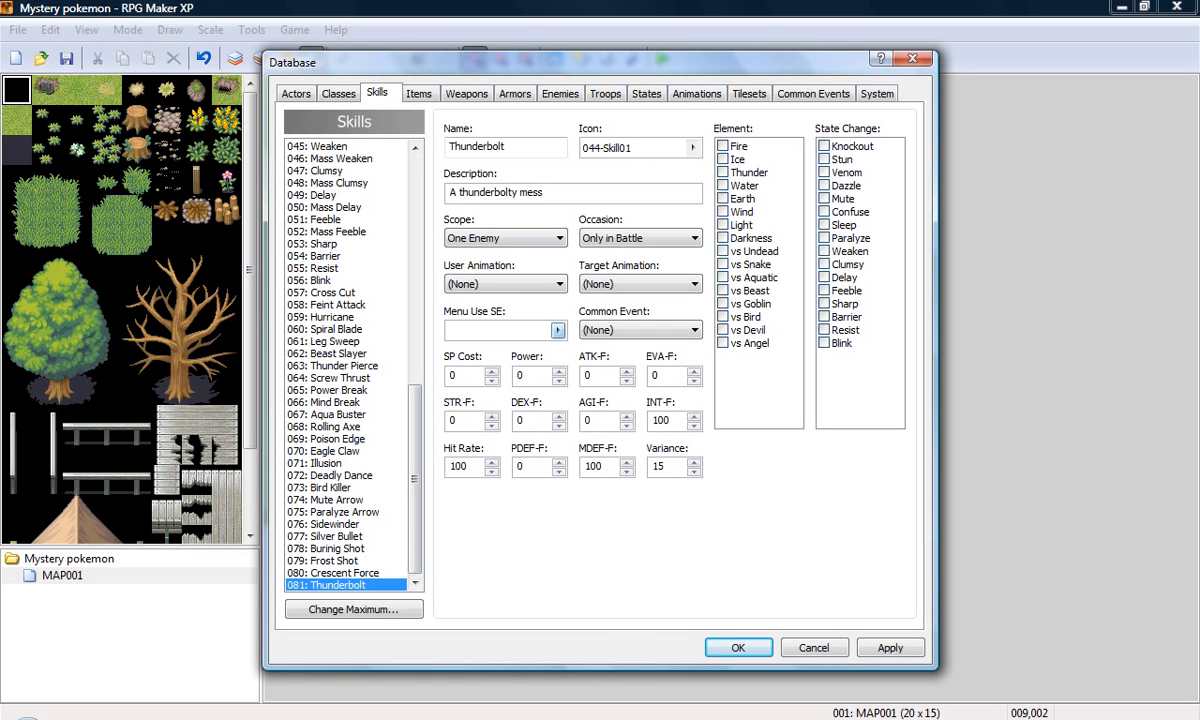
Preview menu-use sound effects for Thunderbolt and assign 015-Jump01.
click(558, 330)
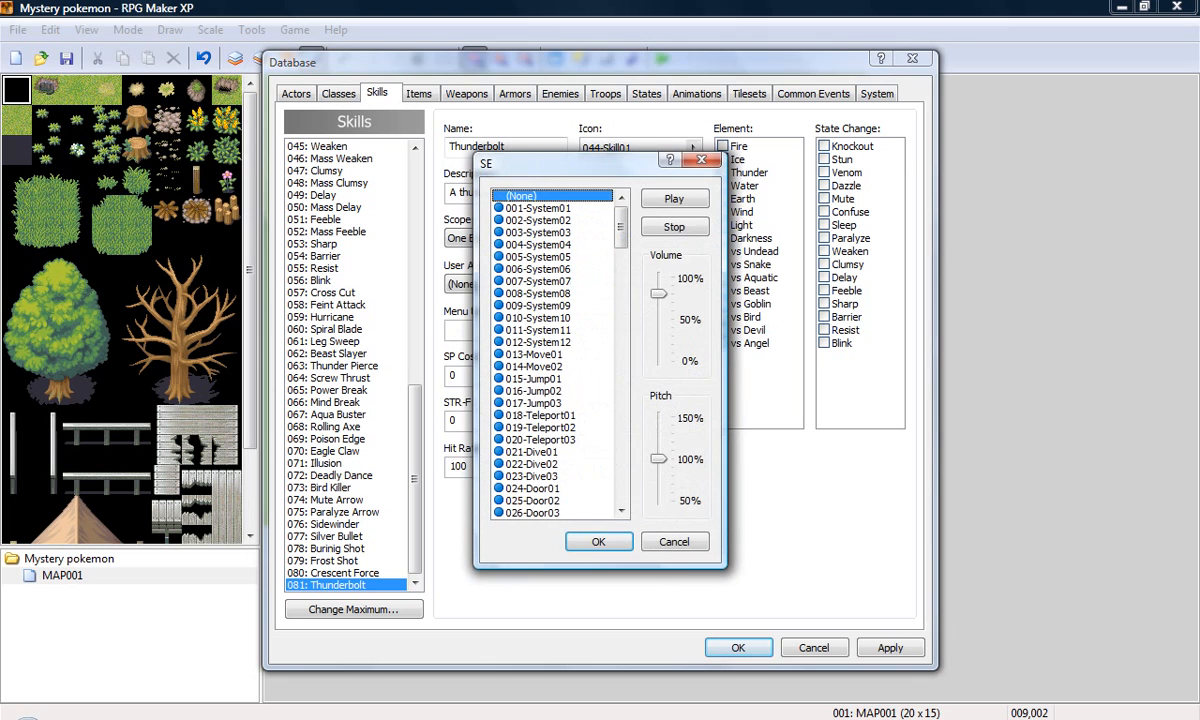
click(558, 330)
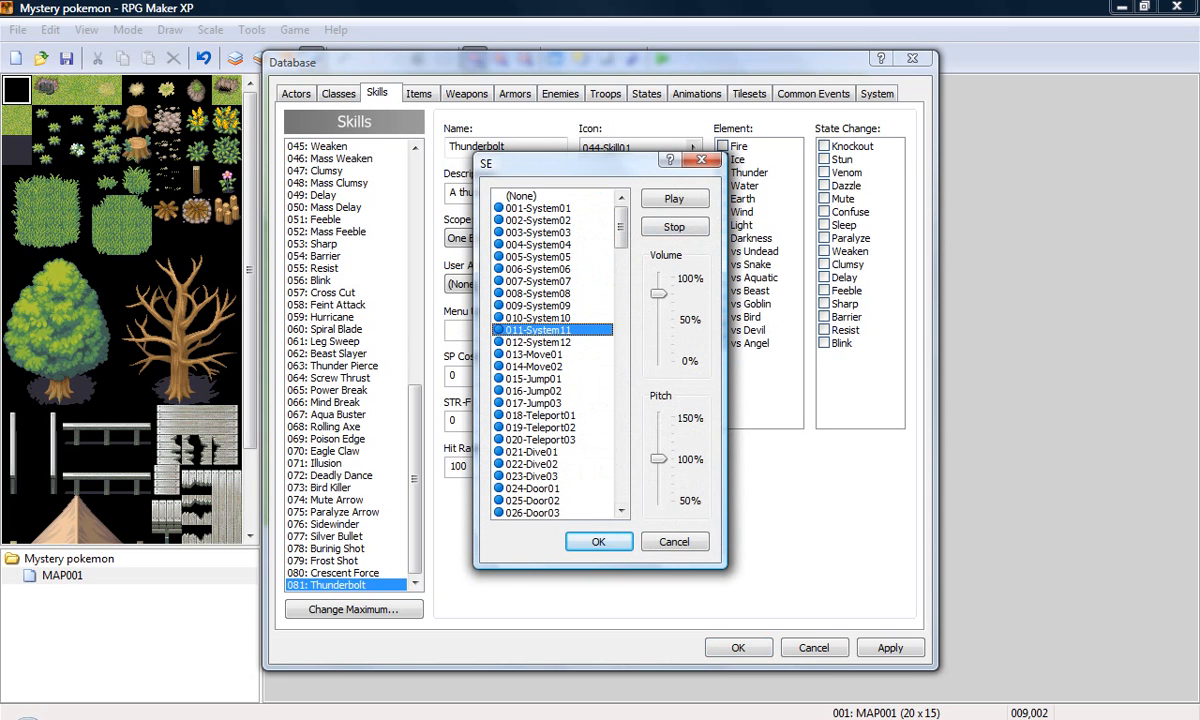
click(674, 198)
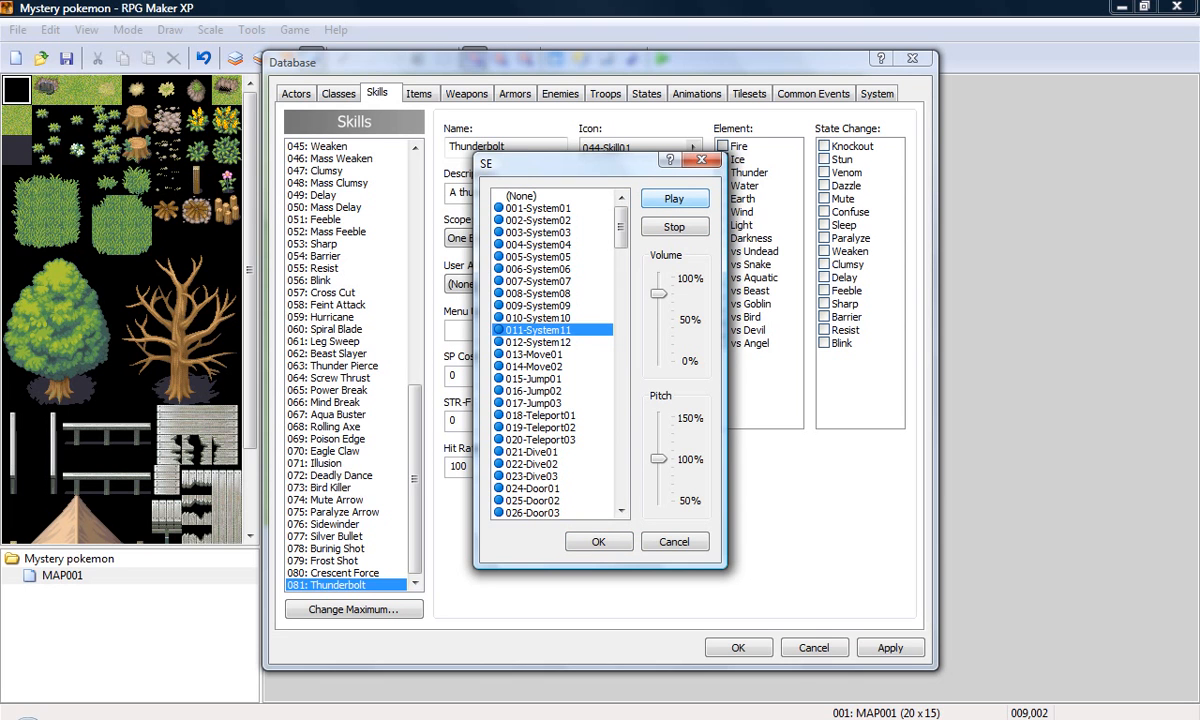
click(535, 354)
click(535, 379)
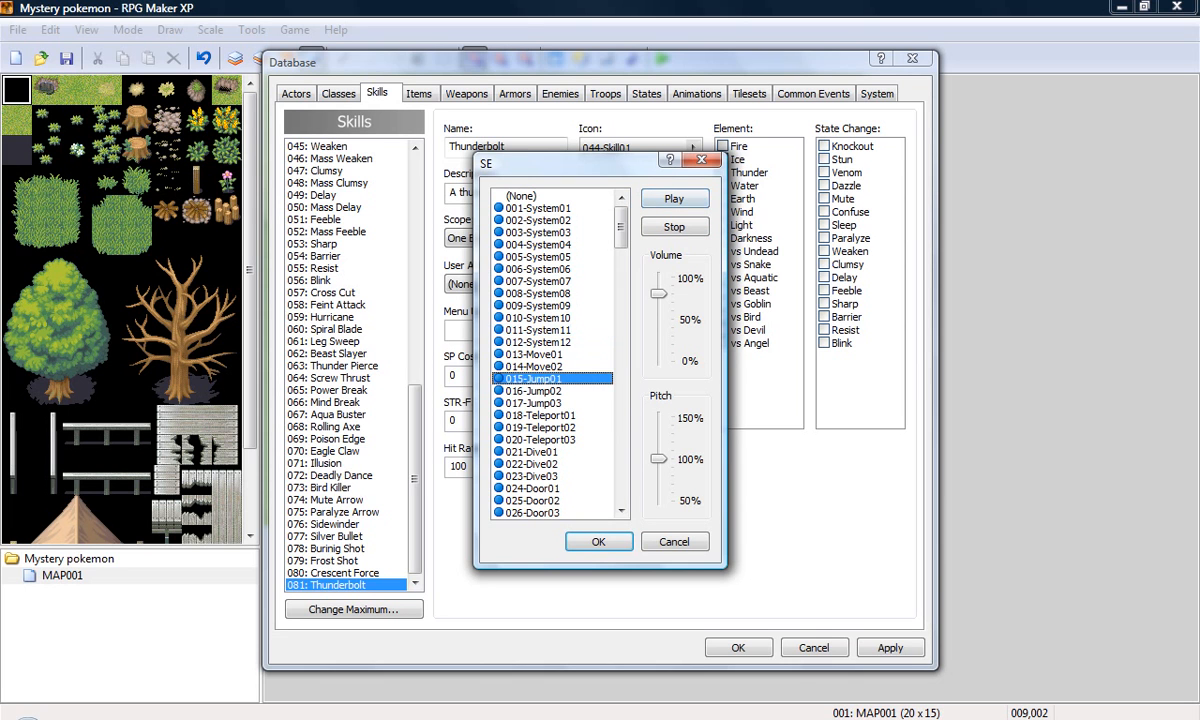
click(675, 199)
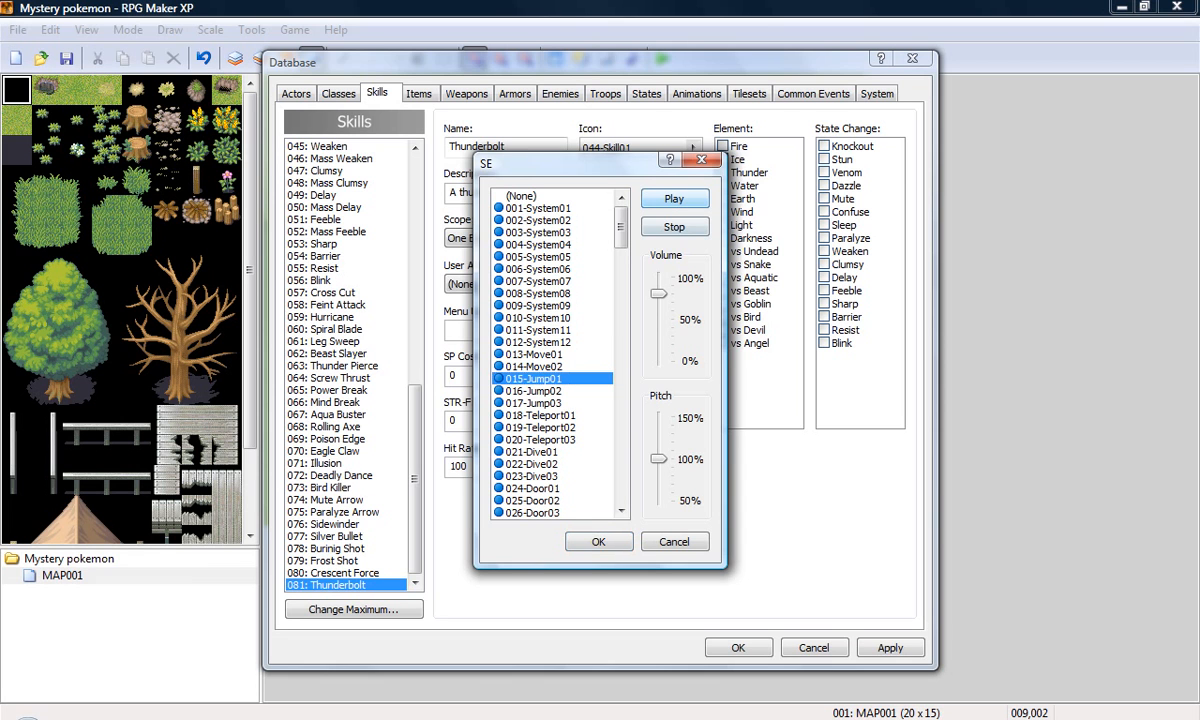
key(Return)
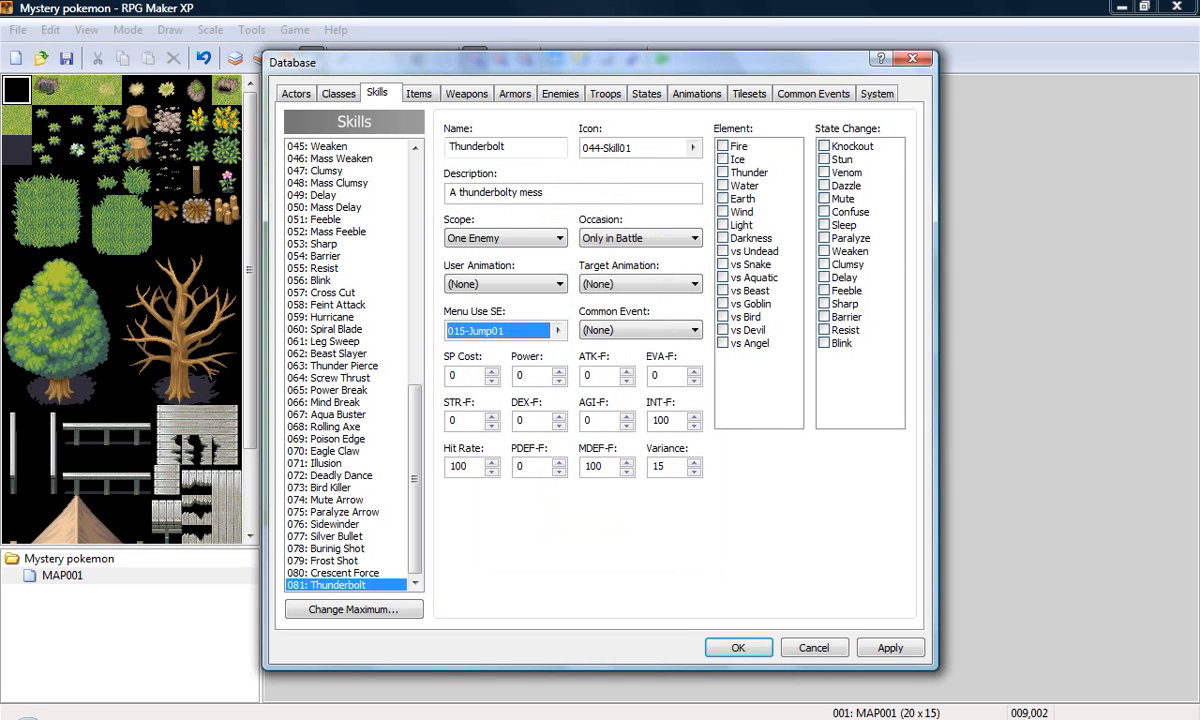
Set Thunderbolt's SP cost to 10 and its power to 100.
click(460, 376)
key(BackSpace)
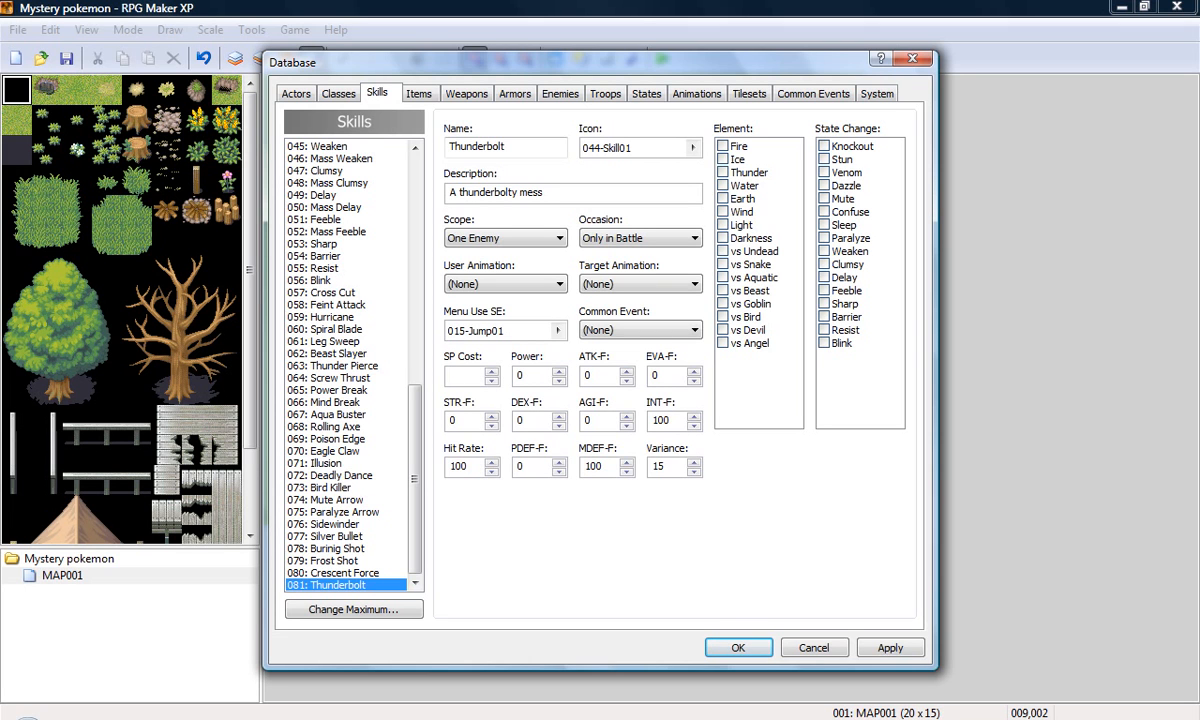
text(10)
click(519, 375)
key(BackSpace)
text(100)
Raise the maximum number of items in the database to 33 and name the empty item 033 Berry.
click(419, 93)
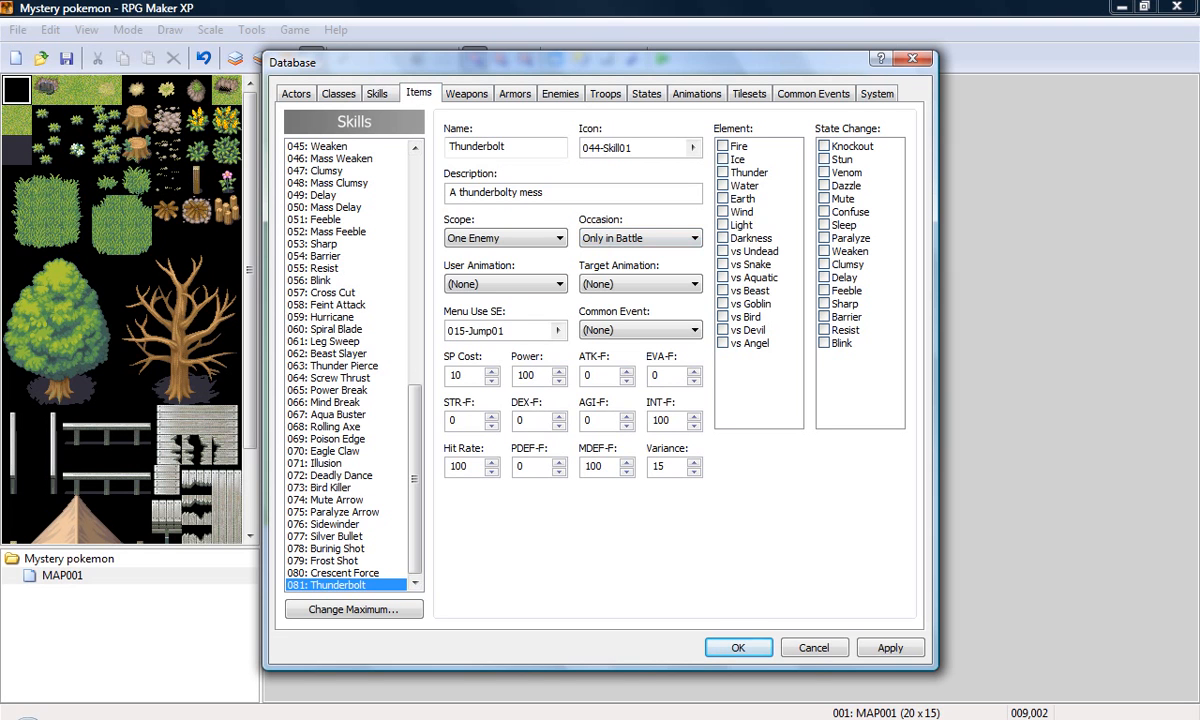
click(354, 609)
click(332, 615)
click(390, 605)
click(310, 536)
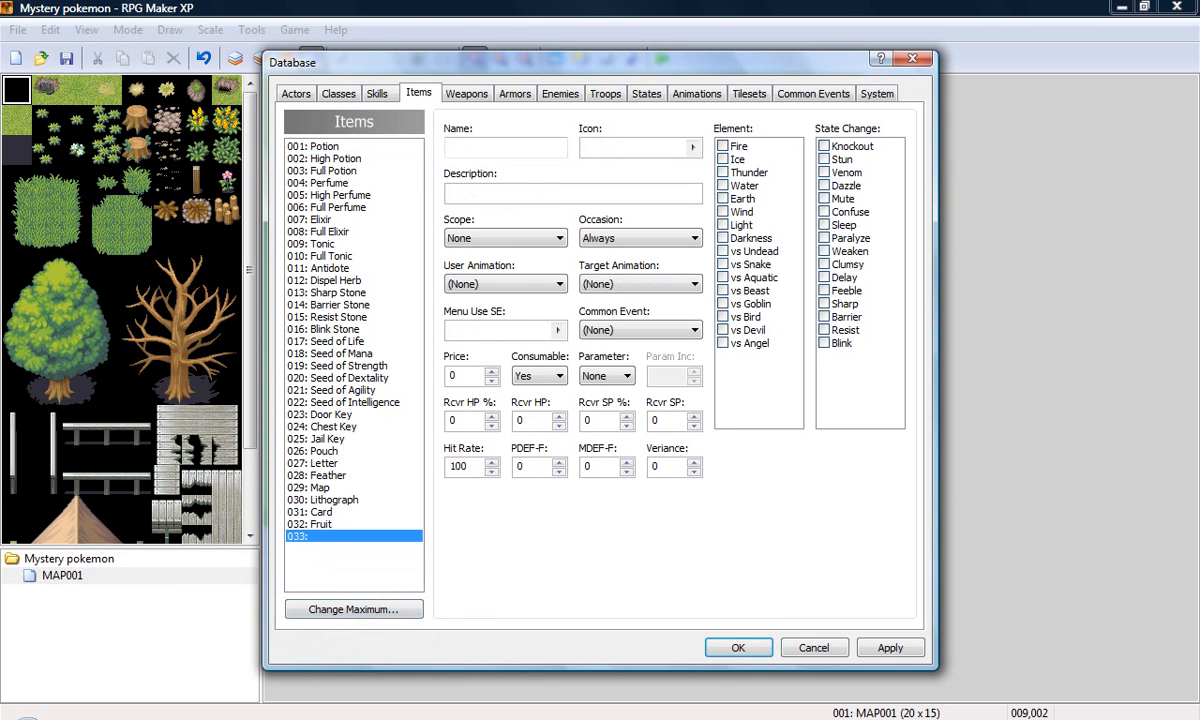
click(505, 147)
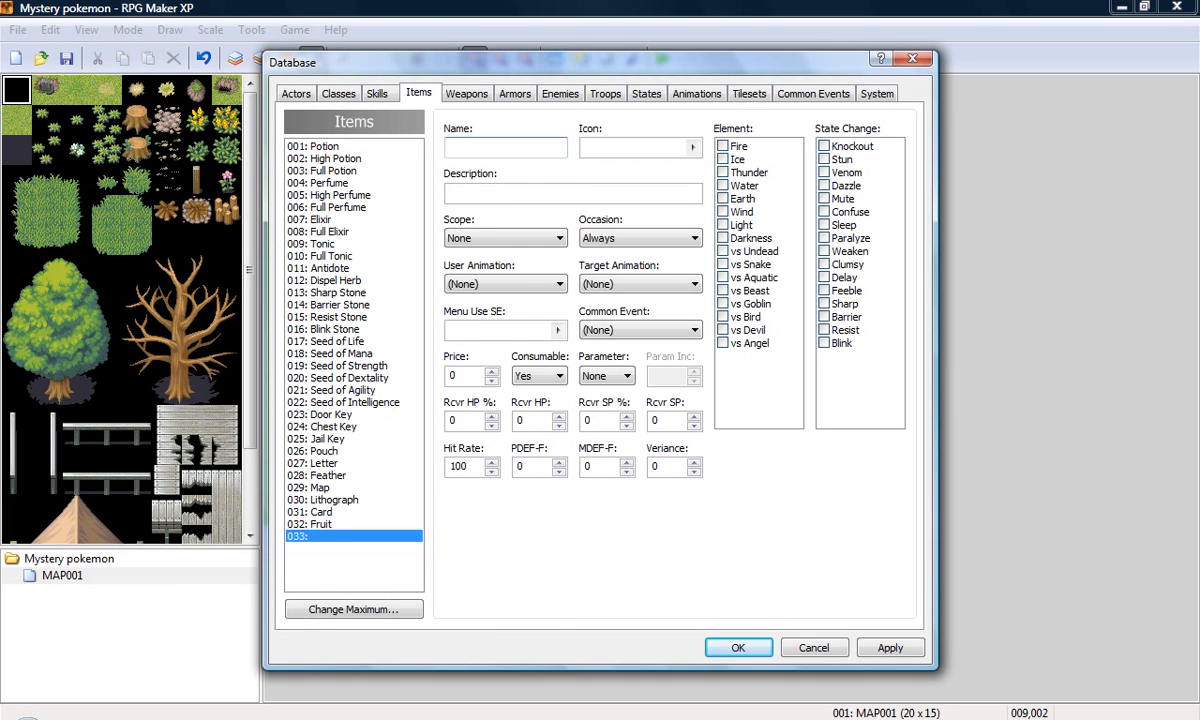
text(Berry)
Compare several item icons and assign 041-Item10 as the icon of the Berry item.
click(648, 147)
scroll(410, 350, down, 6)
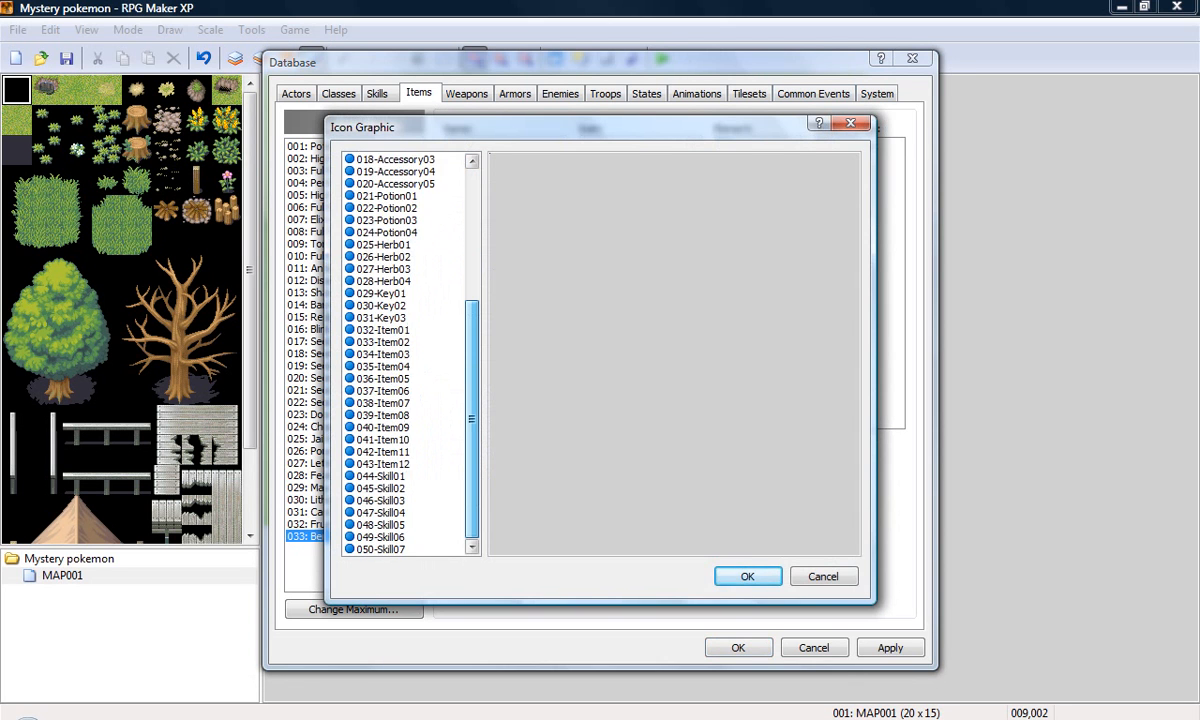
click(383, 464)
click(383, 452)
click(383, 440)
click(383, 428)
click(383, 440)
click(748, 576)
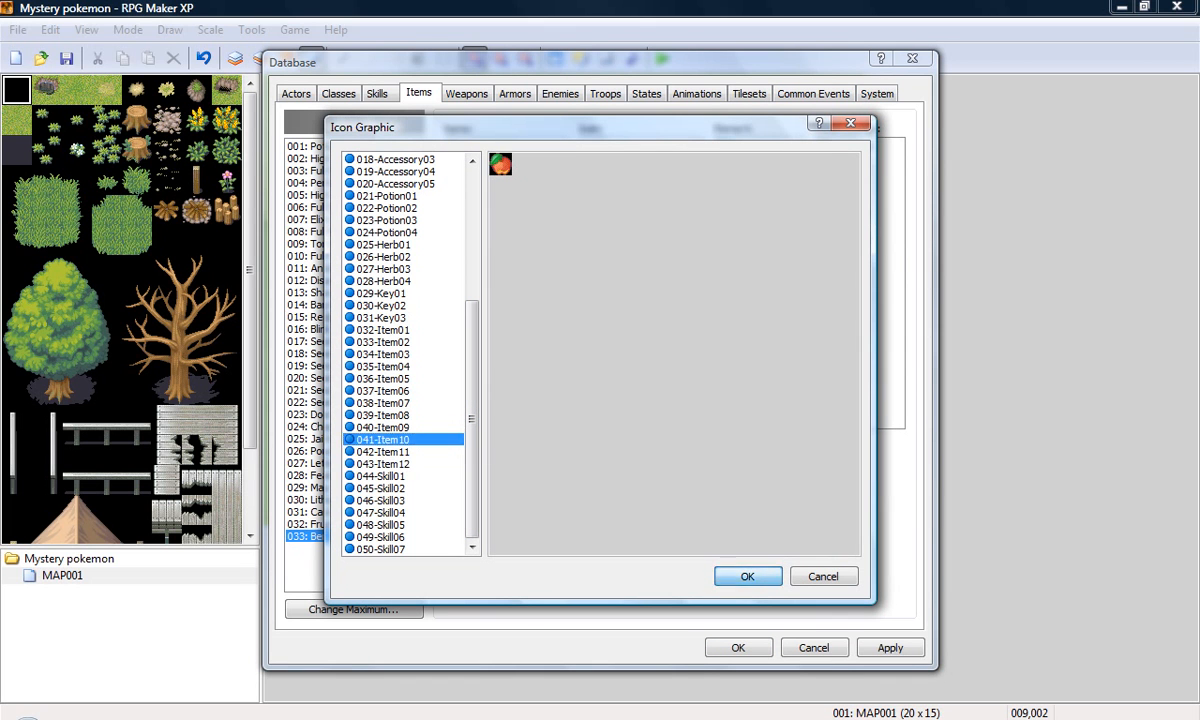
Describe the Berry item as "Heales the user" and set its price to 100.
click(470, 193)
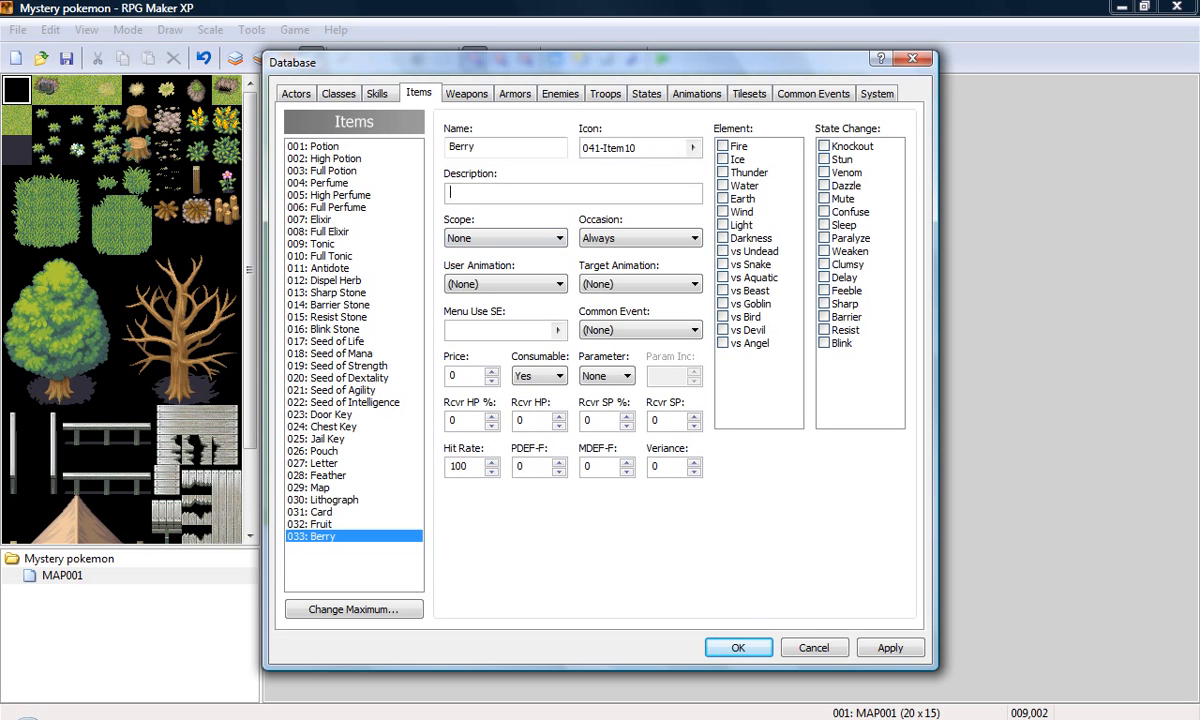
text(Heales the user.)
key(BackSpace)
click(376, 93)
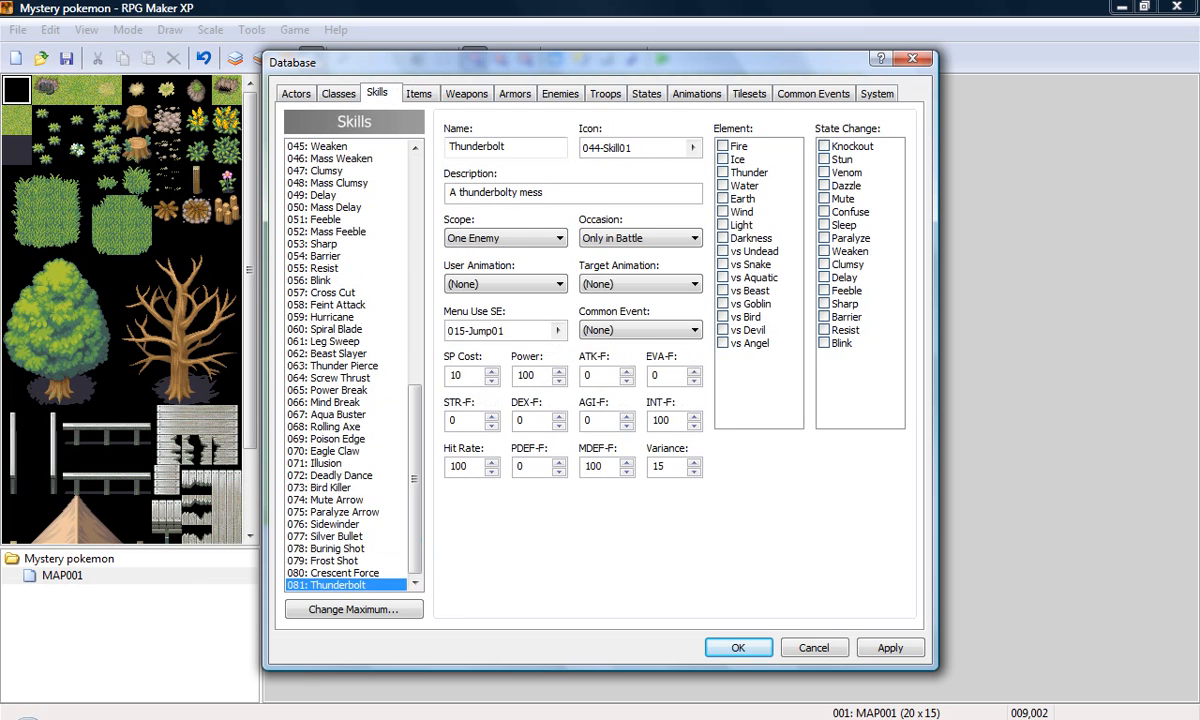
click(419, 93)
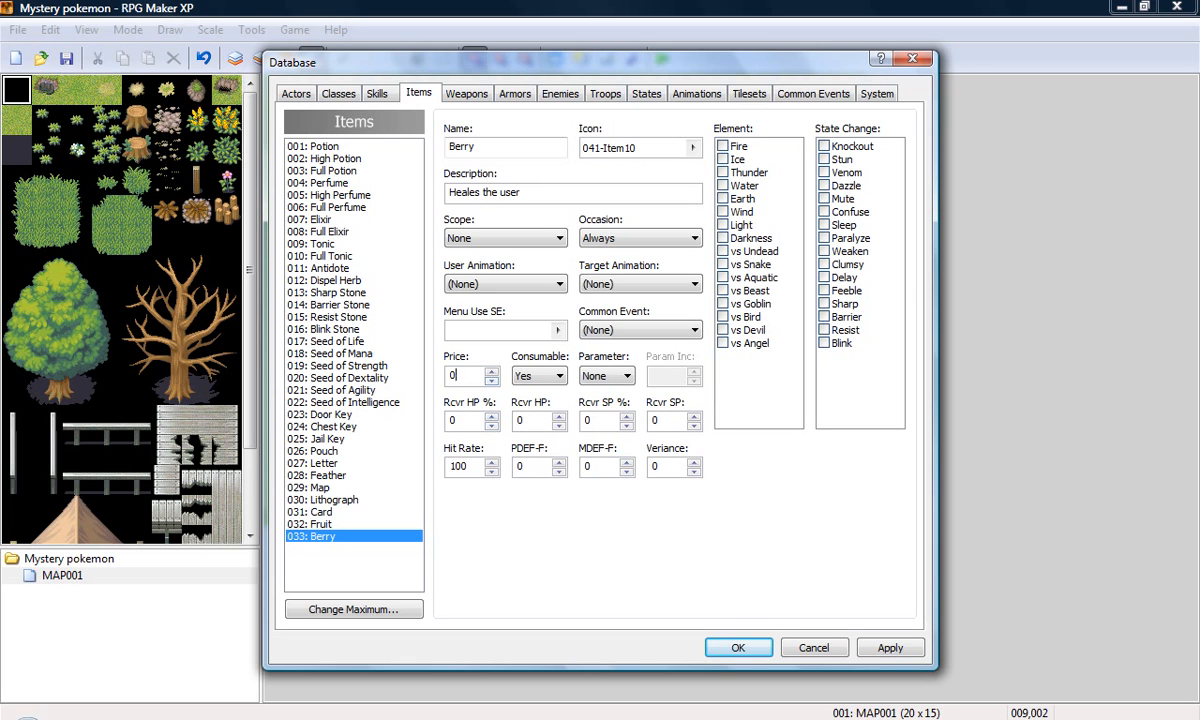
text(100)
click(606, 375)
click(606, 375)
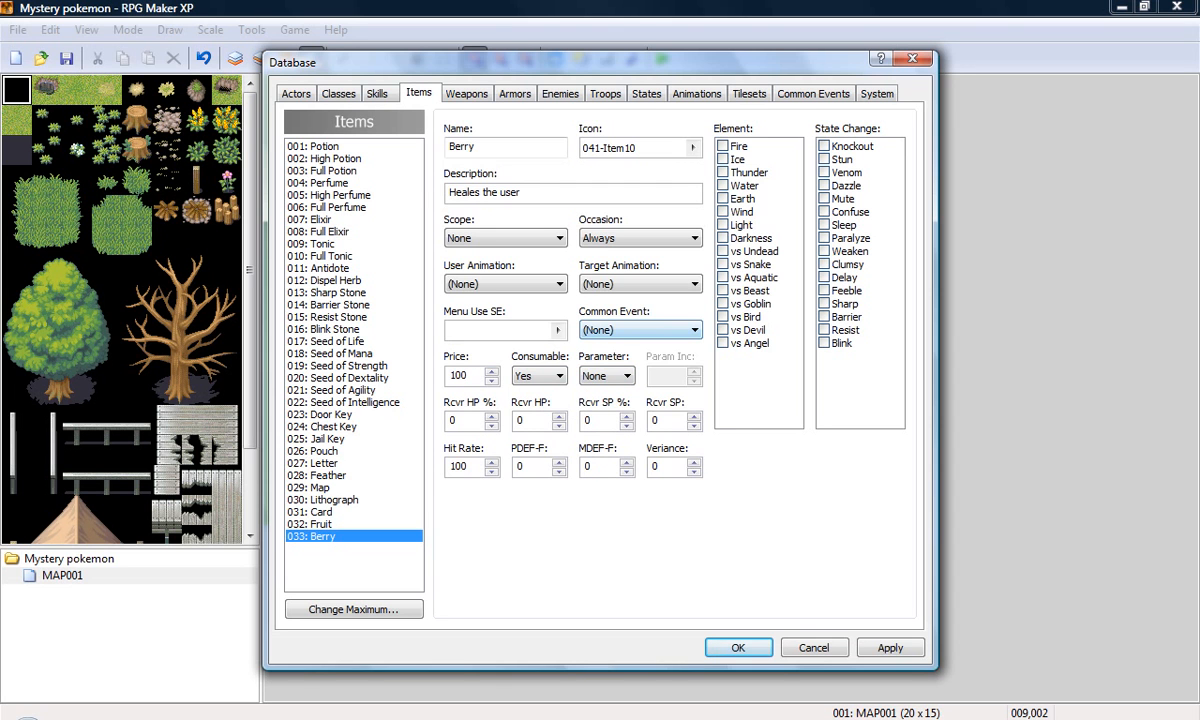
Preview several system and teleport sound effects and assign 004-System04 as Berry's menu-use sound.
click(558, 330)
click(545, 318)
click(545, 391)
click(540, 464)
click(545, 415)
click(675, 199)
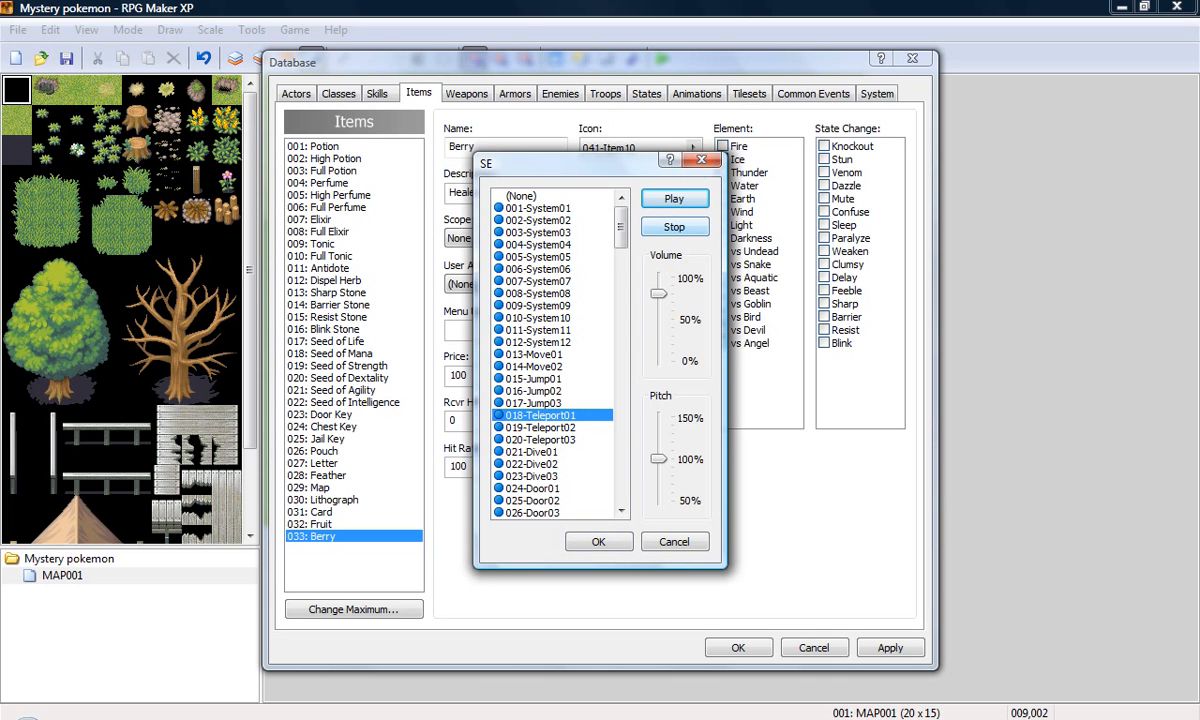
click(540, 269)
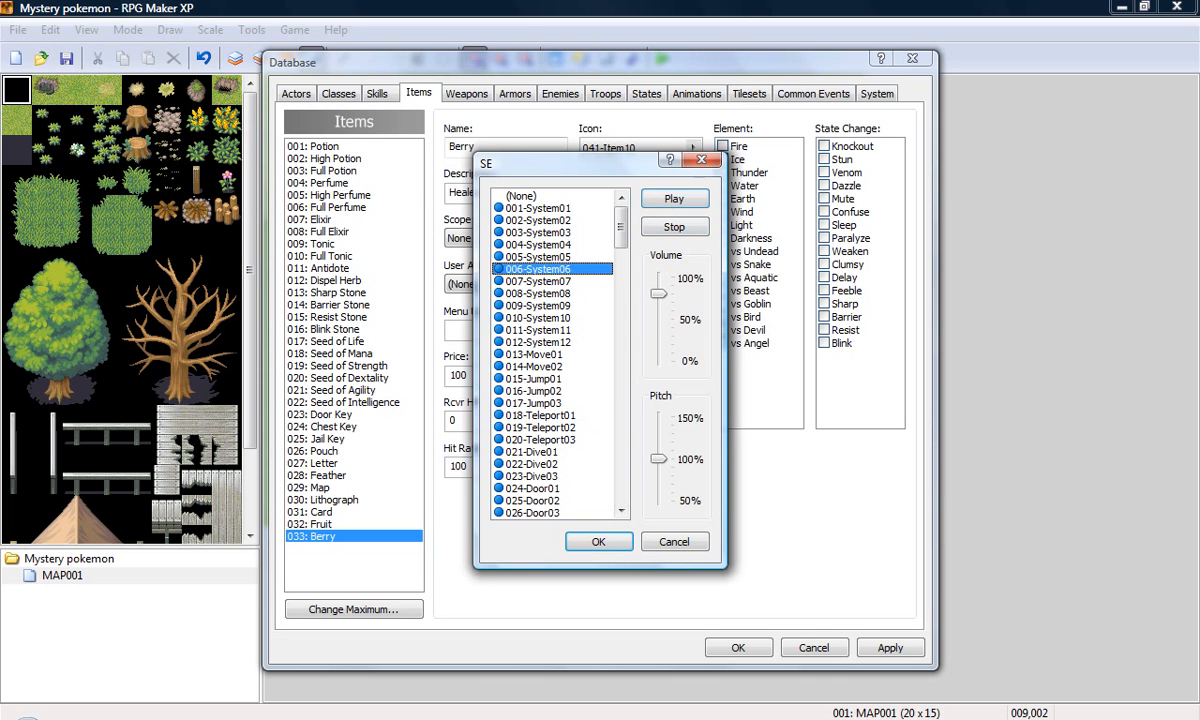
click(540, 208)
click(675, 199)
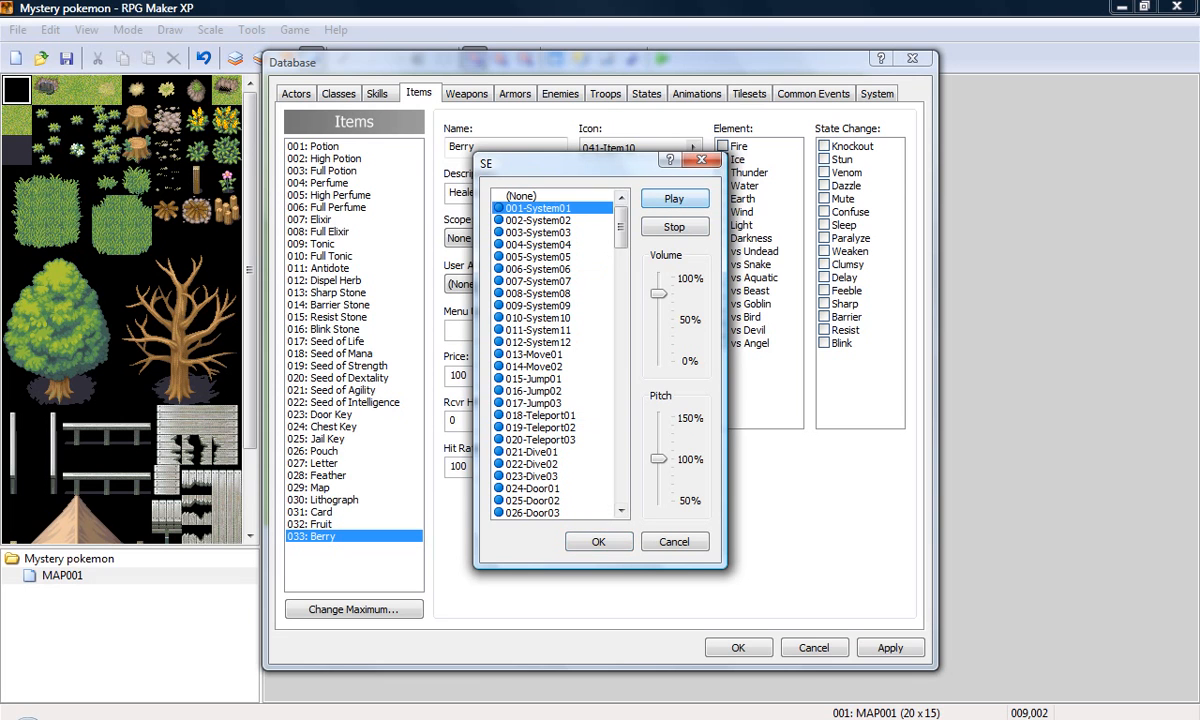
click(540, 220)
click(675, 199)
click(540, 232)
click(675, 199)
click(540, 257)
click(675, 199)
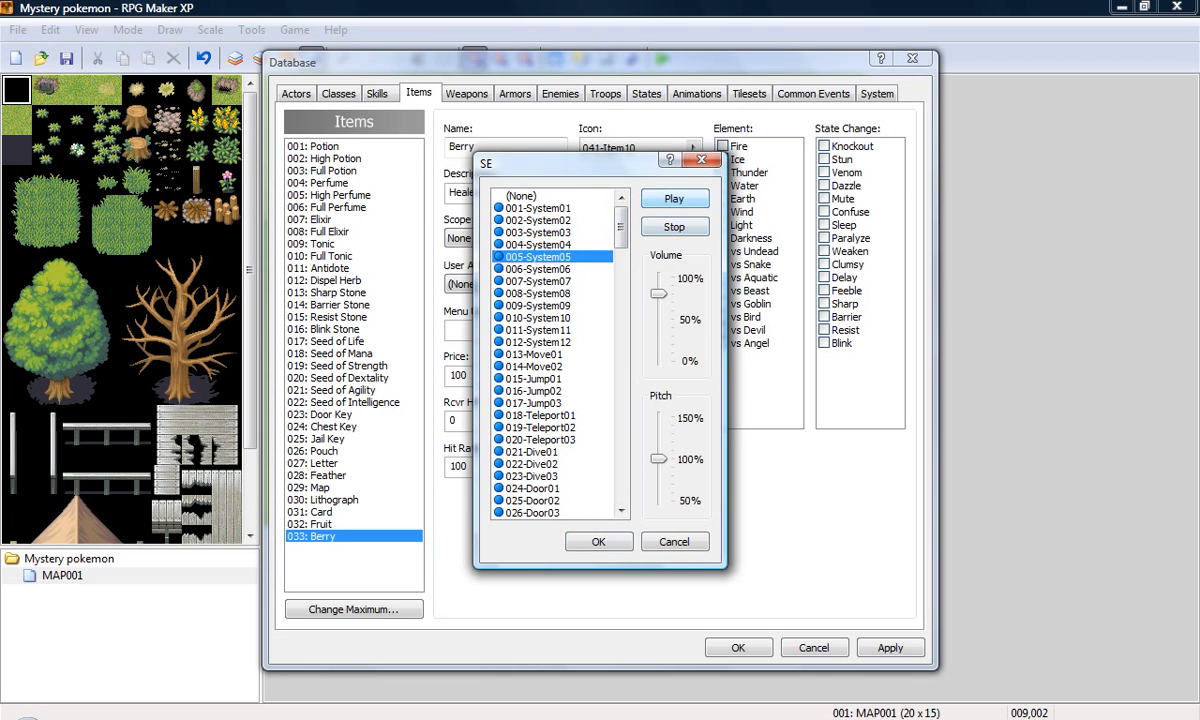
click(540, 245)
click(675, 199)
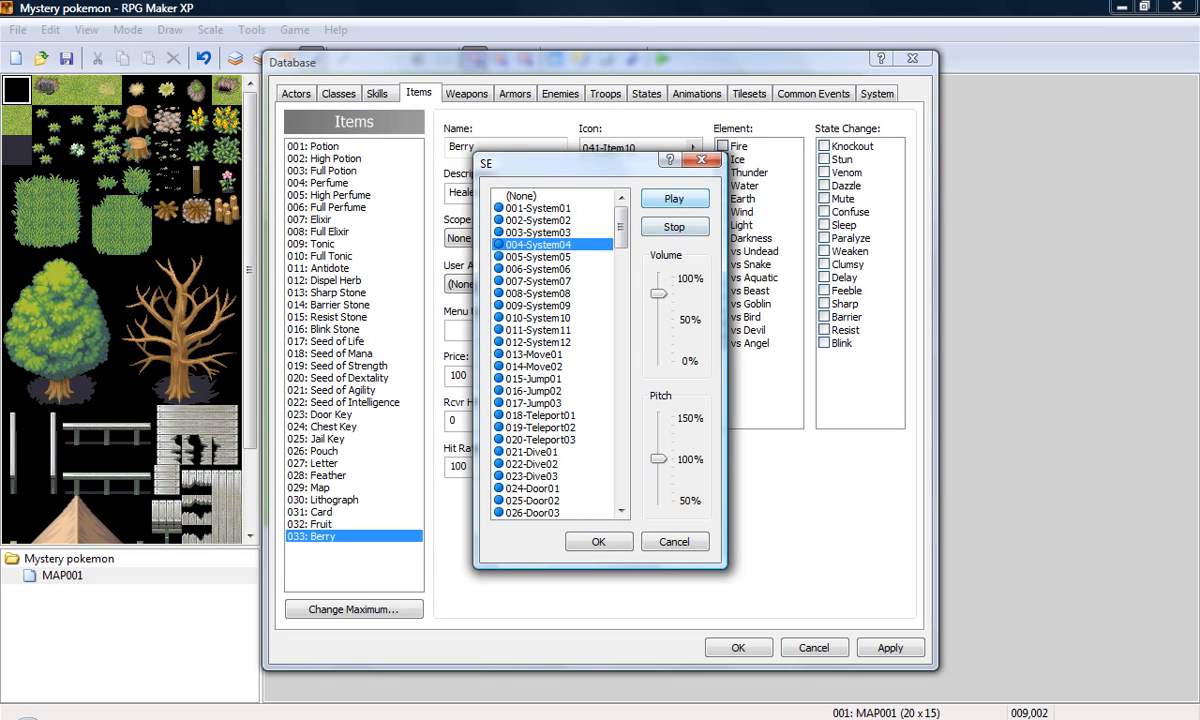
click(598, 542)
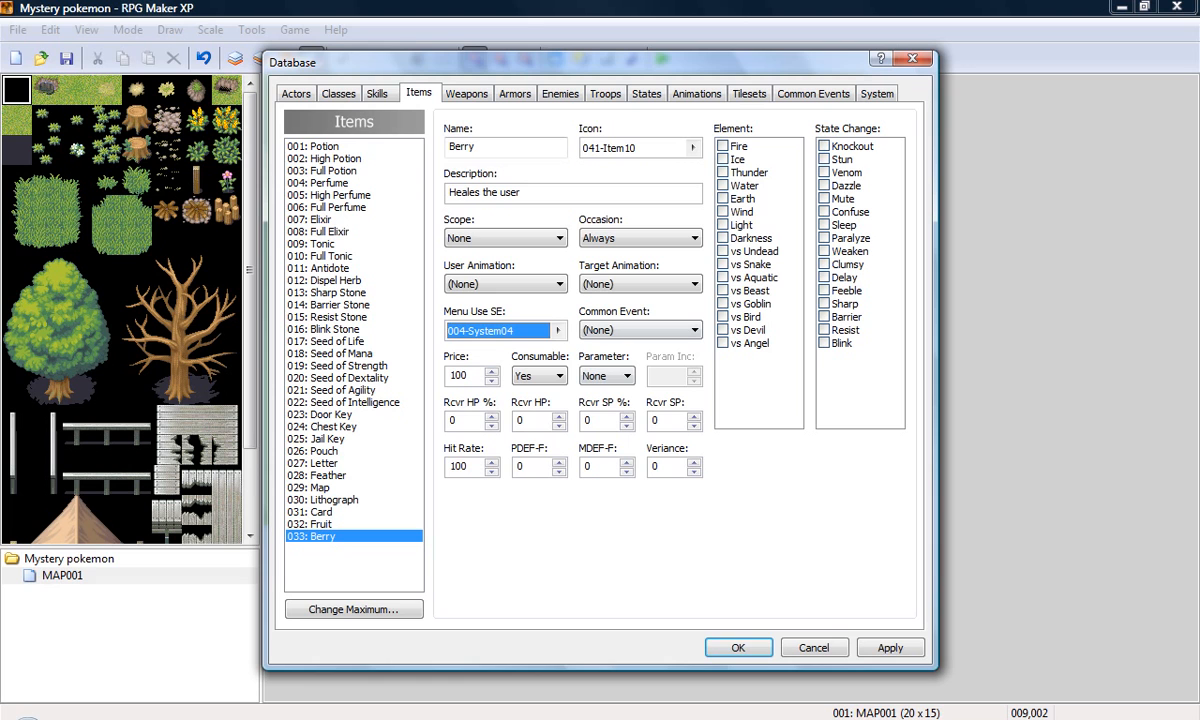
Set the Berry item's HP recovery to 50 percent and its SP recovery to 20 percent.
double_click(456, 421)
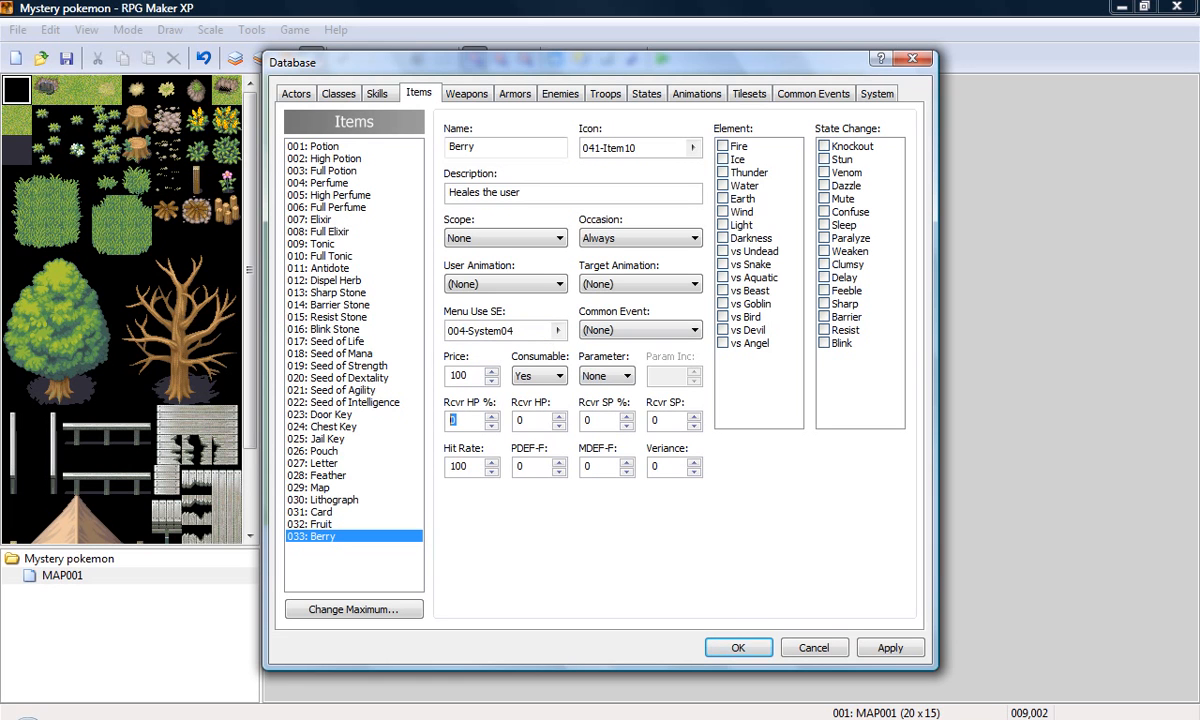
key(BackSpace)
text(100)
key(BackSpace)
key(BackSpace)
key(BackSpace)
text(50)
double_click(588, 421)
key(BackSpace)
text(20)
Raise the maximum number of enemies to 33 and name the new enemy Random thing.
click(466, 93)
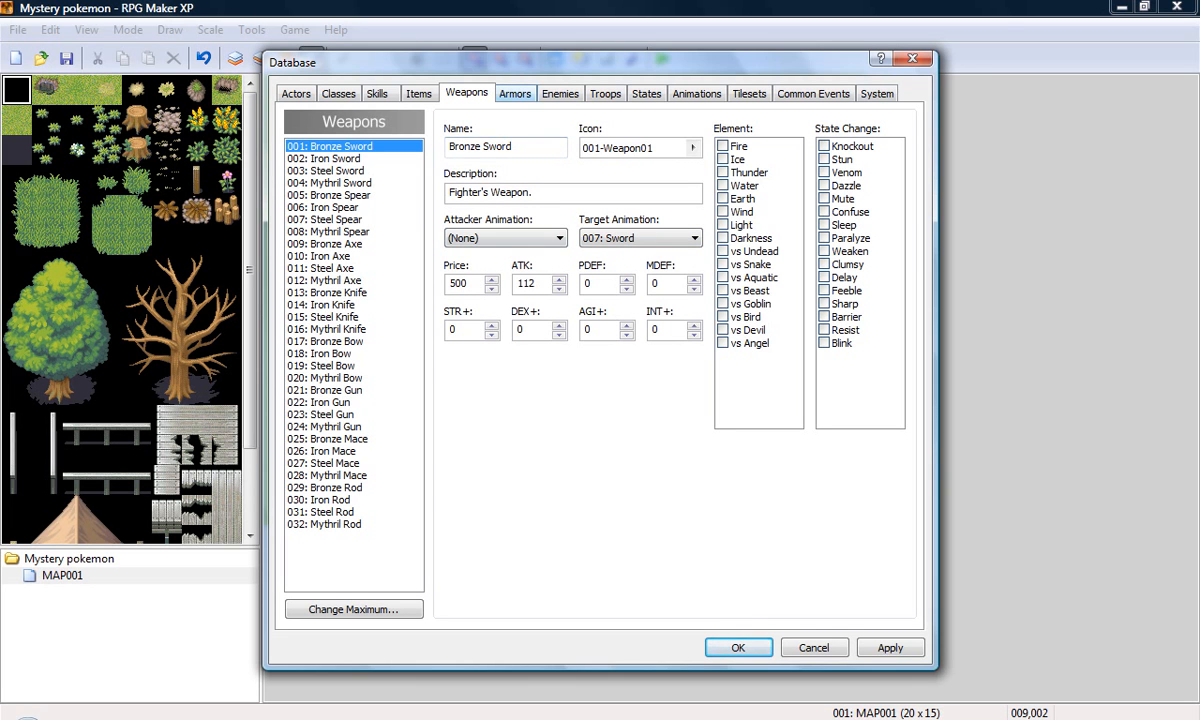
click(515, 93)
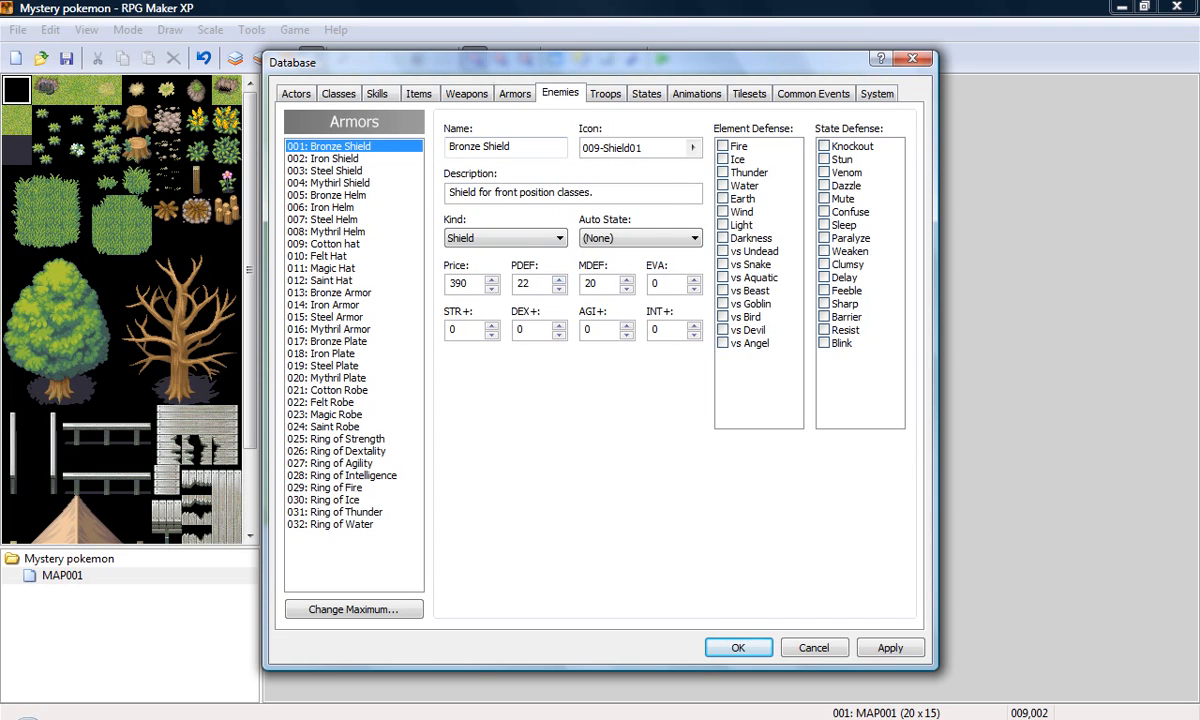
click(560, 93)
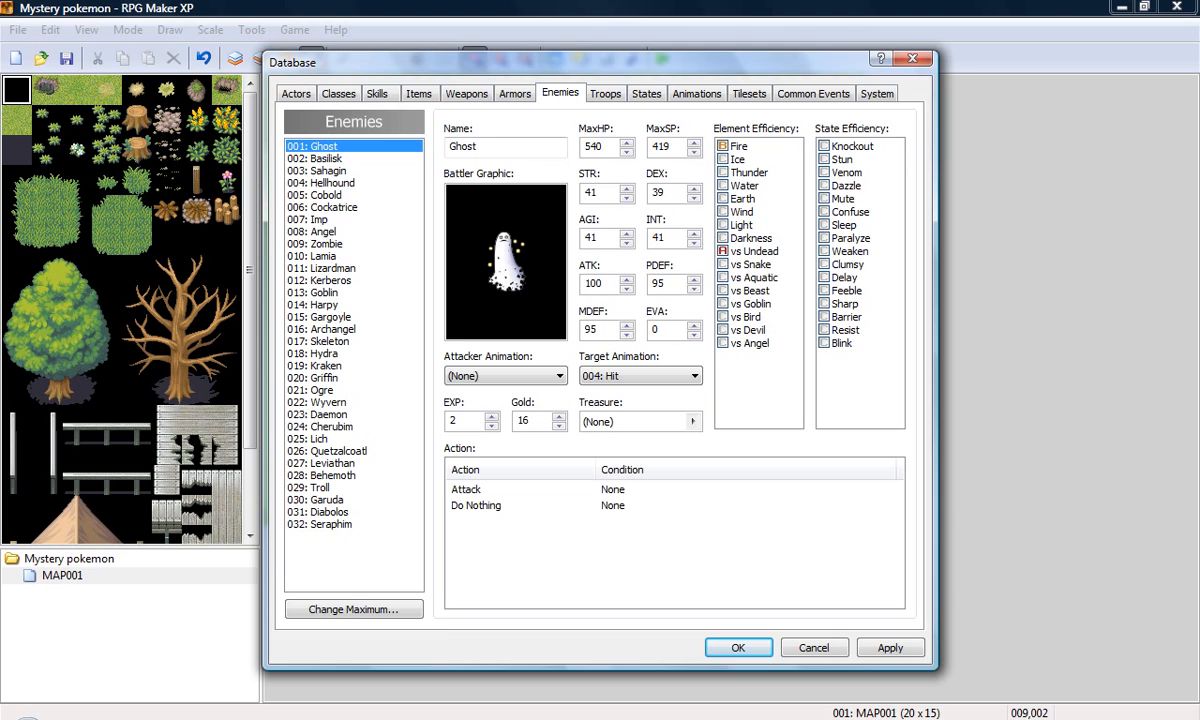
click(354, 609)
text(33)
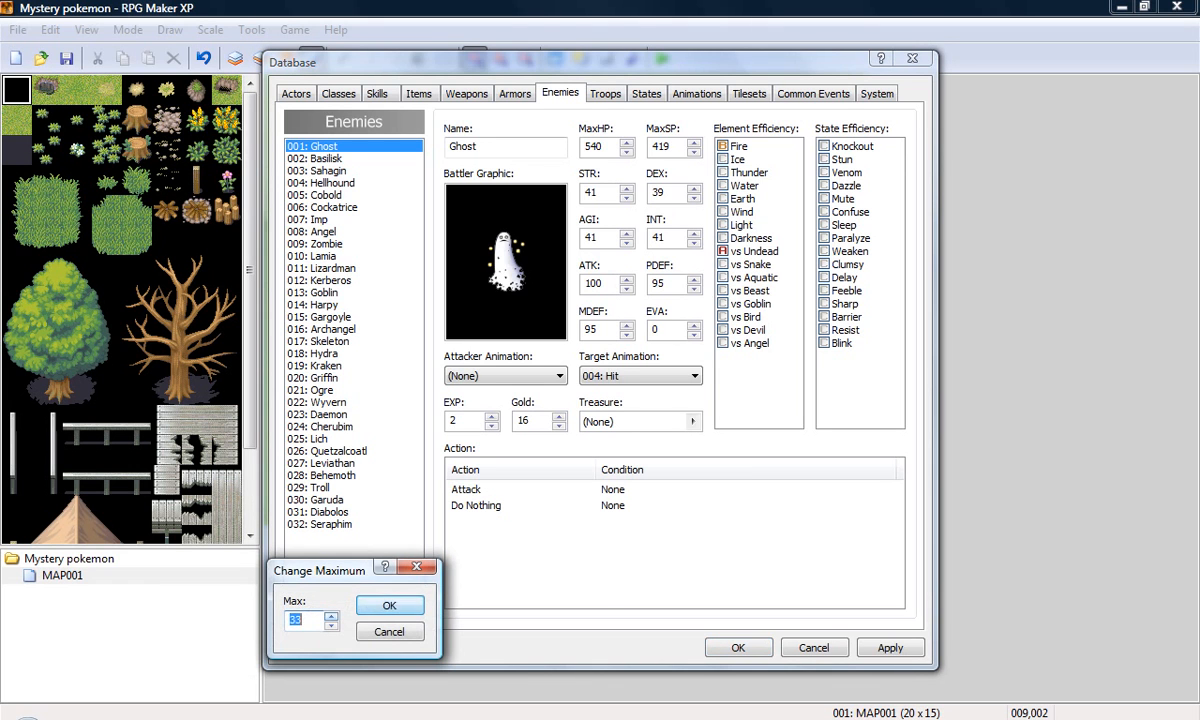
key(Return)
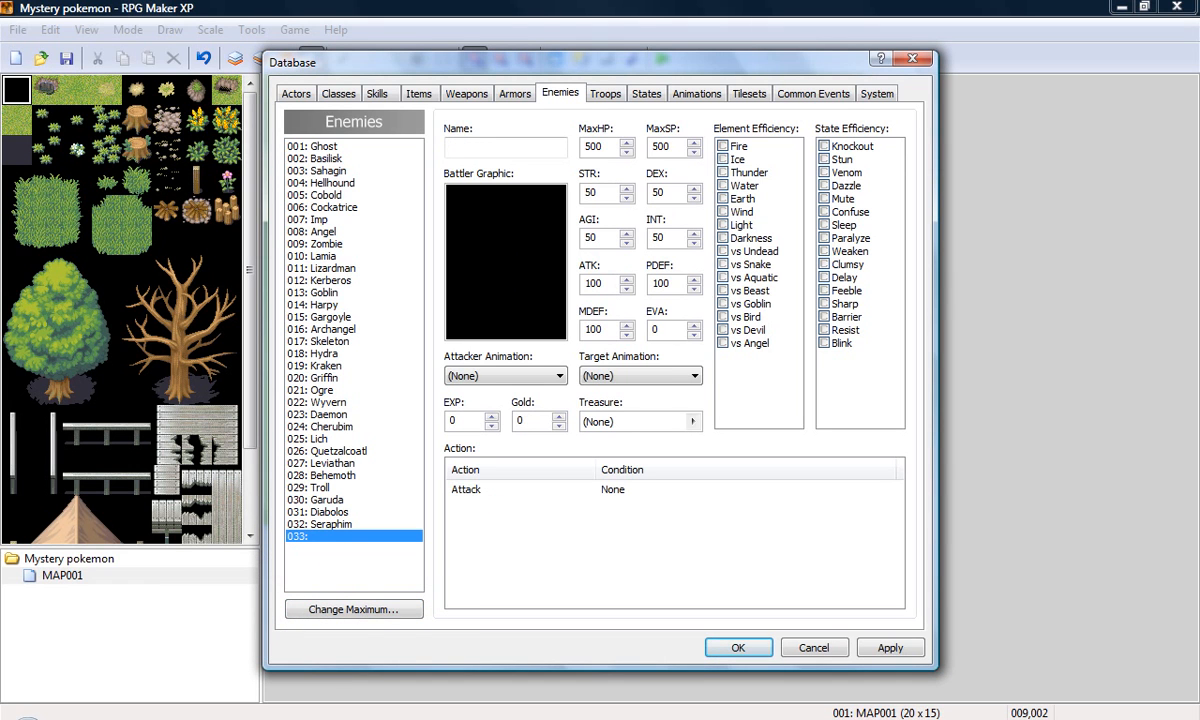
click(505, 147)
text(Random )
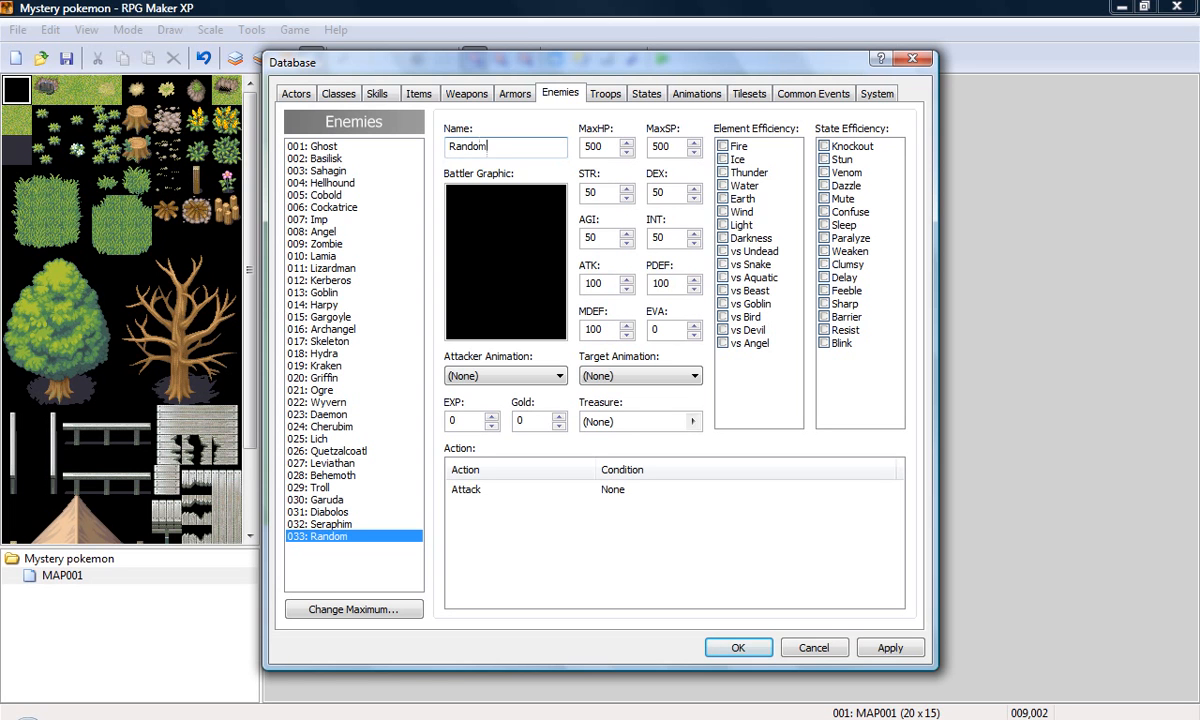
text(thing)
Browse the battler graphics and give the Random thing enemy the 070-Goblin04 graphic with a shifted hue.
double_click(505, 262)
key(Down)
key(Down)
key(Down)
key(Down)
key(Down)
key(Down)
key(Down)
key(Down)
key(Down)
key(Down)
key(Down)
key(Down)
key(Down)
key(Down)
key(Down)
key(Down)
key(Down)
key(Down)
key(Down)
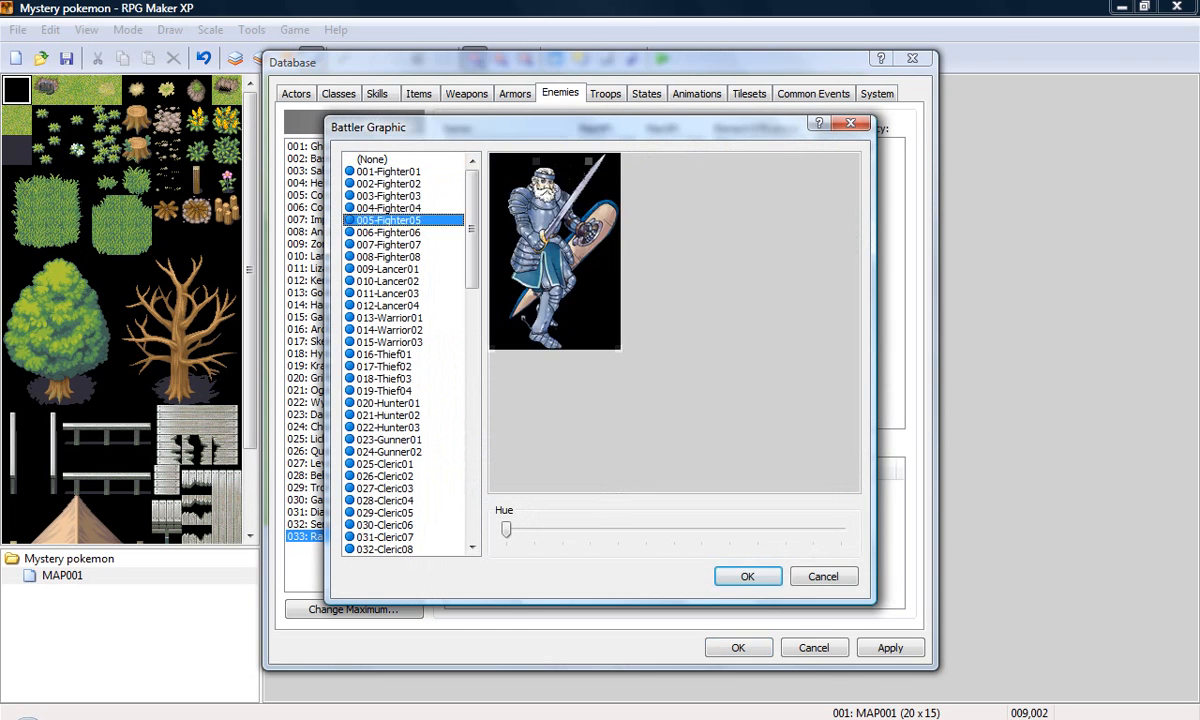
key(Down)
key(Down)
key(Down)
key(Down)
key(Down)
key(Down)
key(Down)
key(Down)
key(Down)
key(Down)
key(Down)
key(Down)
key(Down)
key(Down)
key(Down)
key(Down)
key(Down)
key(Down)
key(Down)
key(Down)
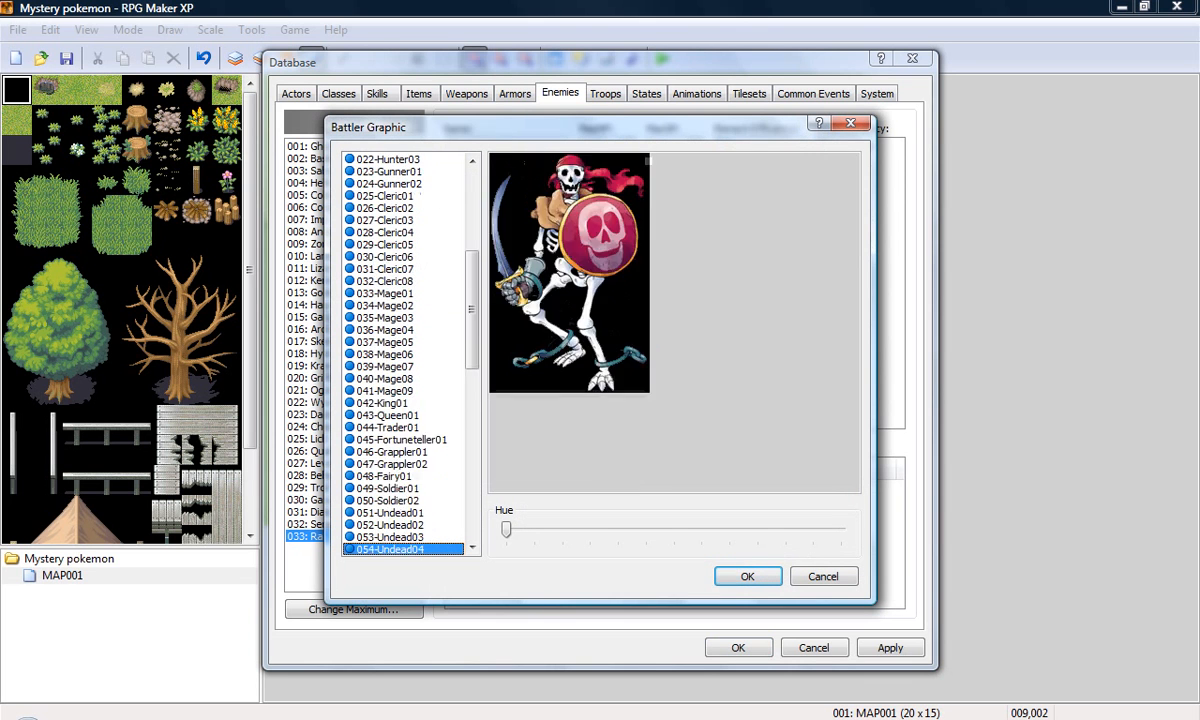
key(Down)
key(Down)
key(Down)
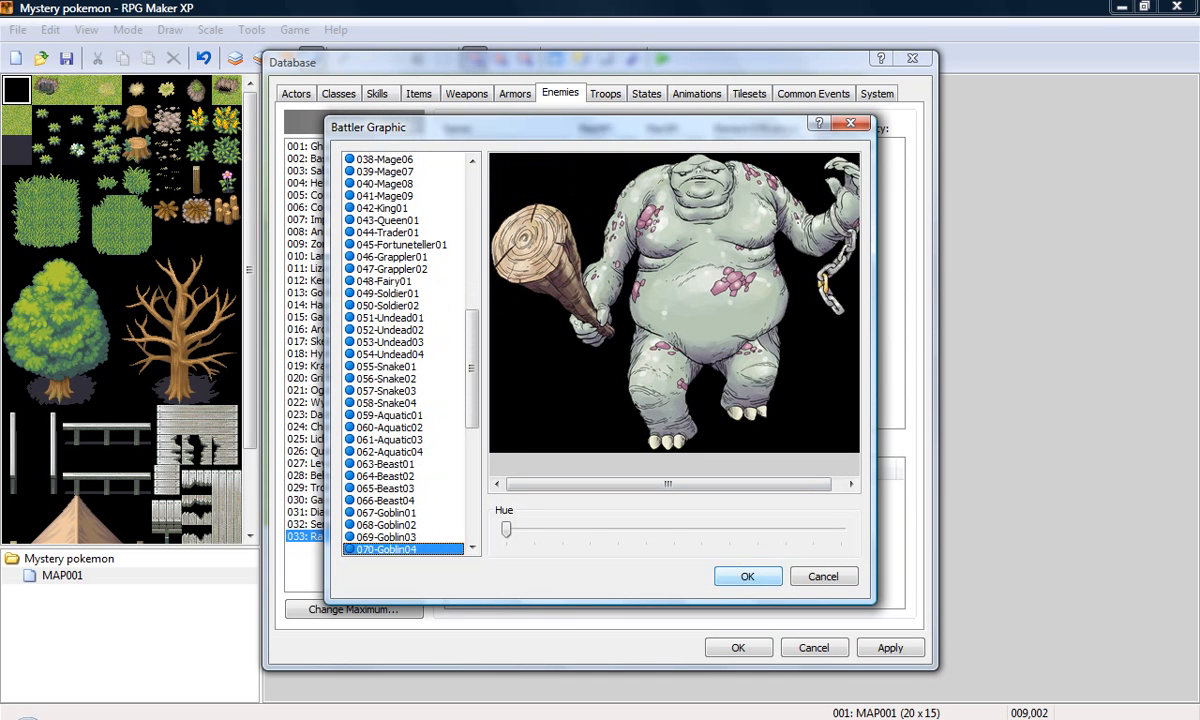
drag(506, 530, 655, 530)
click(747, 576)
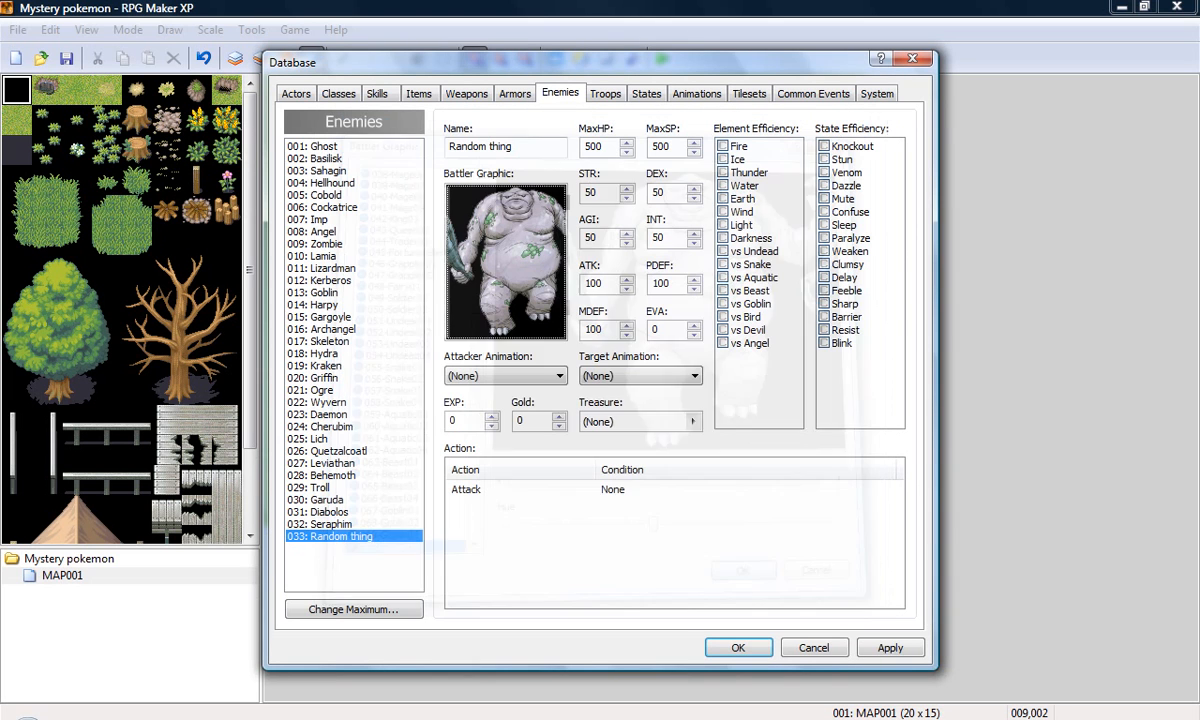
Set the Random thing enemy's EXP reward to 100 and its gold reward to 100.
drag(606, 147, 583, 147)
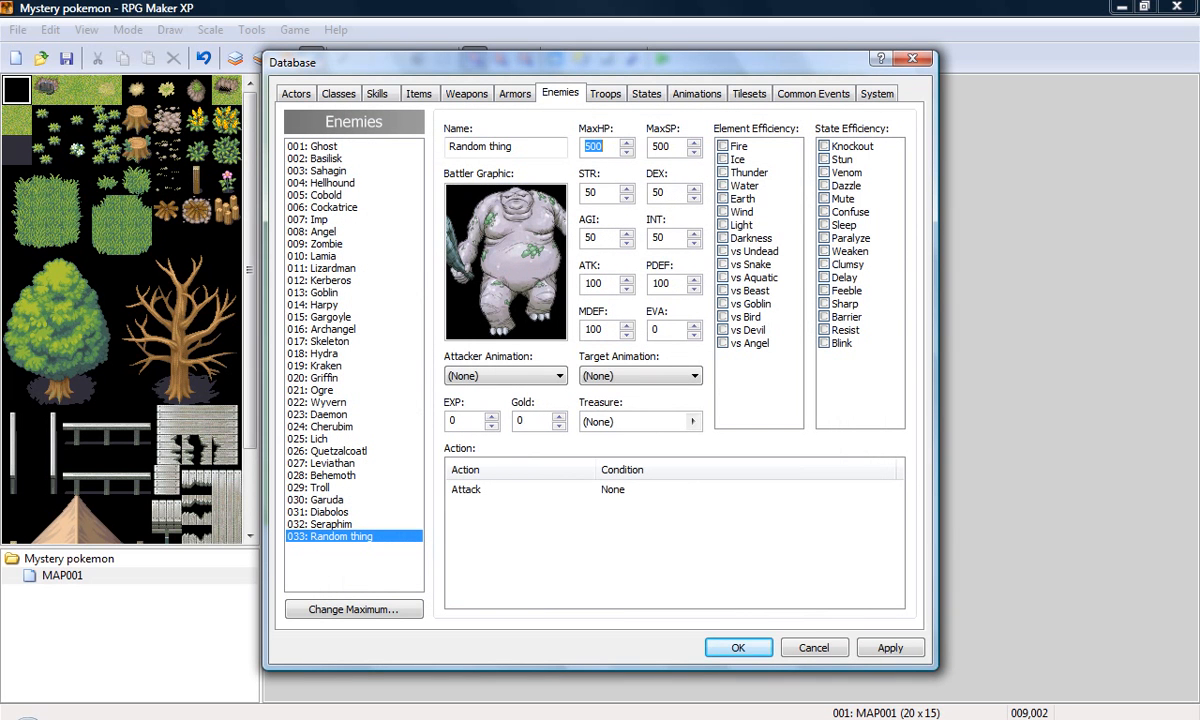
drag(461, 421, 451, 420)
text(100)
key(Tab)
text(100)
Add a second action to the Random thing enemy that uses the skill 001: Heal with a rating of 8.
click(500, 489)
click(500, 505)
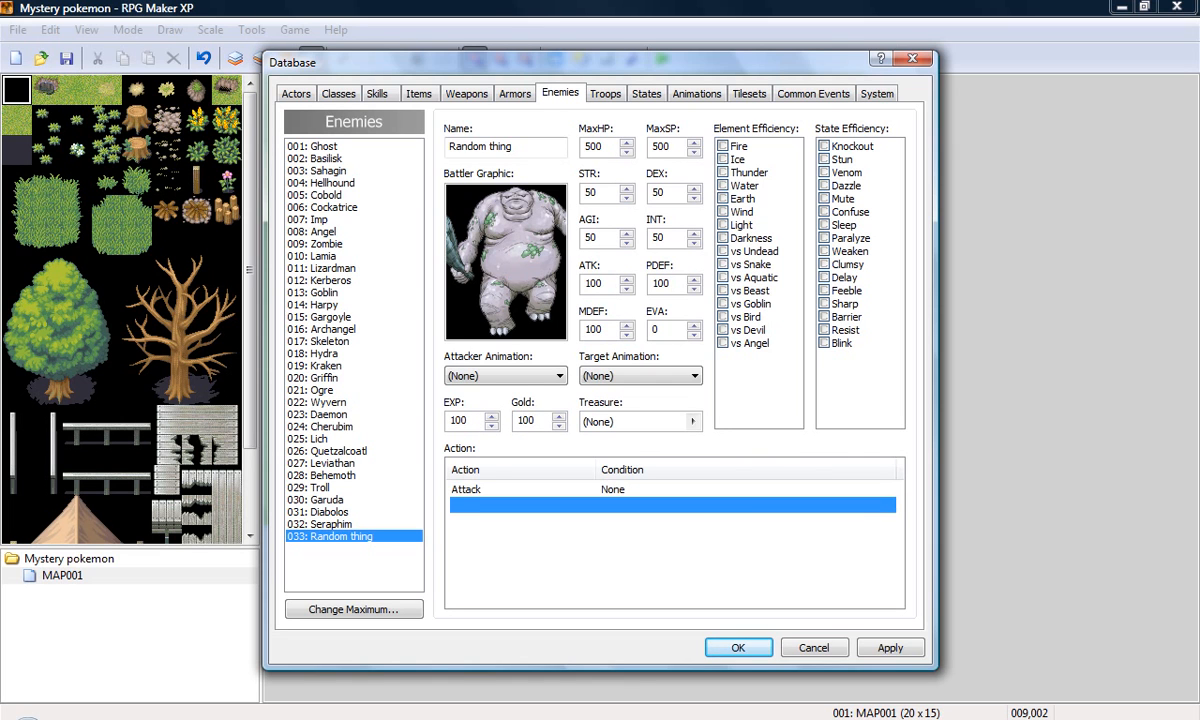
double_click(500, 505)
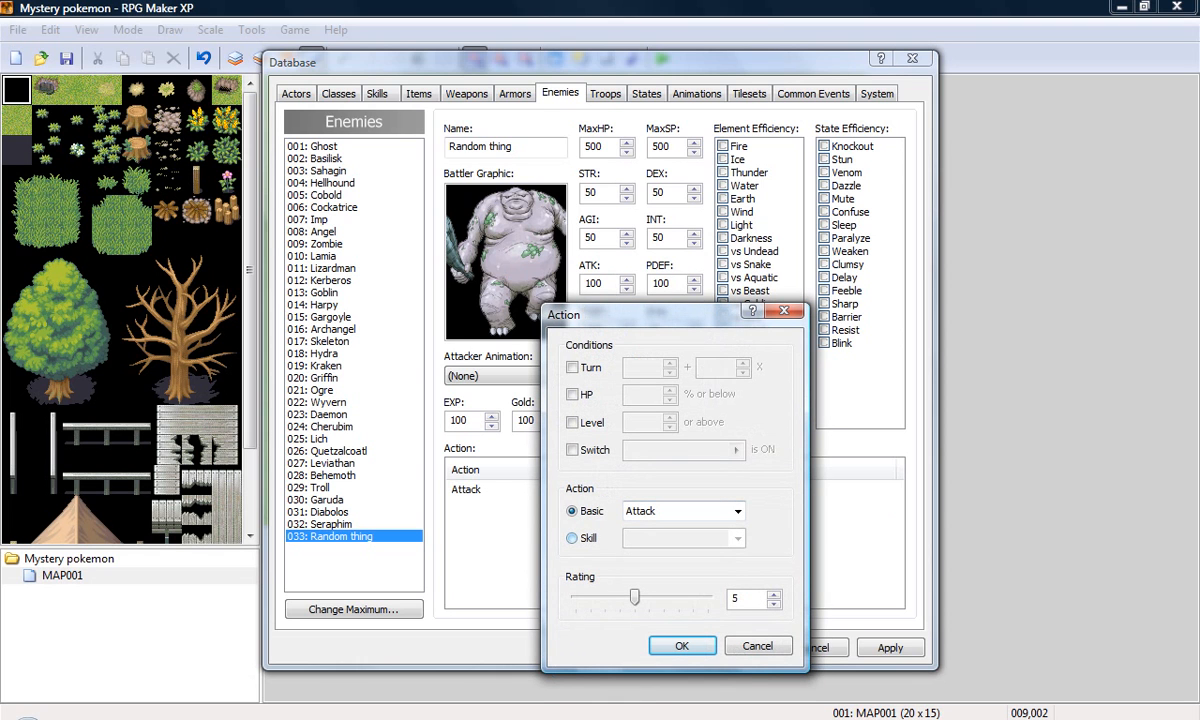
click(573, 538)
drag(635, 597, 679, 597)
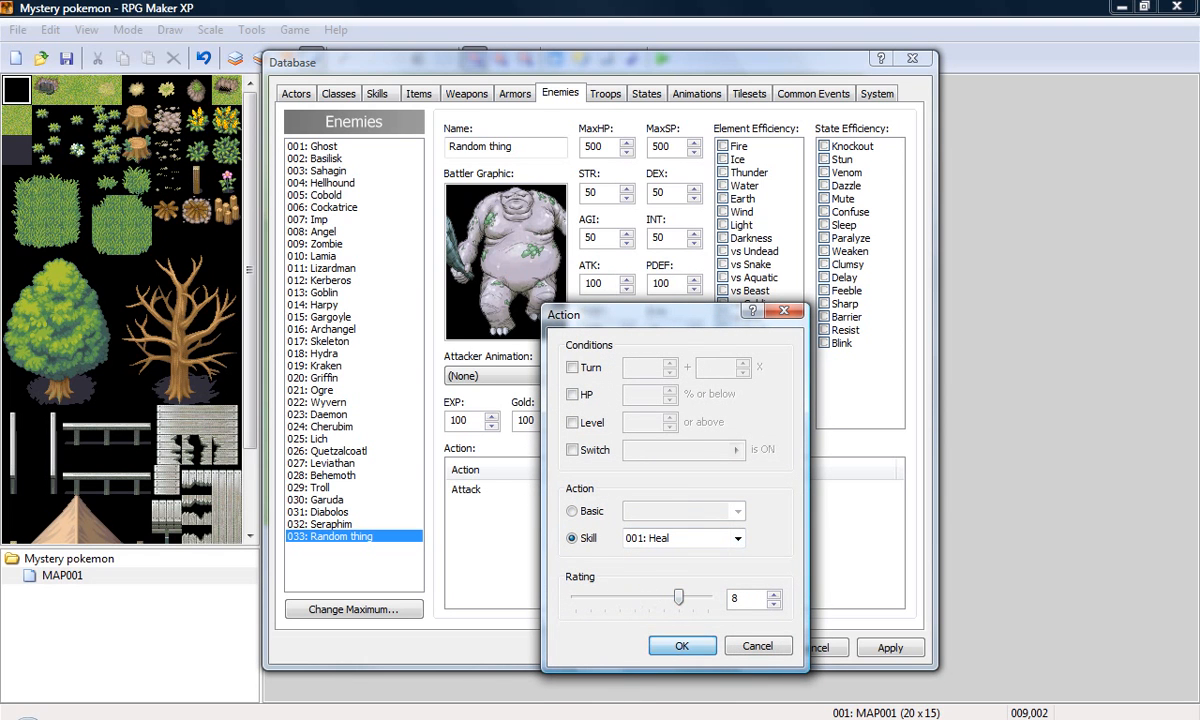
key(Return)
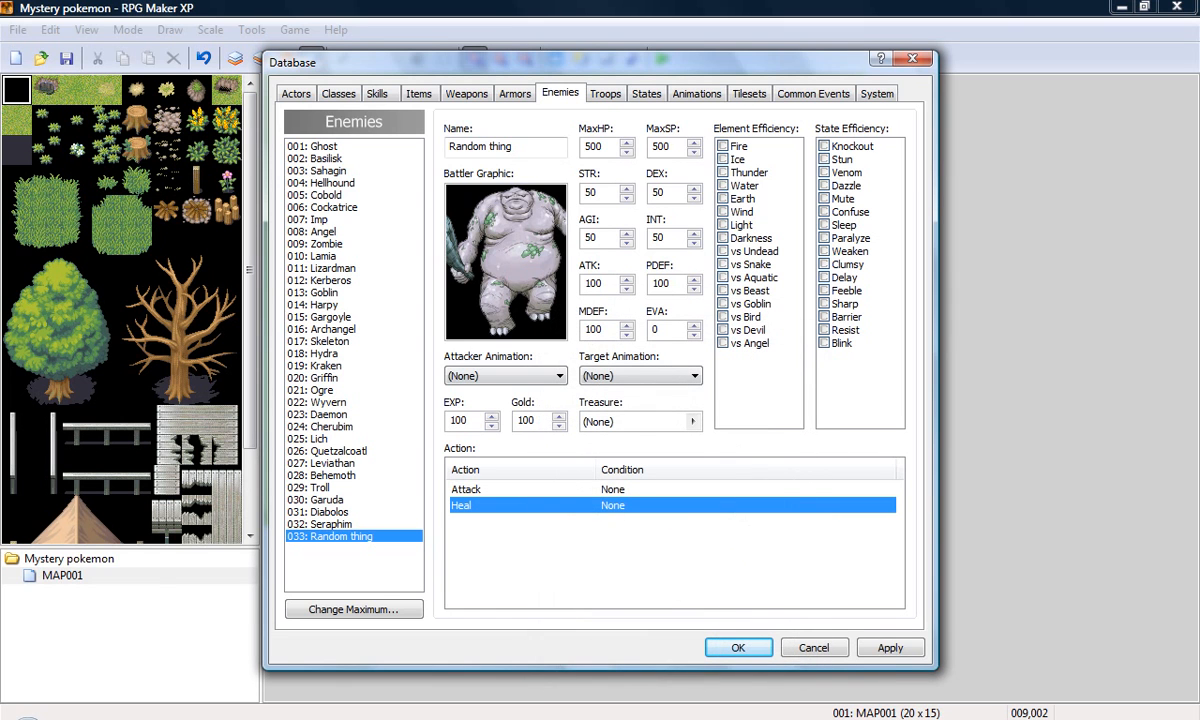
click(845, 199)
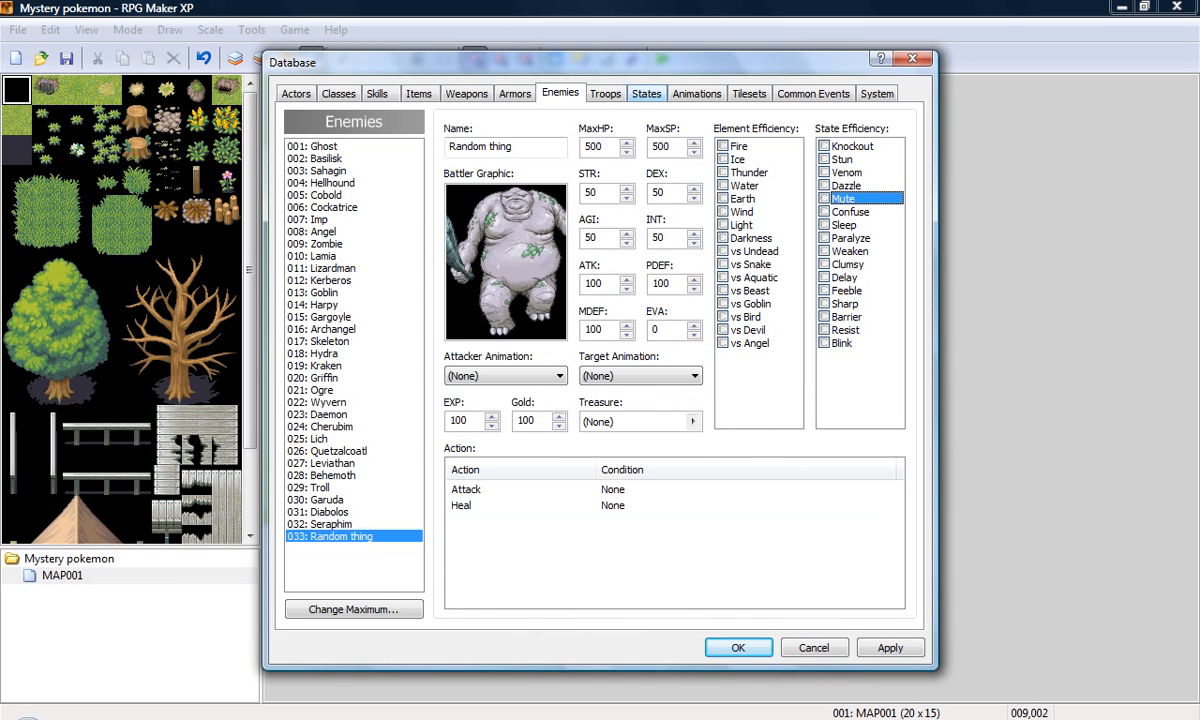
Raise the maximum number of troops to 33 and select the new blank troop.
click(605, 93)
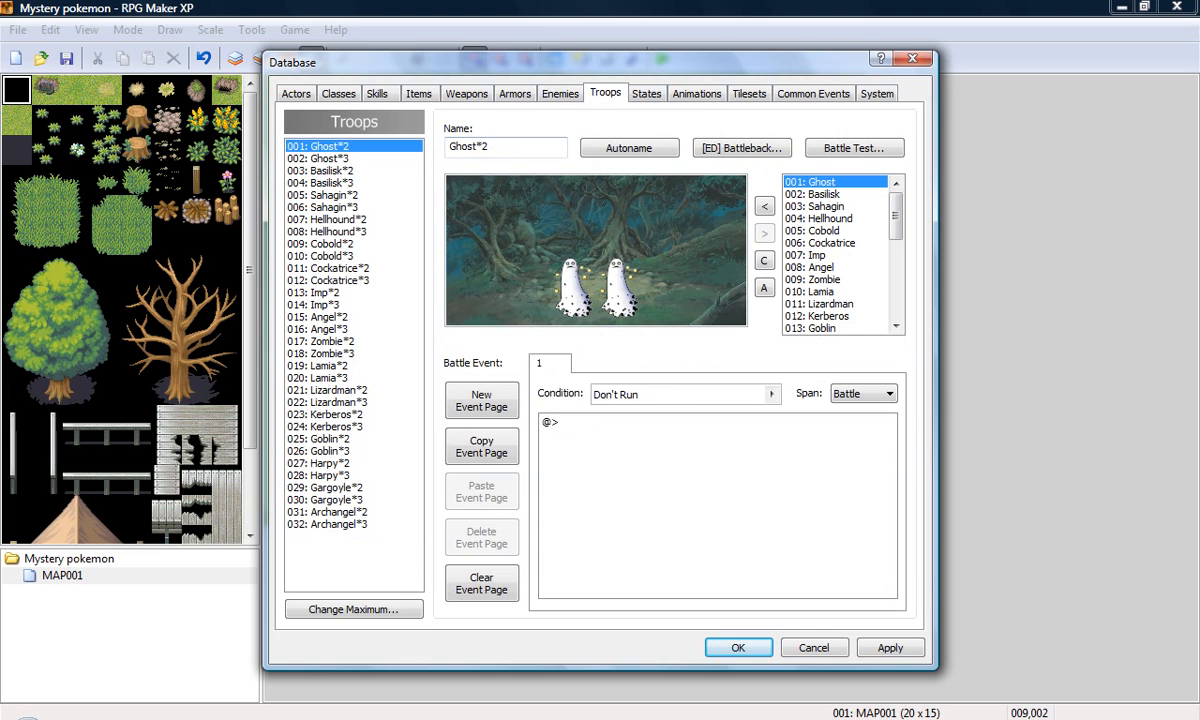
click(354, 609)
key(Up)
click(390, 605)
click(354, 536)
Add three Random thing enemies to the new troop and spread them across the battle background.
drag(896, 215, 896, 293)
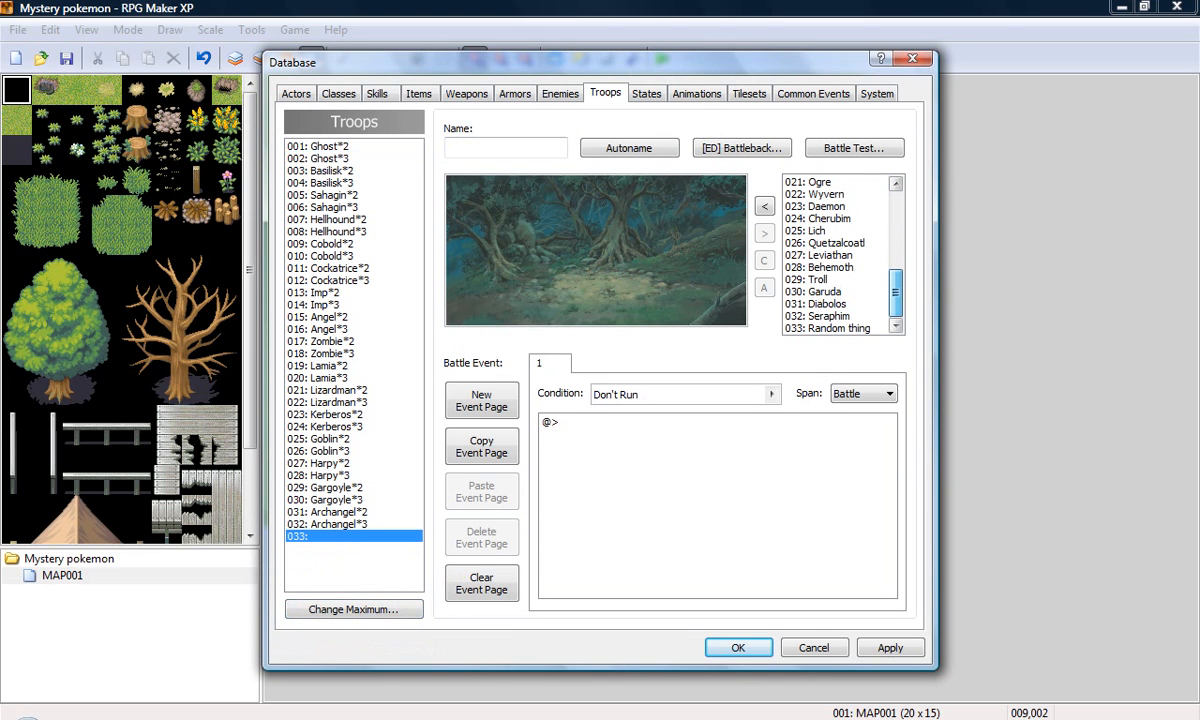
double_click(828, 328)
drag(625, 250, 674, 250)
double_click(828, 328)
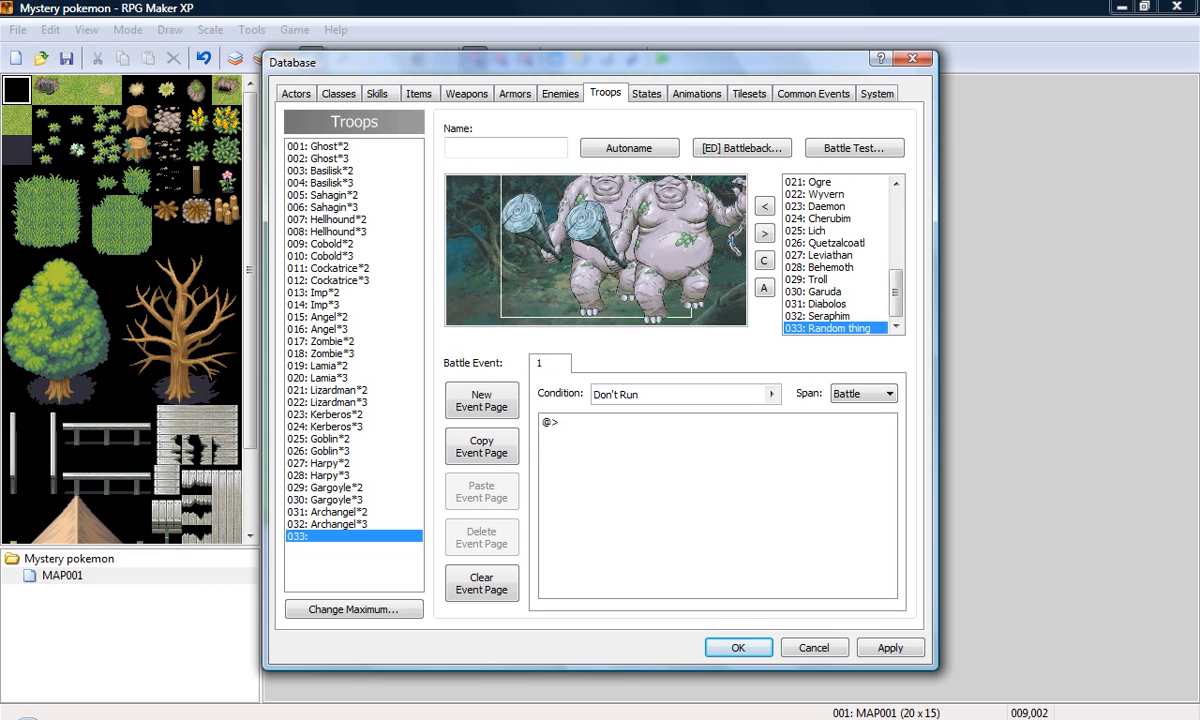
drag(596, 250, 498, 249)
double_click(828, 328)
drag(684, 245, 740, 245)
drag(614, 246, 618, 246)
drag(724, 248, 680, 248)
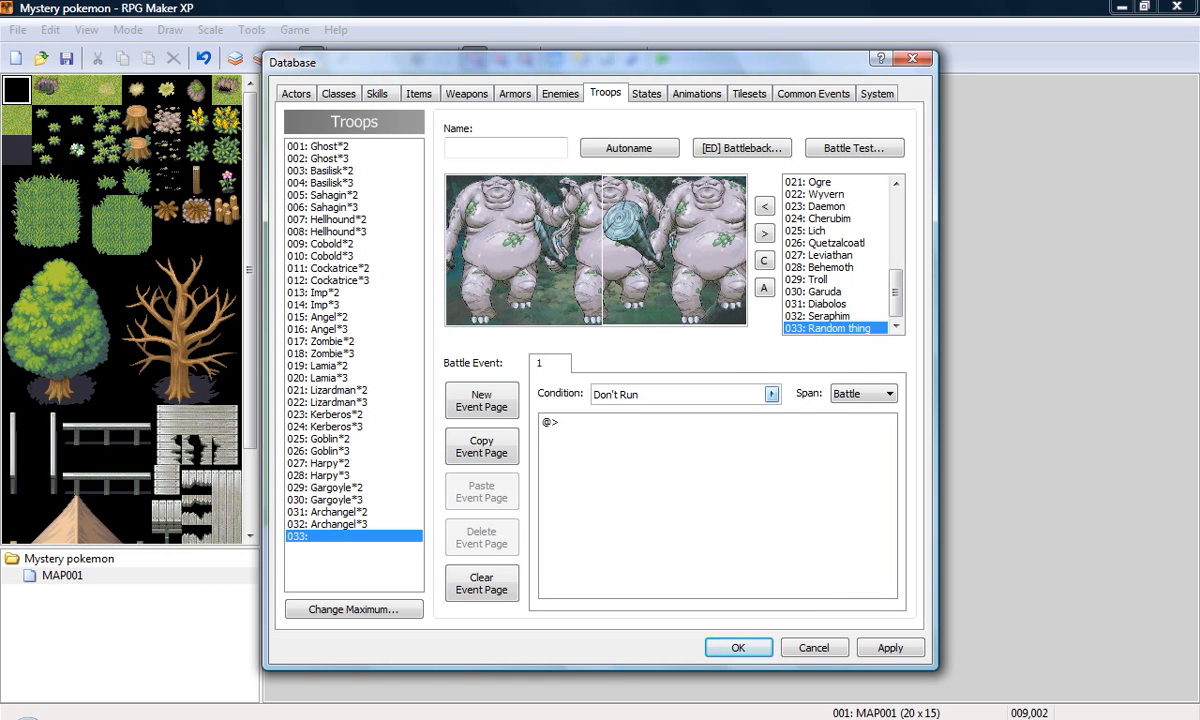
Set the condition of the new troop's battle event page to Turn 1.
key(Escape)
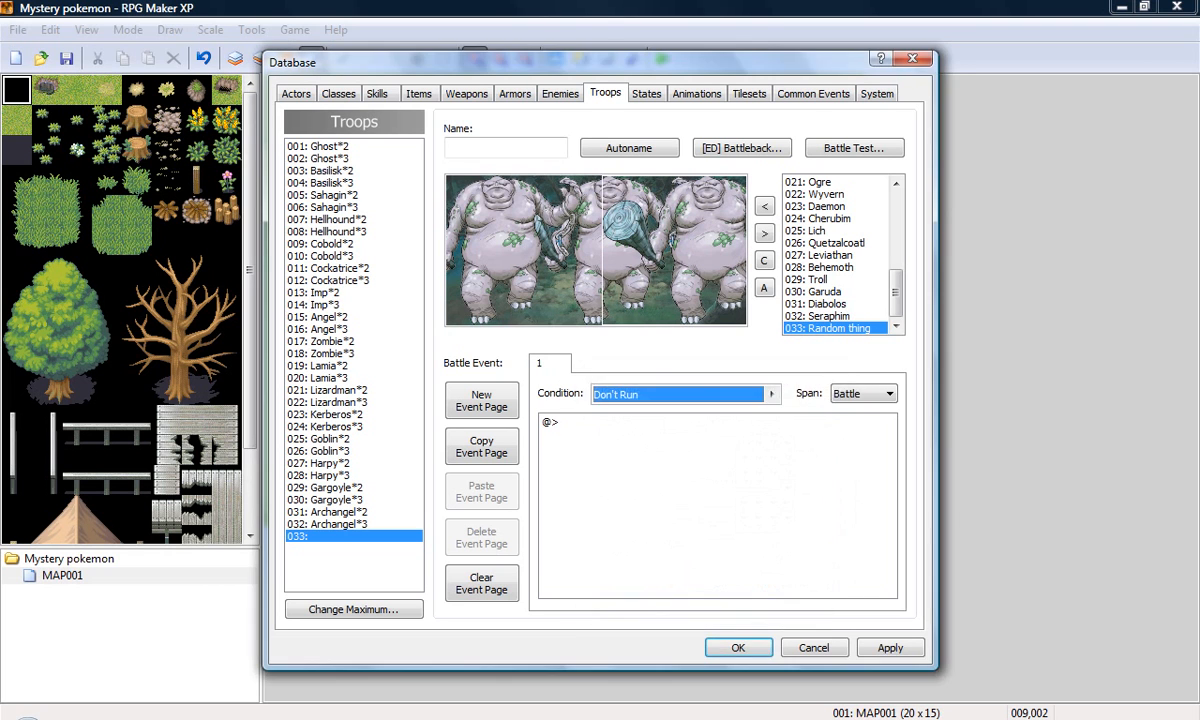
double_click(717, 422)
key(Escape)
click(715, 394)
click(772, 394)
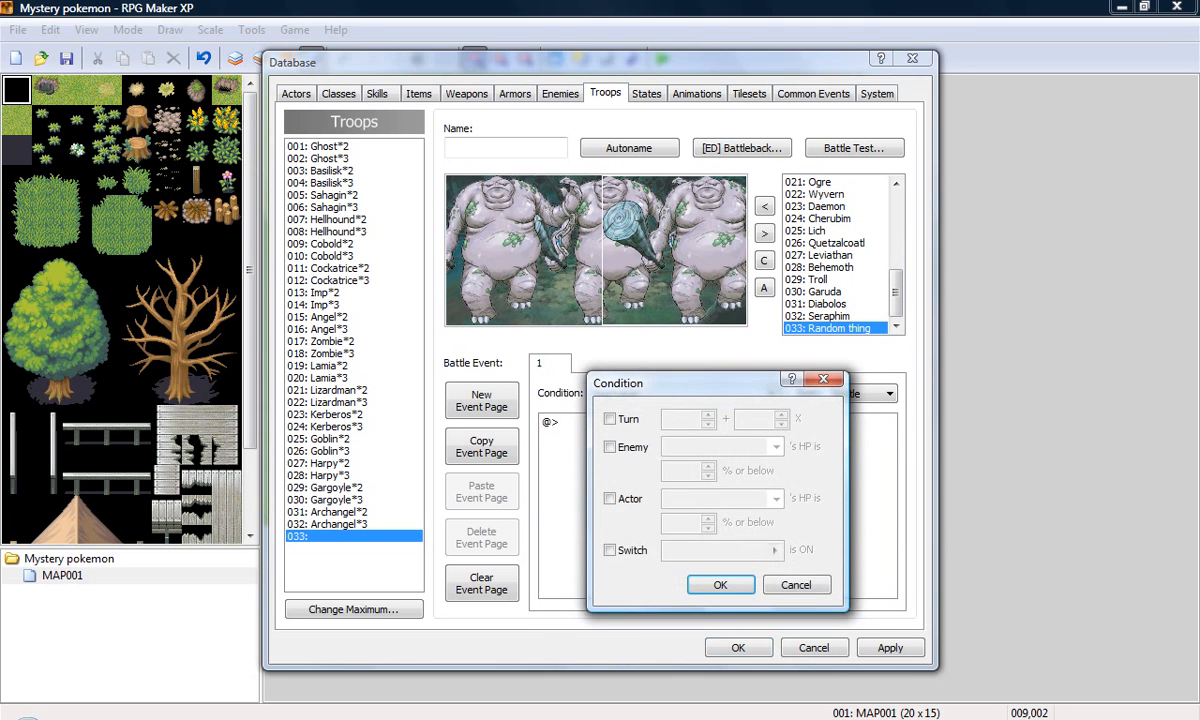
click(610, 419)
click(610, 419)
click(610, 419)
click(680, 419)
key(BackSpace)
text(1)
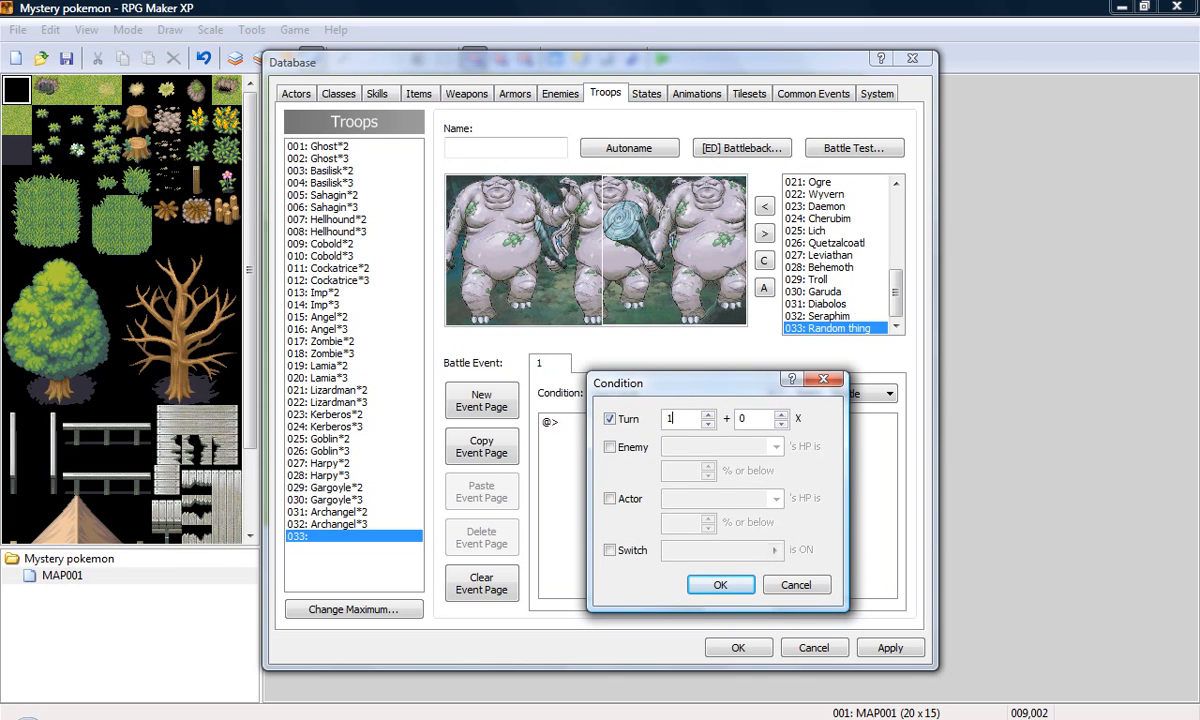
click(720, 585)
Add a Show Text command reading "Hi" to the troop's battle event page.
click(560, 421)
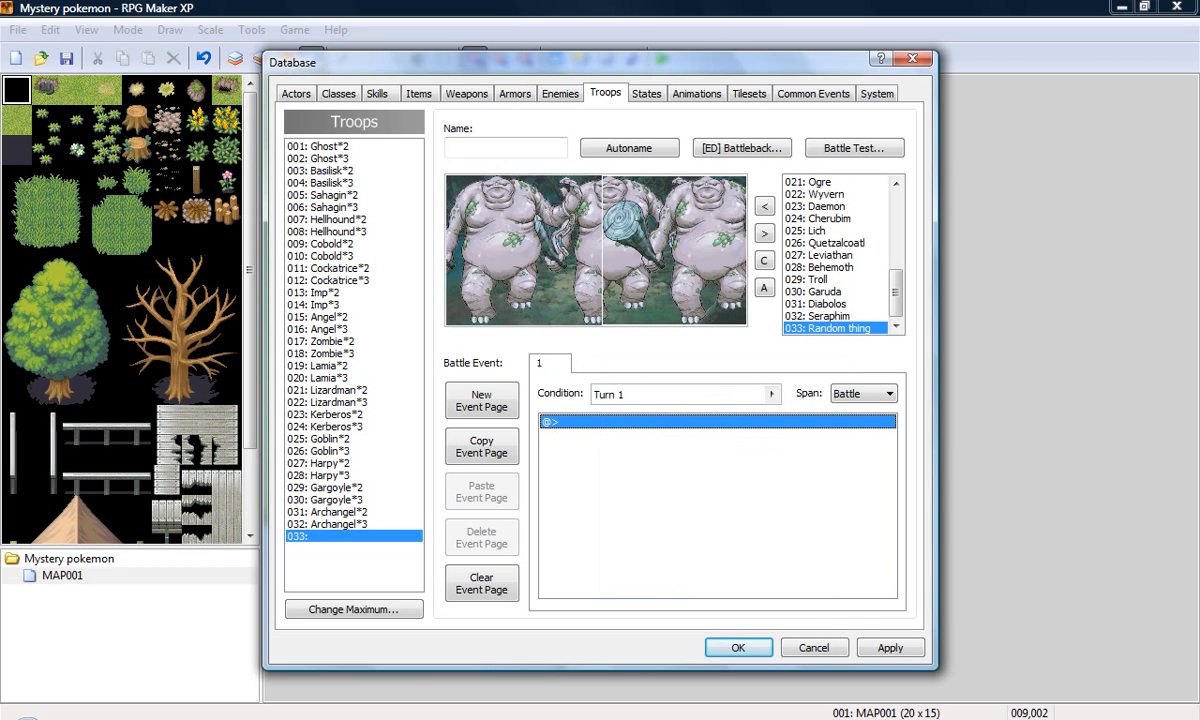
key(space)
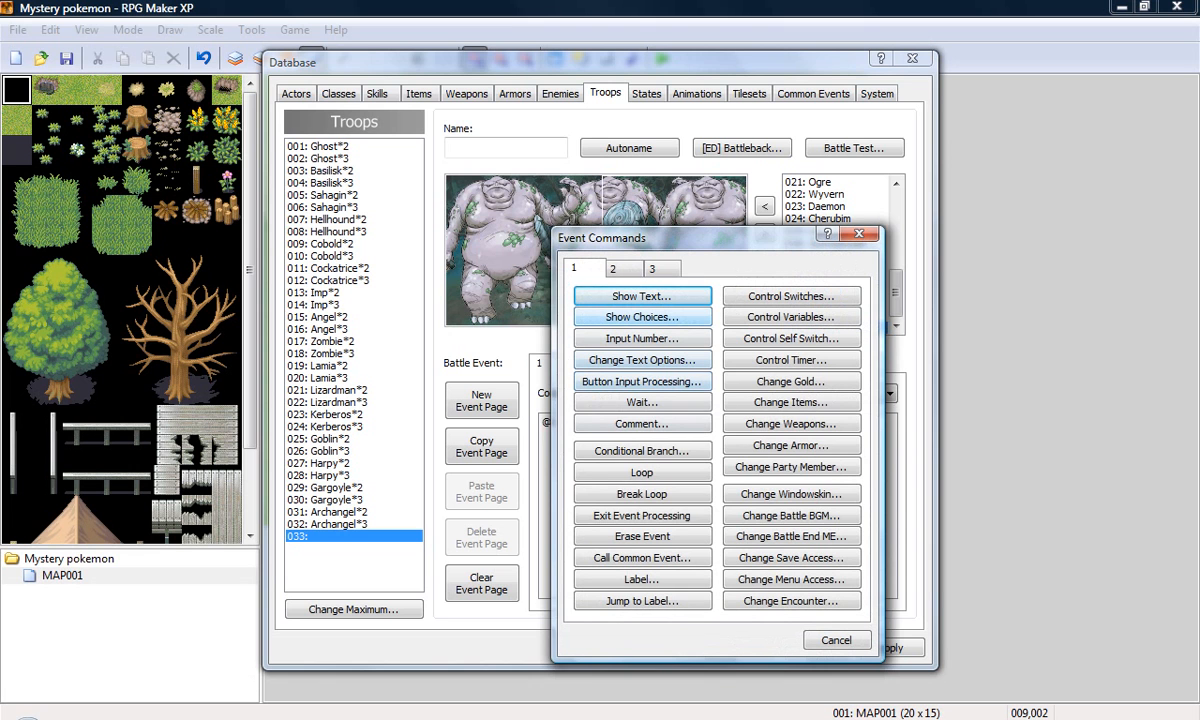
key(space)
text(Hi)
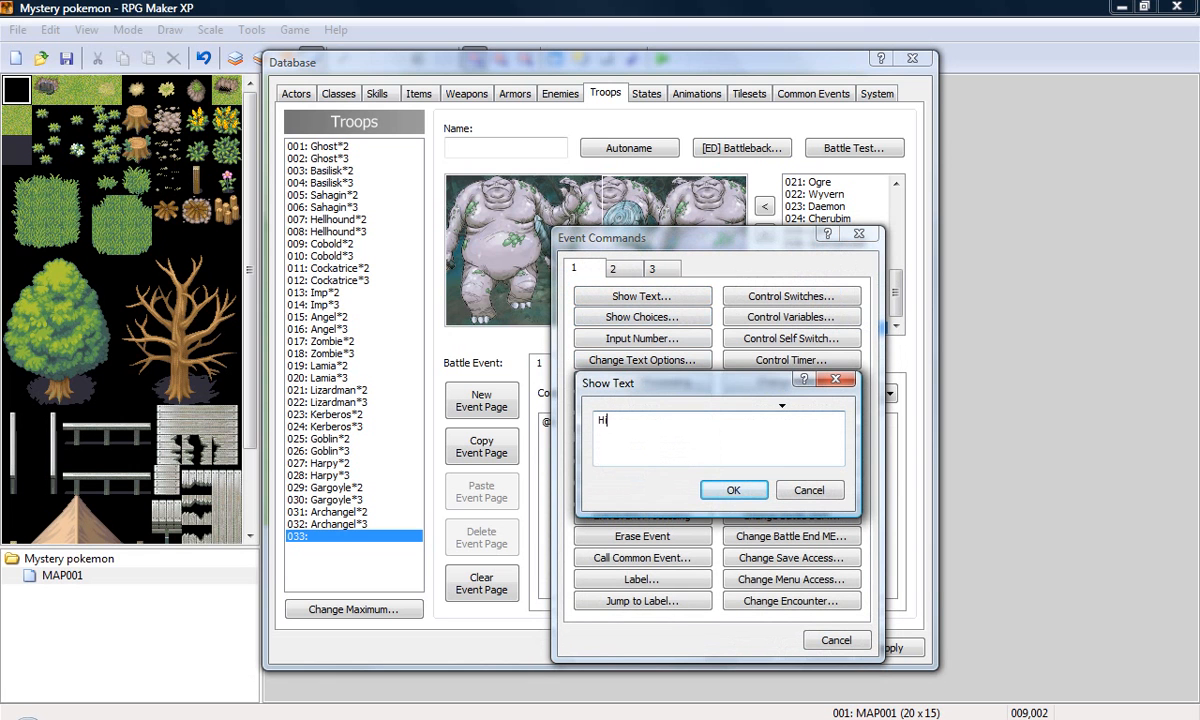
key(Return)
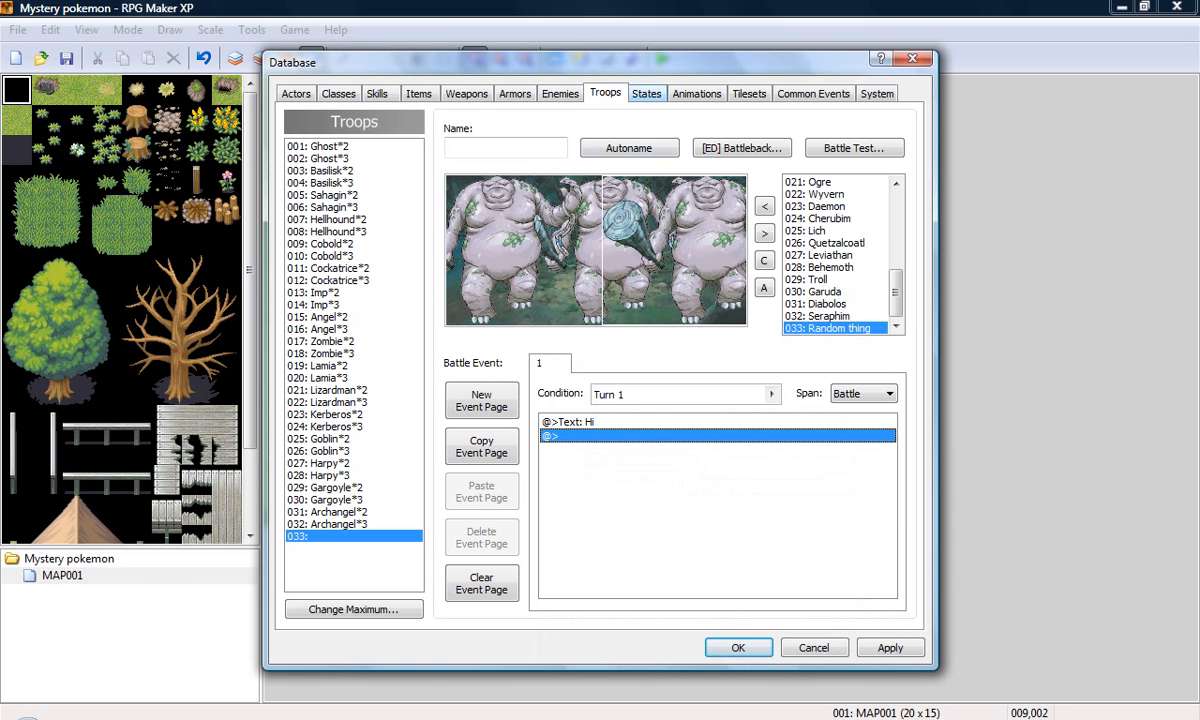
Raise the maximum number of states in the database to 17.
key(ctrl+Tab)
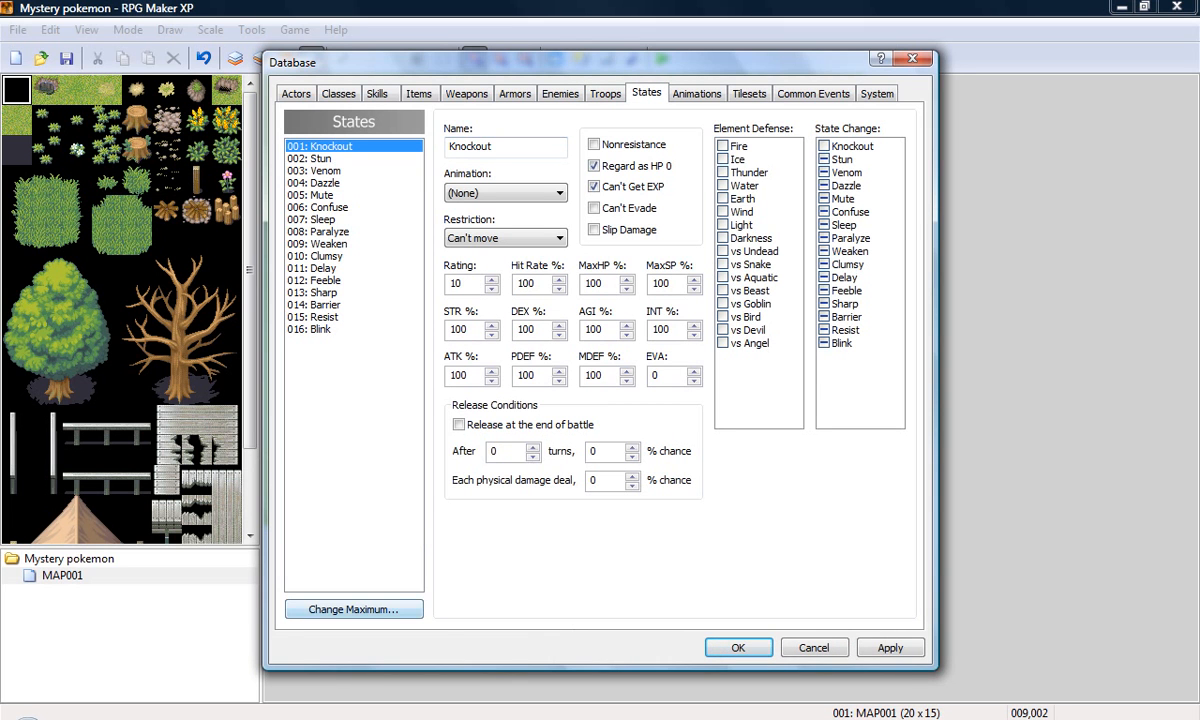
click(354, 609)
click(331, 616)
click(390, 606)
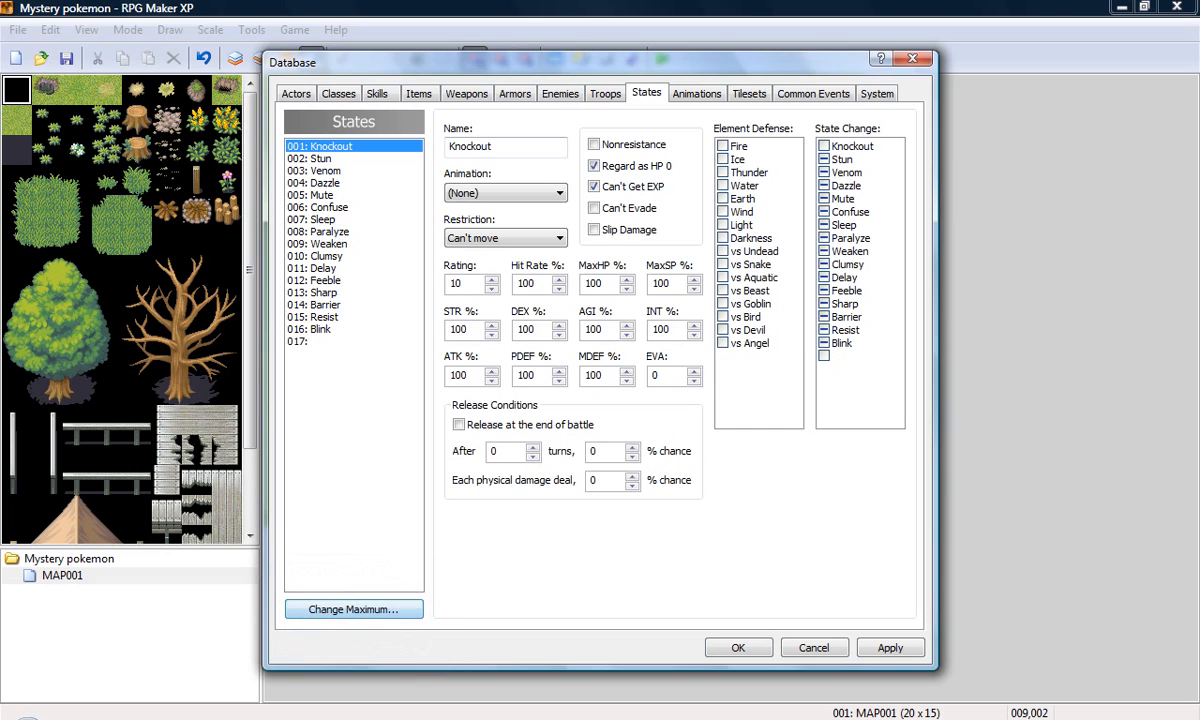
Look at the Paralyze state for reference and name the blank state 017 Prylz.
click(320, 329)
click(320, 341)
click(320, 231)
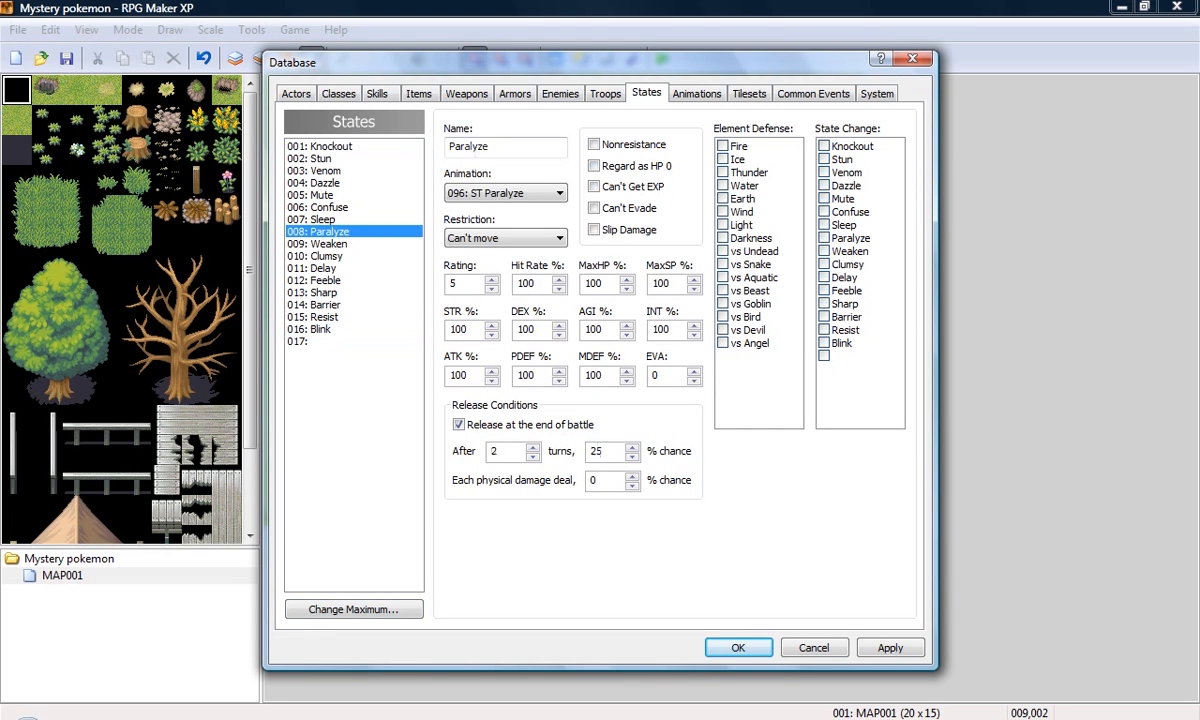
click(320, 341)
click(505, 148)
text(P)
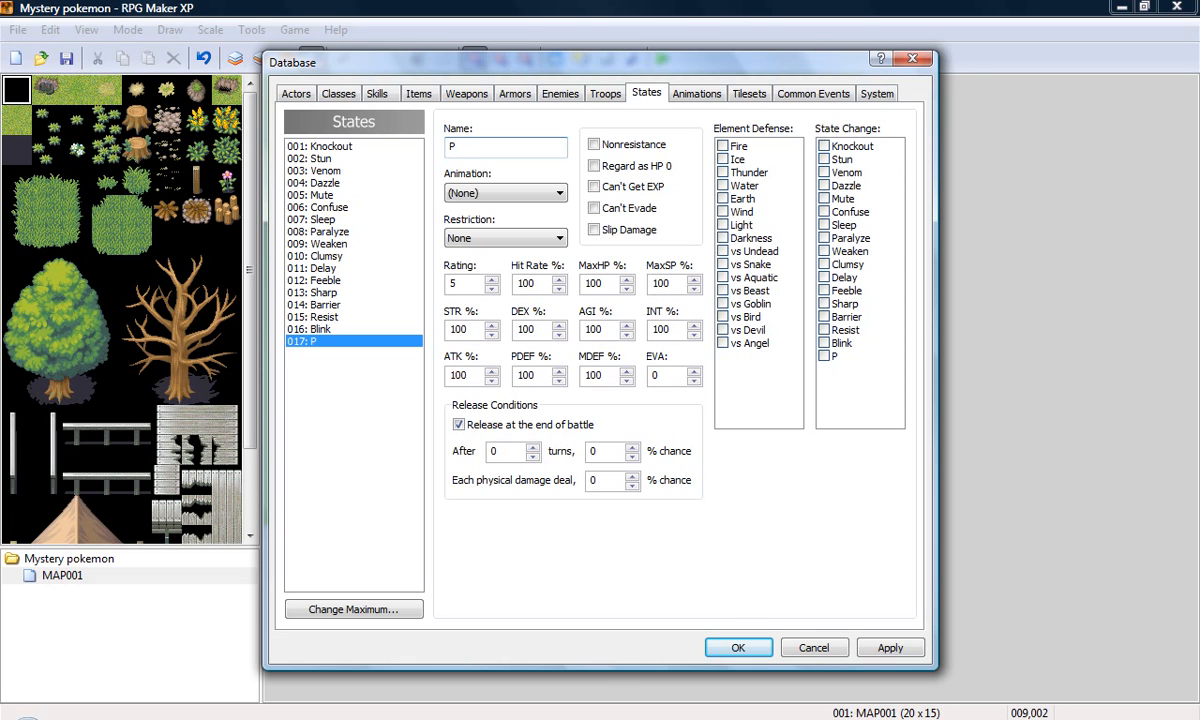
text(rylz)
Give the Prylz state the animation 028: Fire 2 and enable Can't Get EXP and Can't Evade.
click(505, 193)
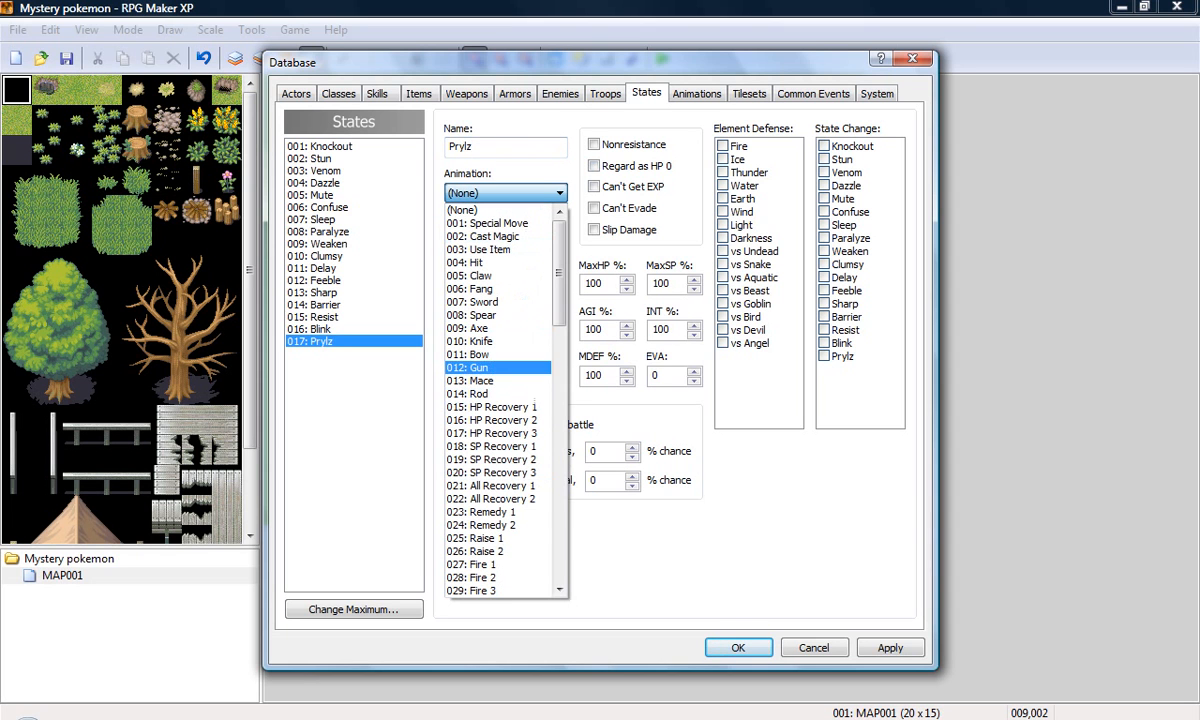
click(486, 578)
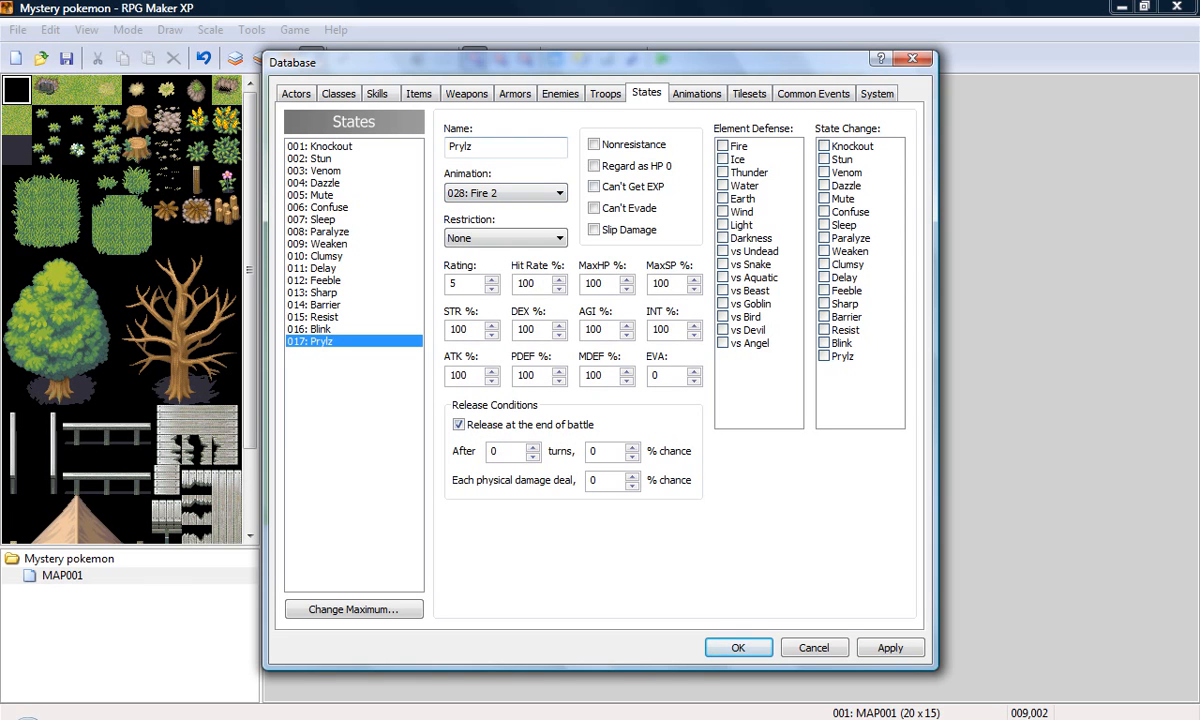
click(594, 187)
click(594, 208)
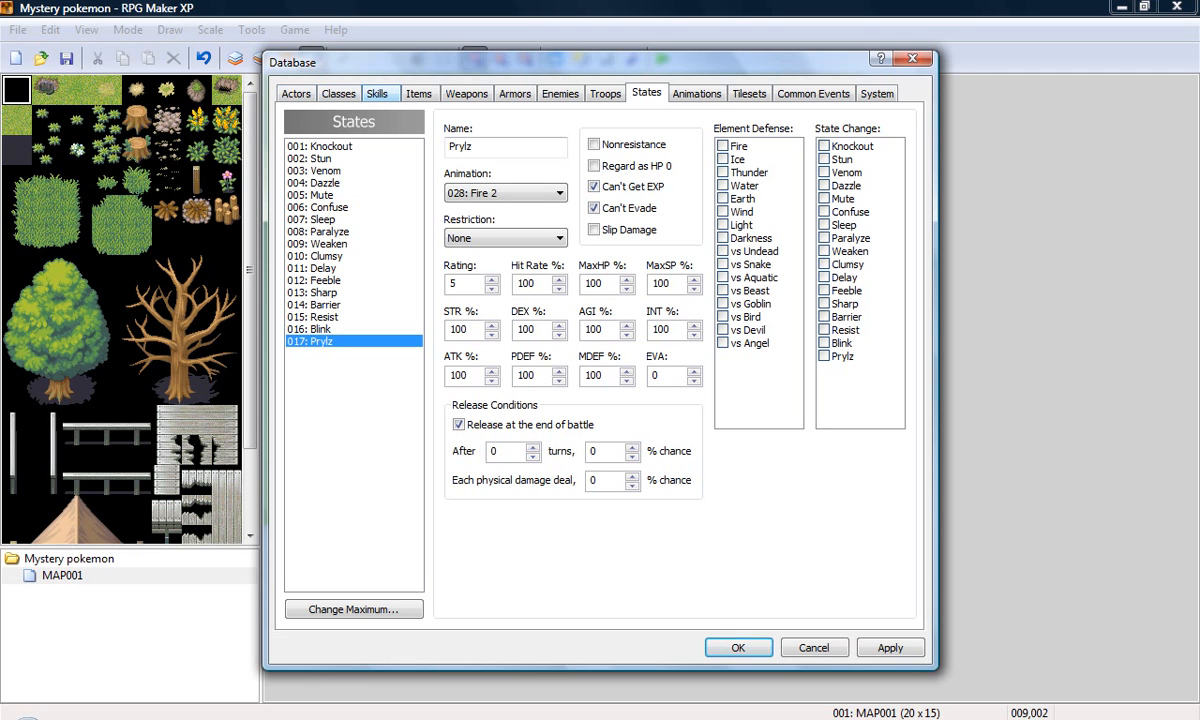
Make the Thunderbolt skill inflict the Prylz state.
click(377, 93)
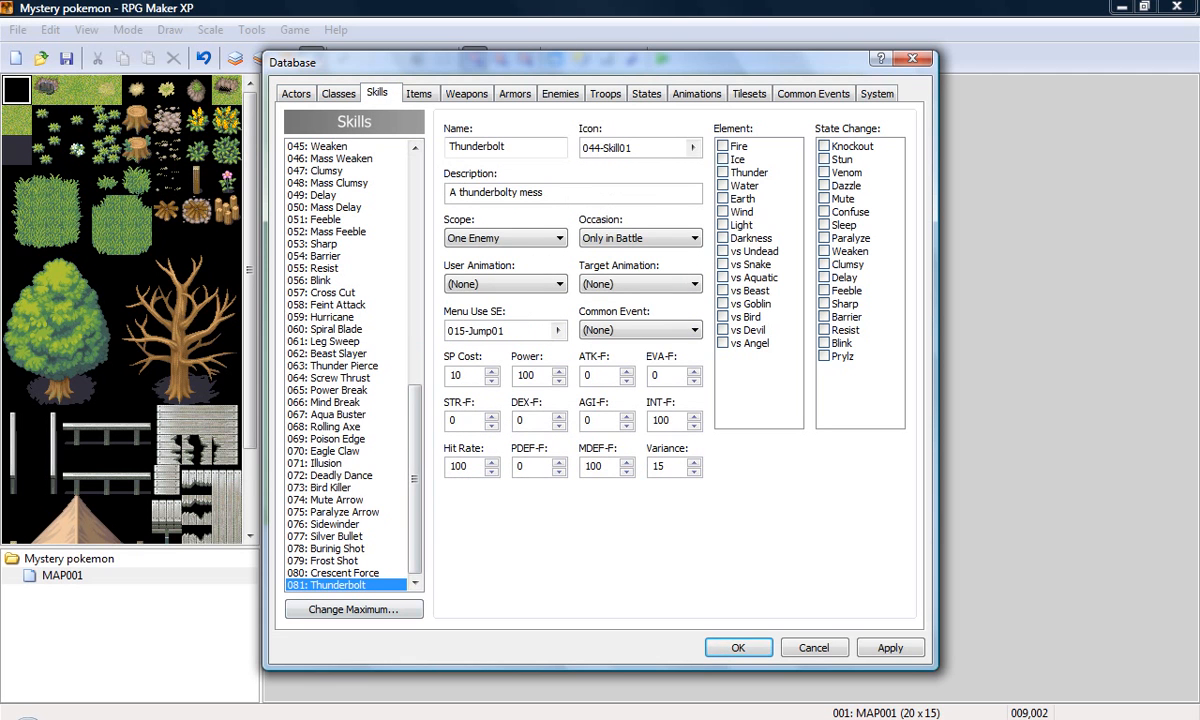
click(824, 356)
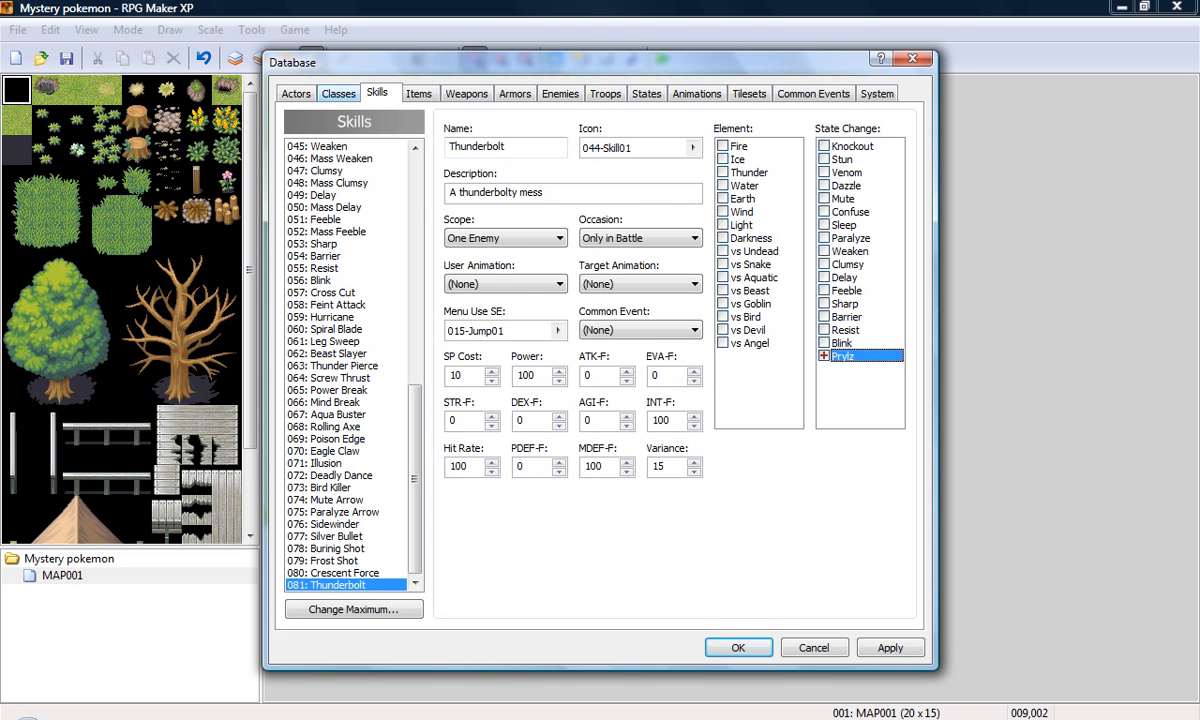
Add 081: Thunderbolt as a level 1 skill to learn for the Pokemon class and accept the database changes.
click(338, 93)
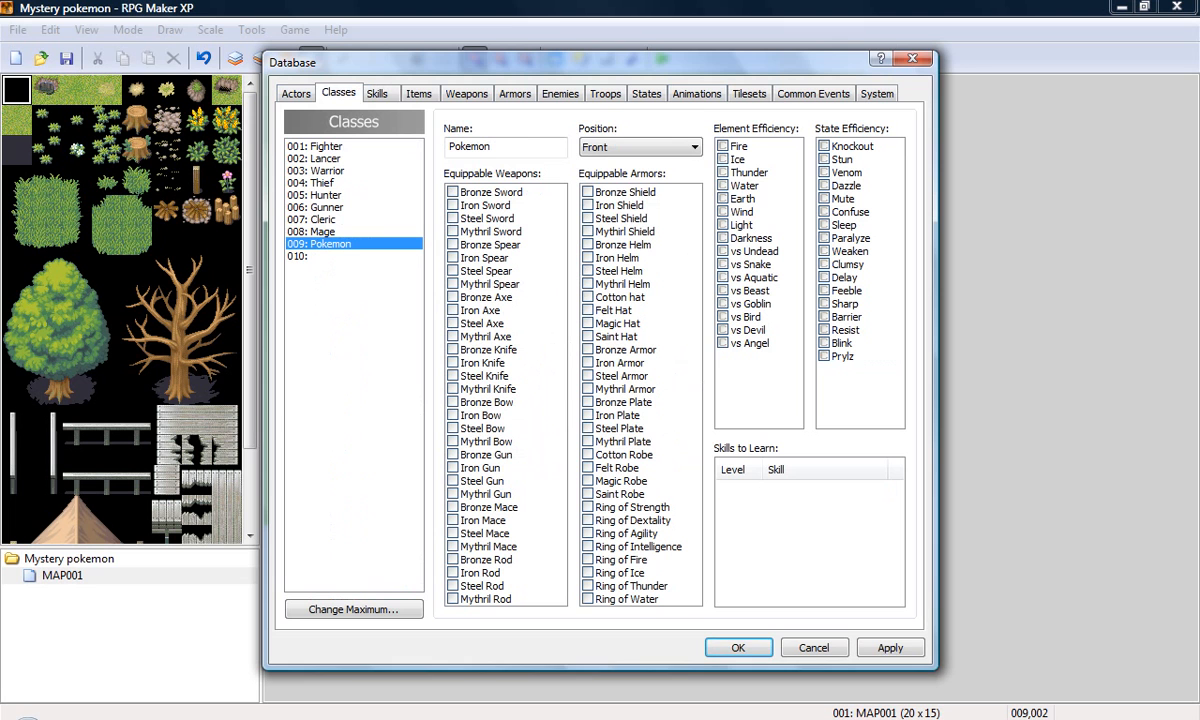
double_click(800, 487)
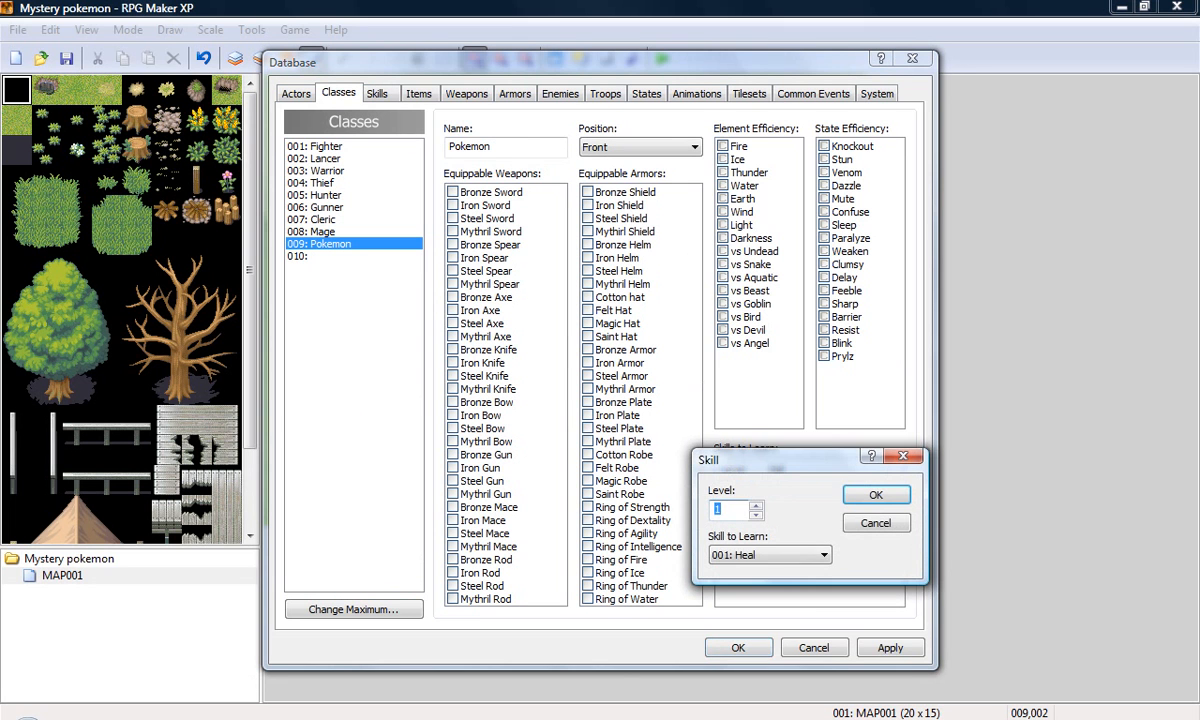
click(824, 555)
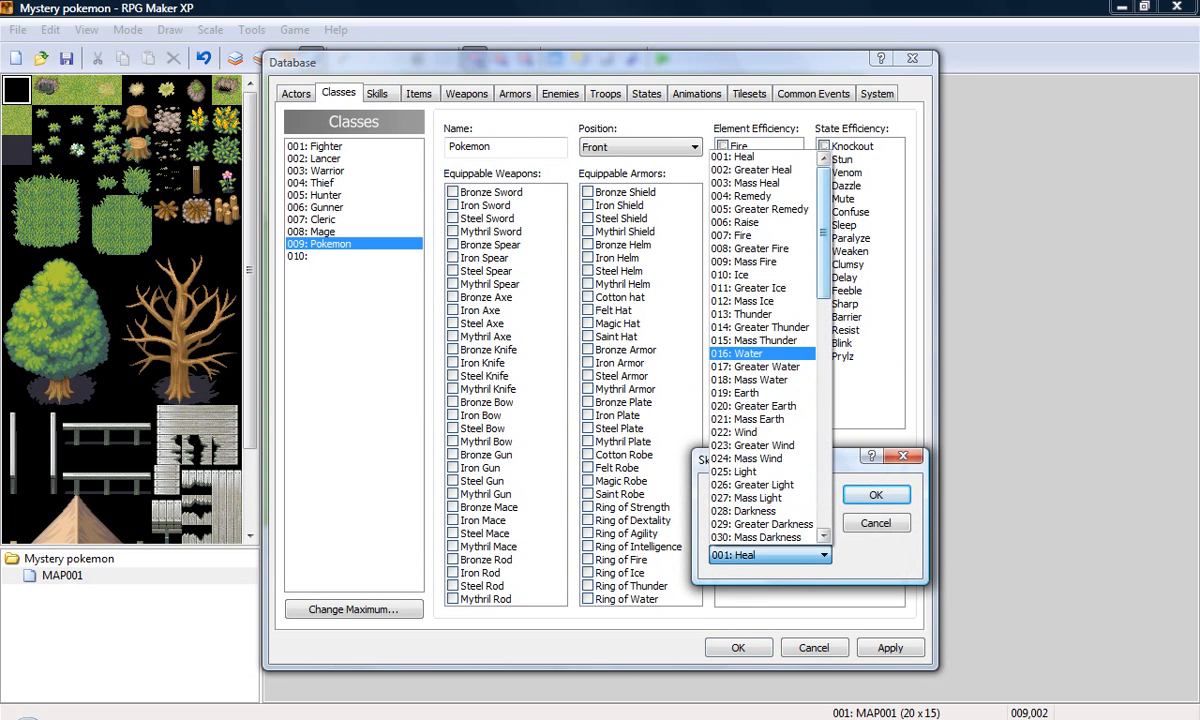
drag(824, 275, 824, 507)
click(760, 537)
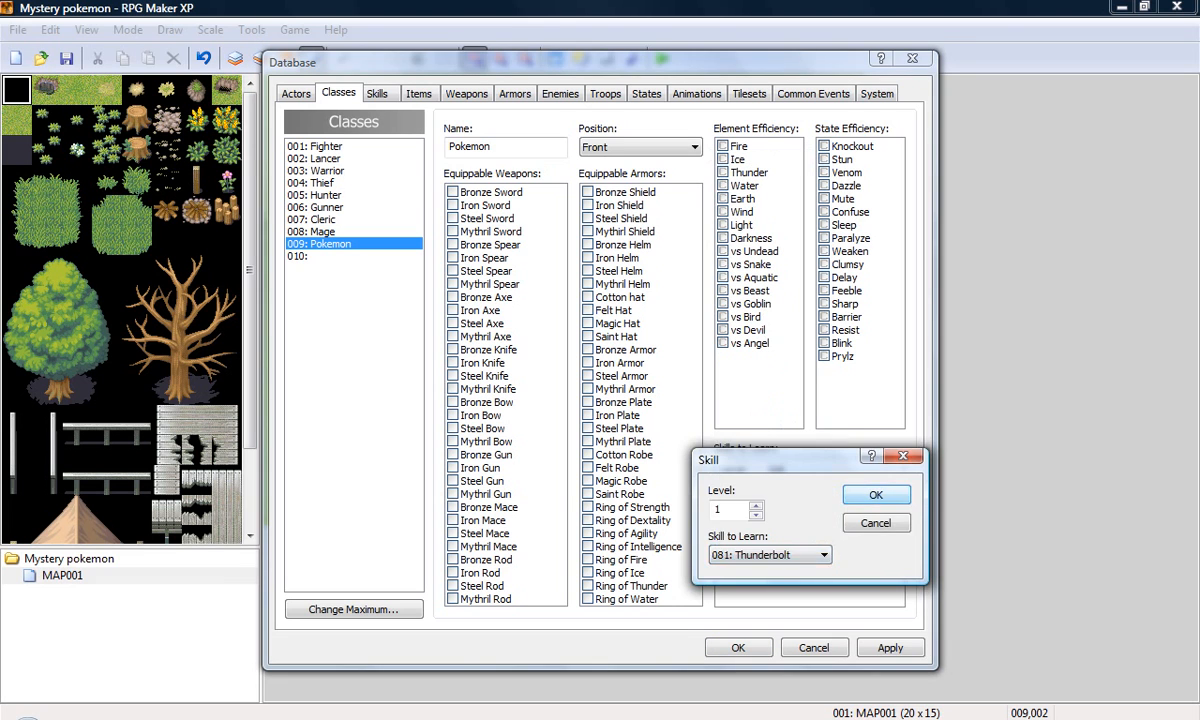
click(876, 495)
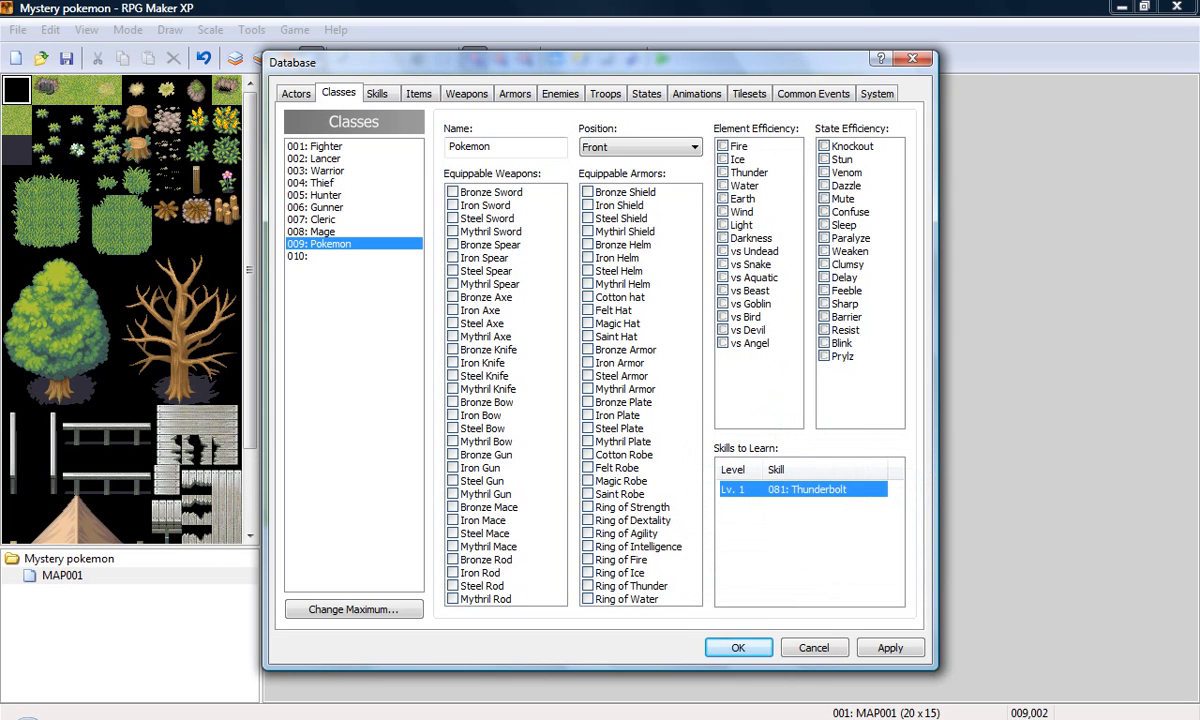
click(738, 648)
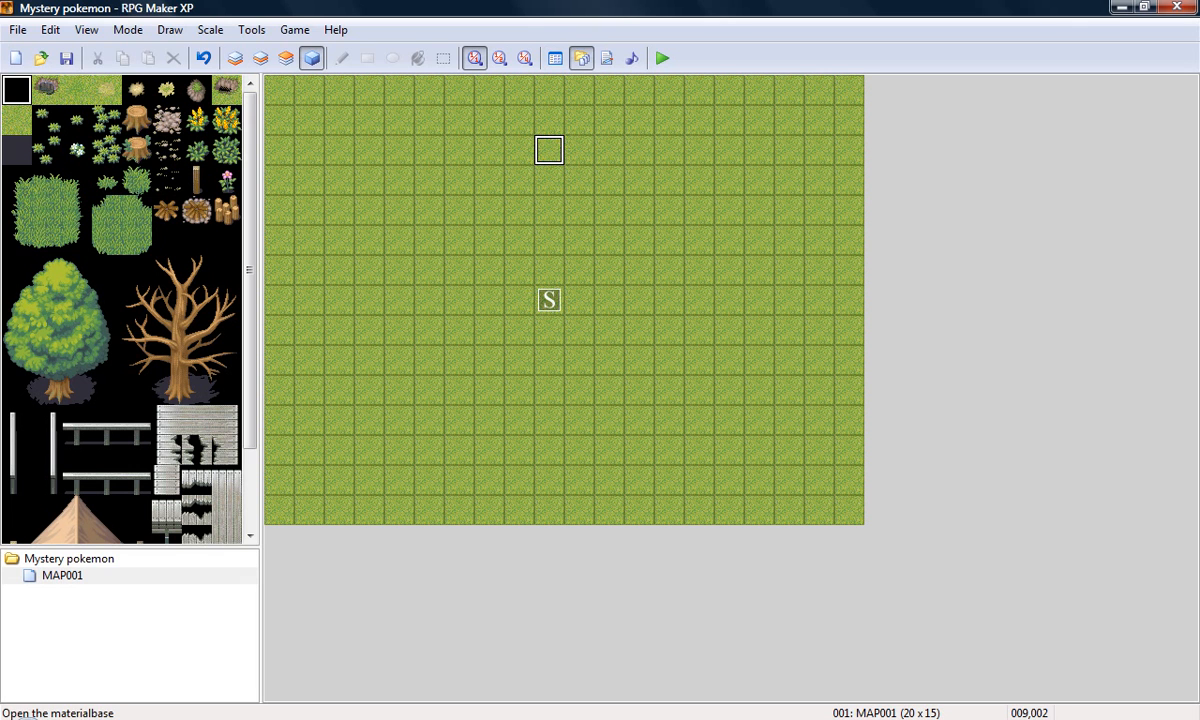
Open the Materialbase and start an import into Graphics/Characters.
click(581, 58)
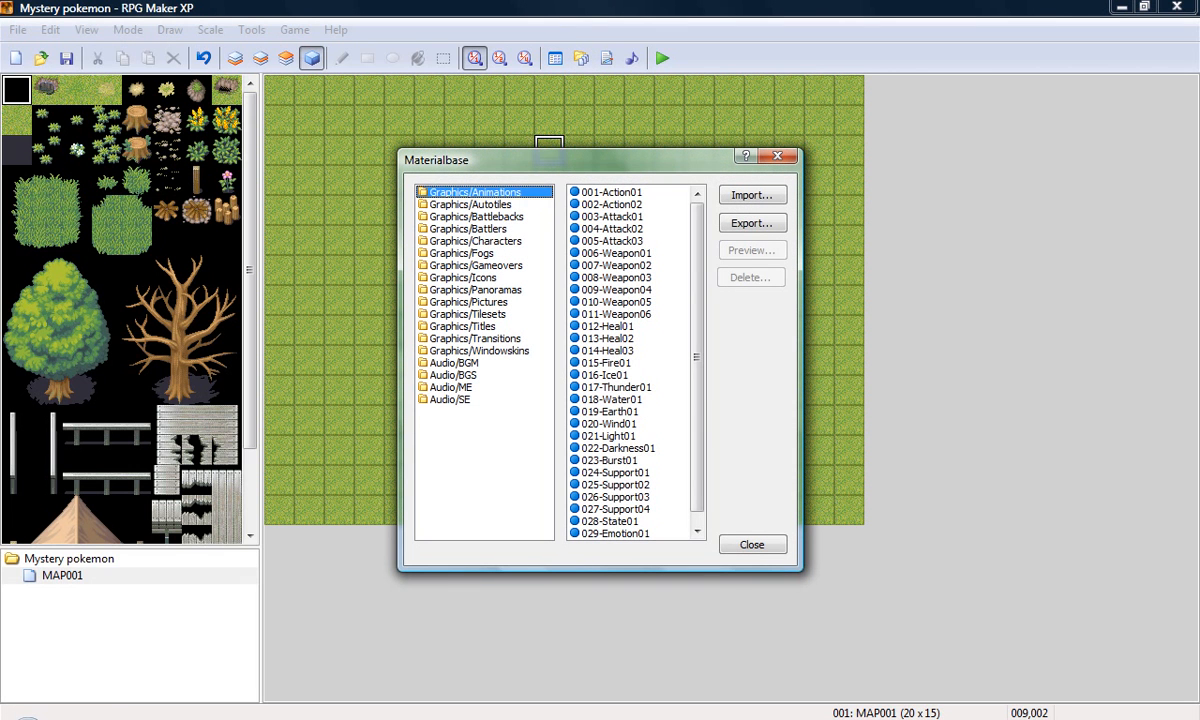
click(476, 241)
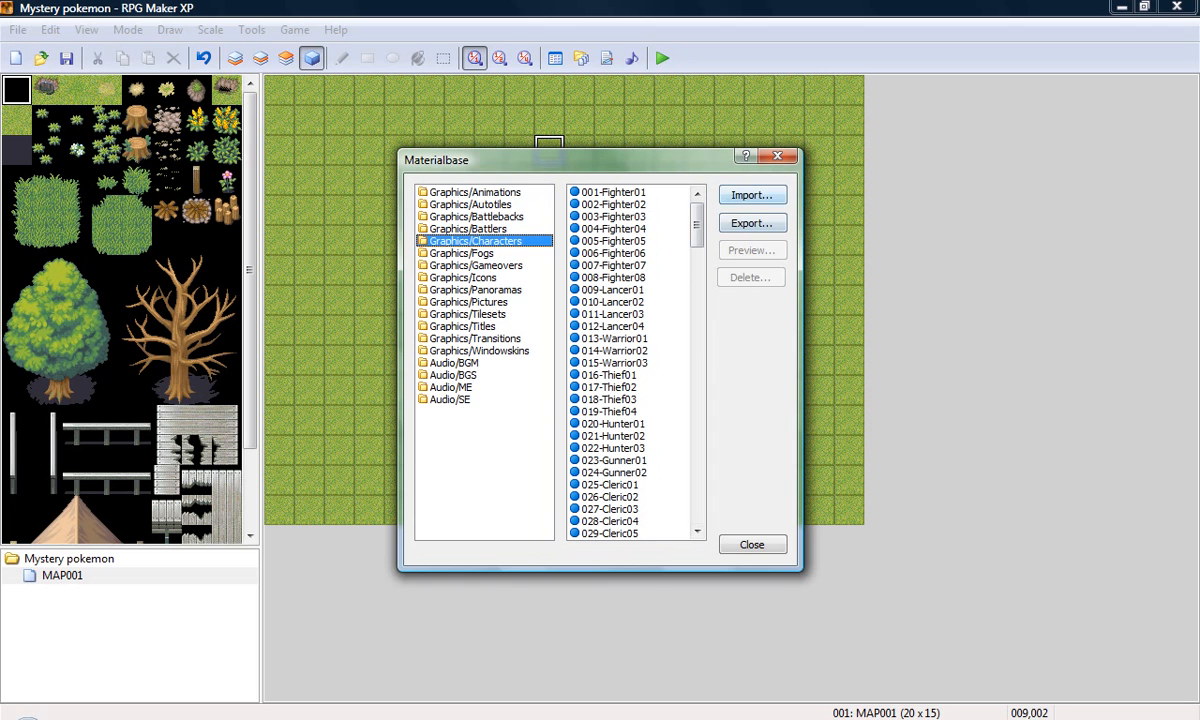
click(752, 195)
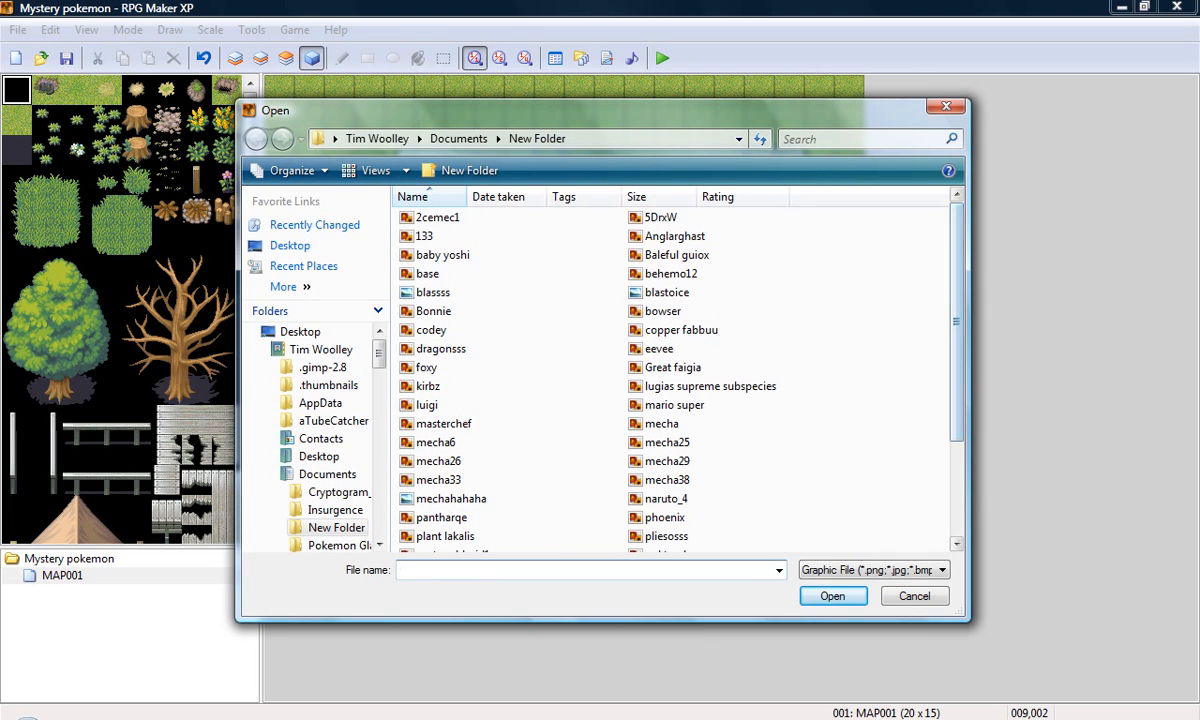
Import the sprite sheet 005s from the Pokemon Cyber project's Graphics/Characters folder and close the Materialbase.
scroll(355, 320, down, 5)
scroll(315, 438, down, 10)
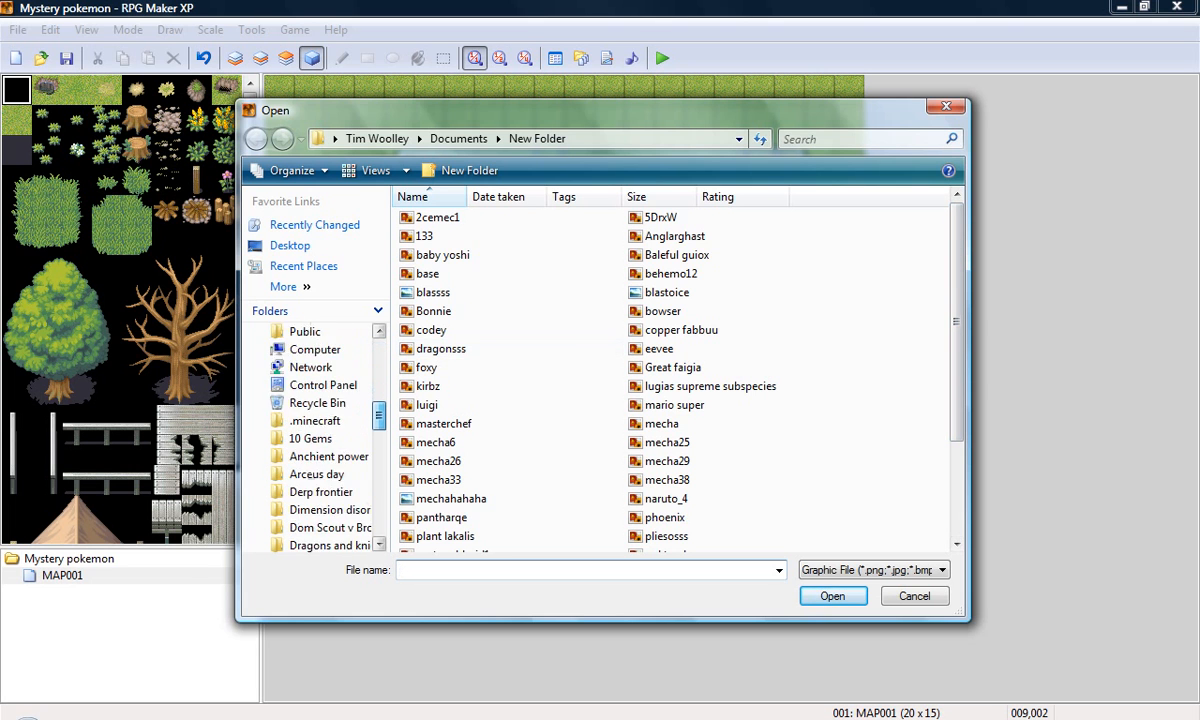
drag(379, 481, 379, 491)
click(329, 439)
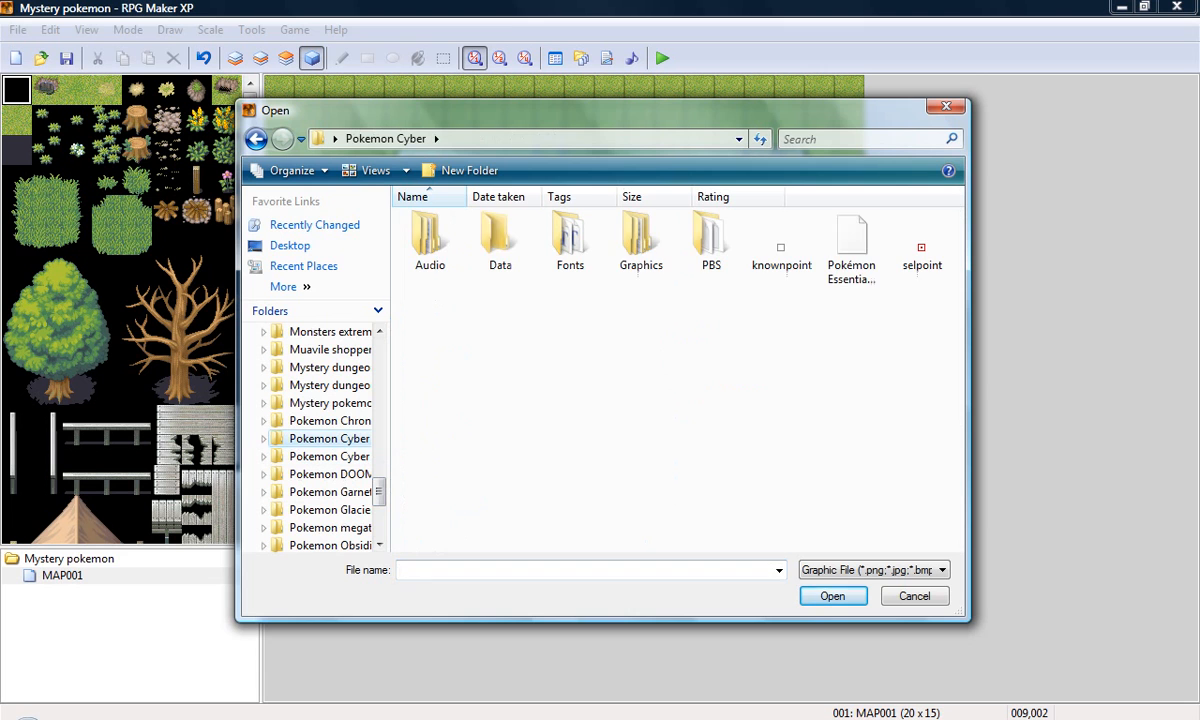
click(641, 241)
key(F2)
double_click(641, 238)
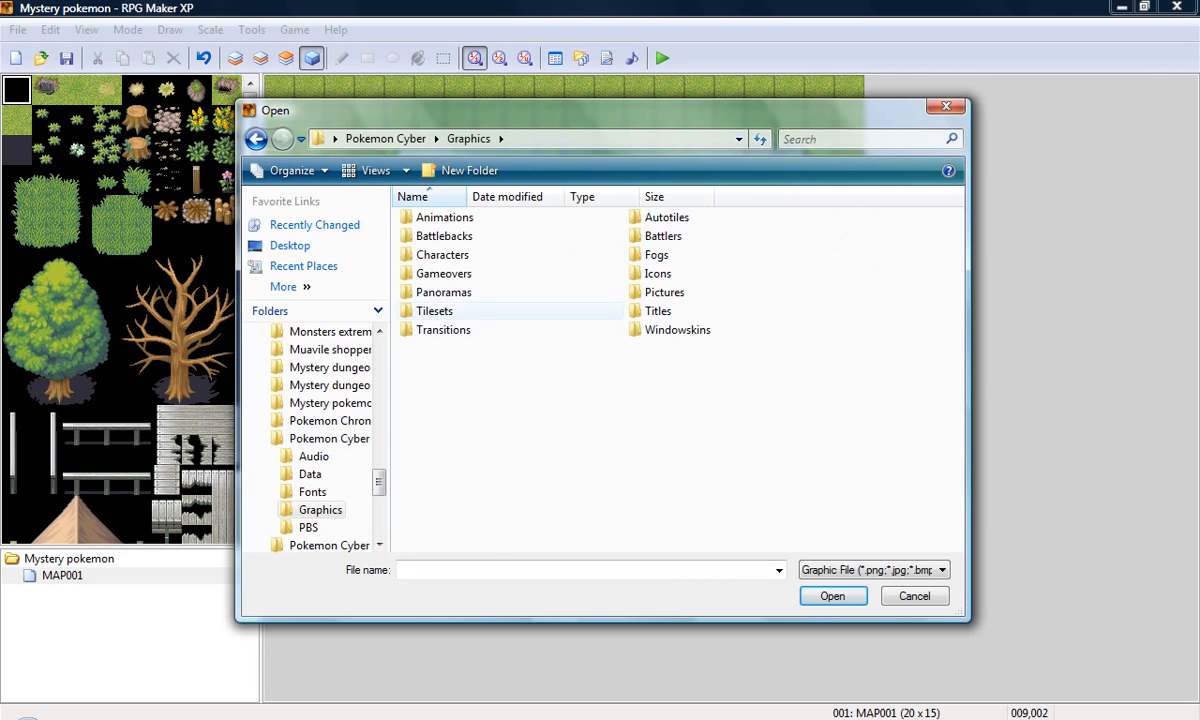
double_click(442, 254)
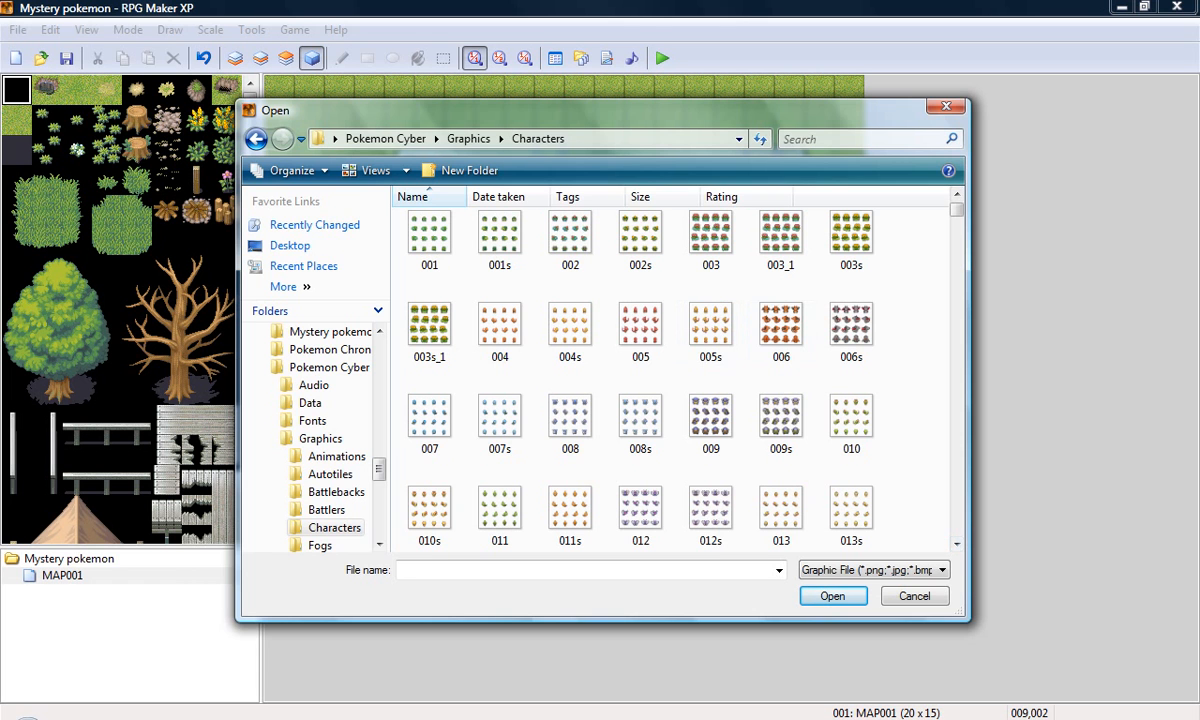
double_click(710, 323)
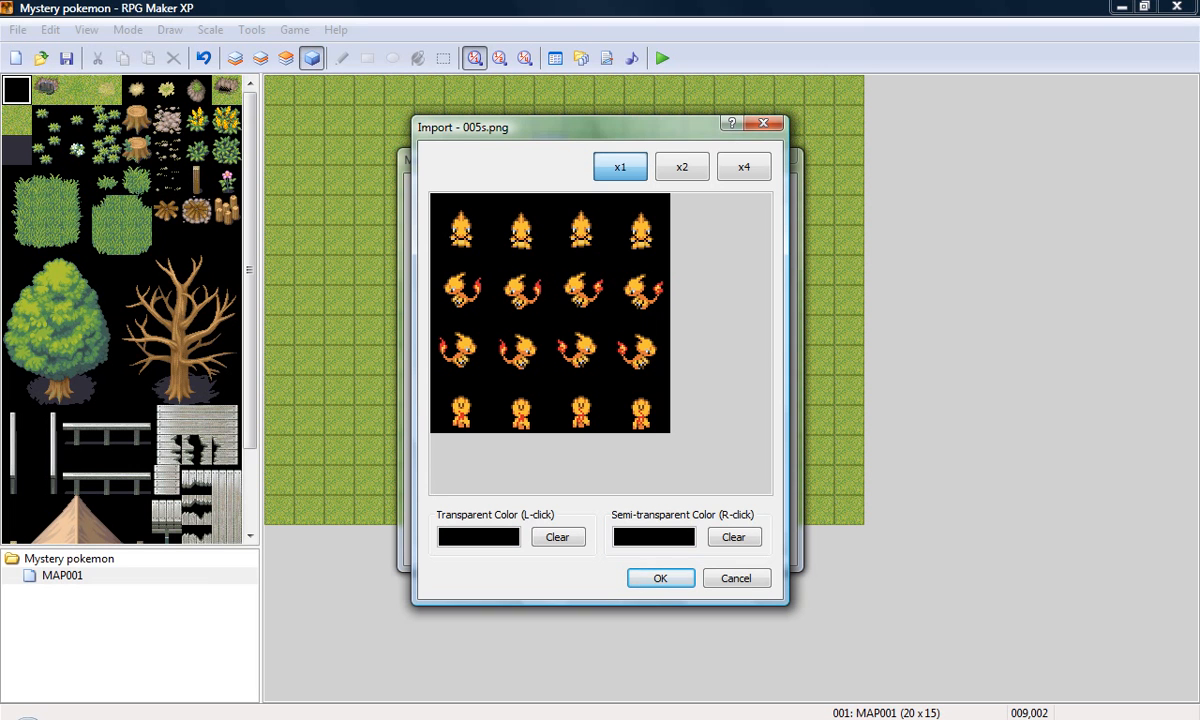
key(Return)
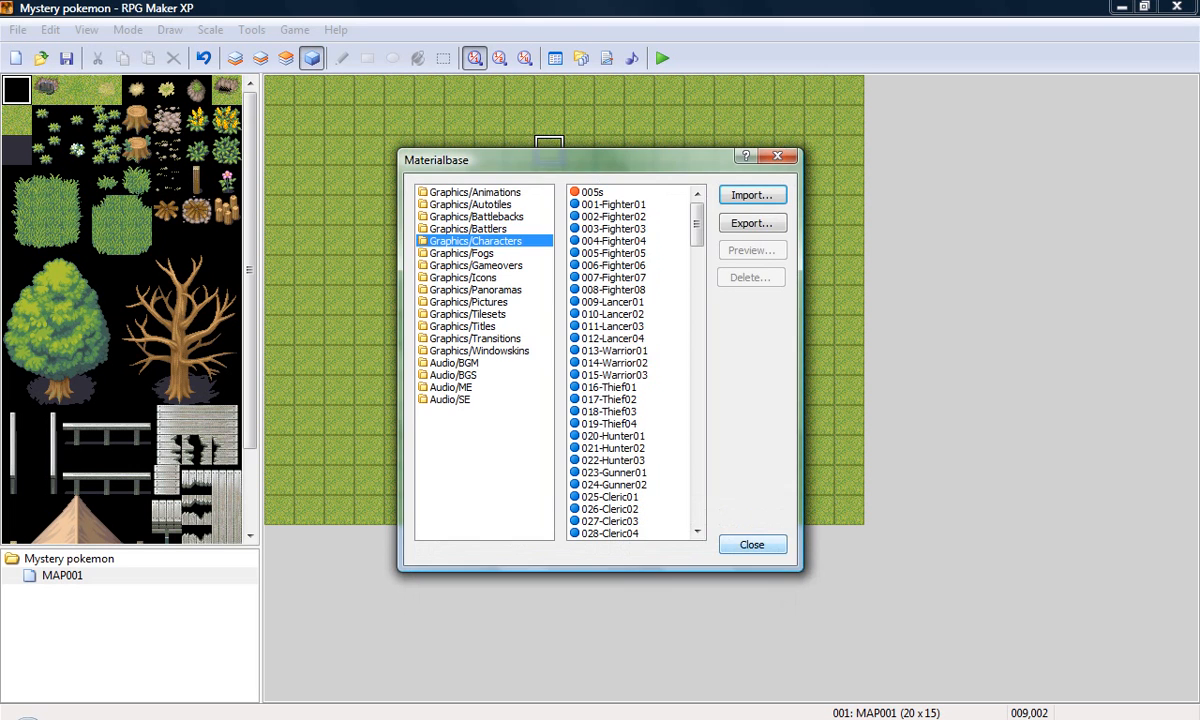
key(Escape)
Create a new event on map tile 009,002 using the 005s character graphic.
double_click(549, 150)
double_click(343, 419)
click(376, 172)
click(370, 184)
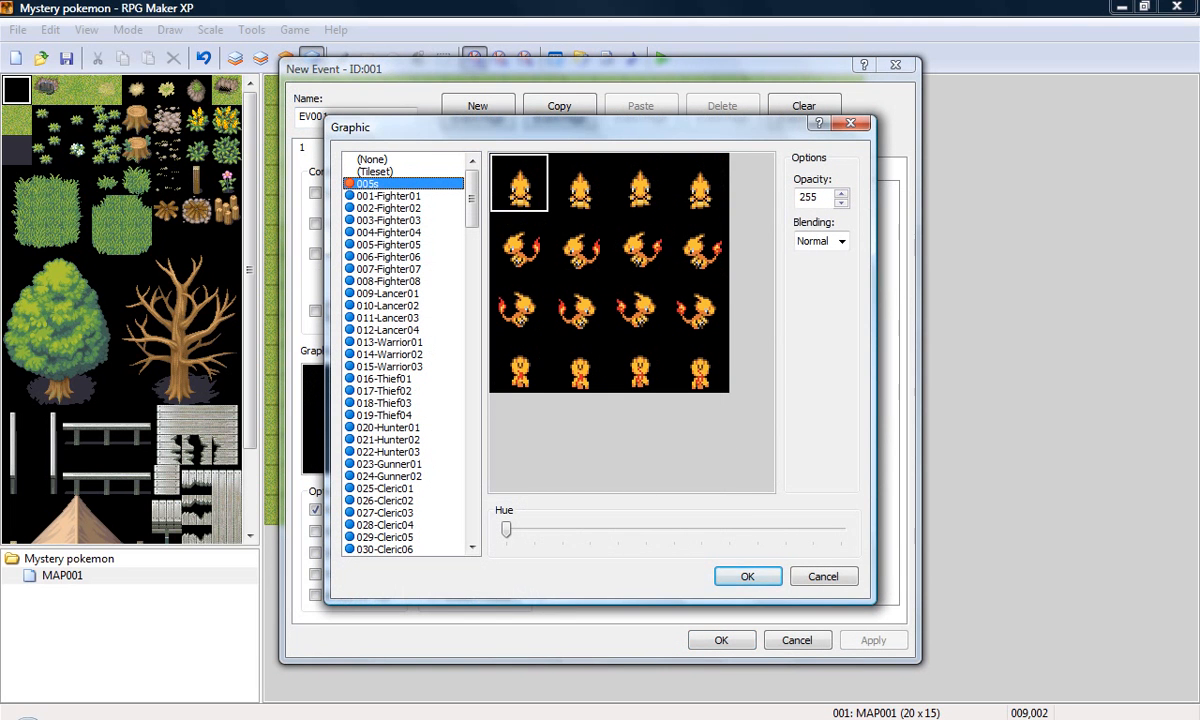
mouse_move(506, 529)
mouse_down()
mouse_move(758, 529)
mouse_move(506, 529)
mouse_up()
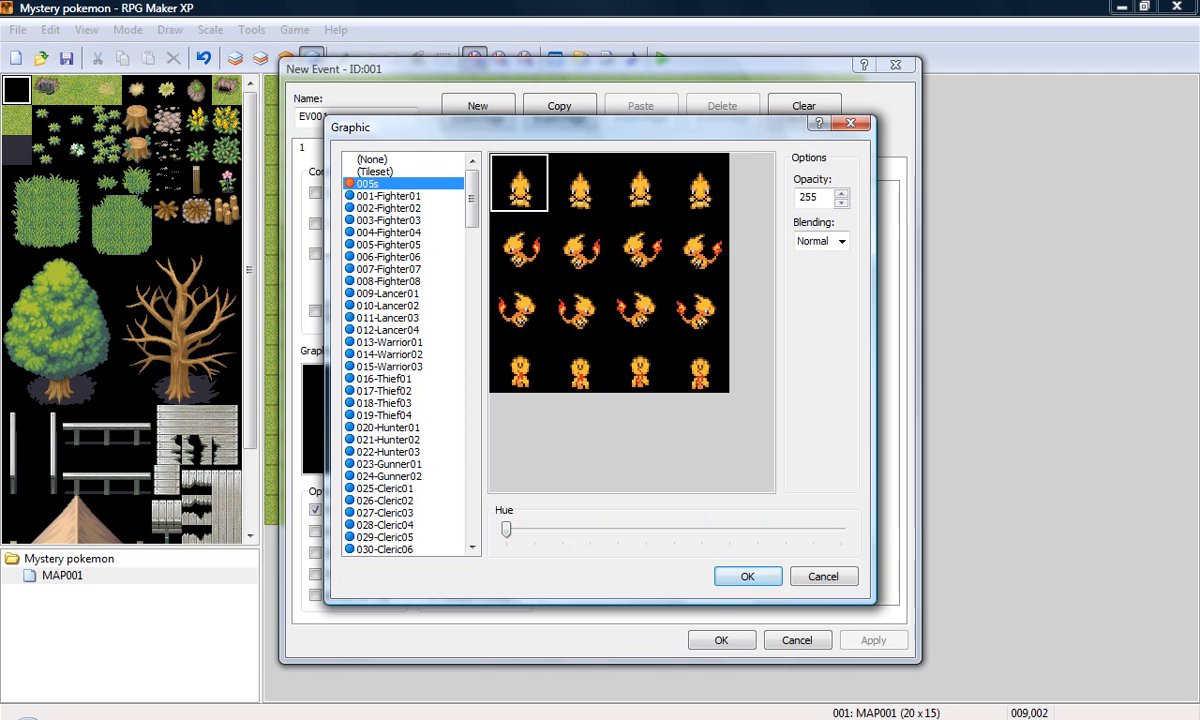
key(Return)
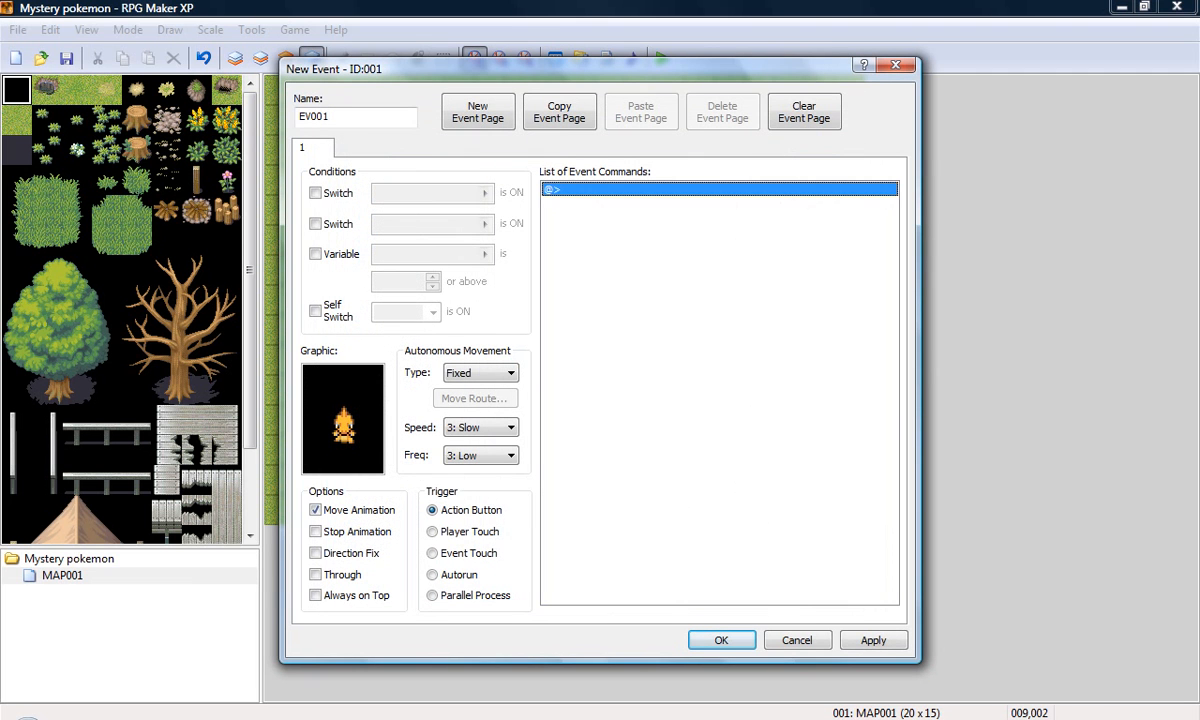
key(Return)
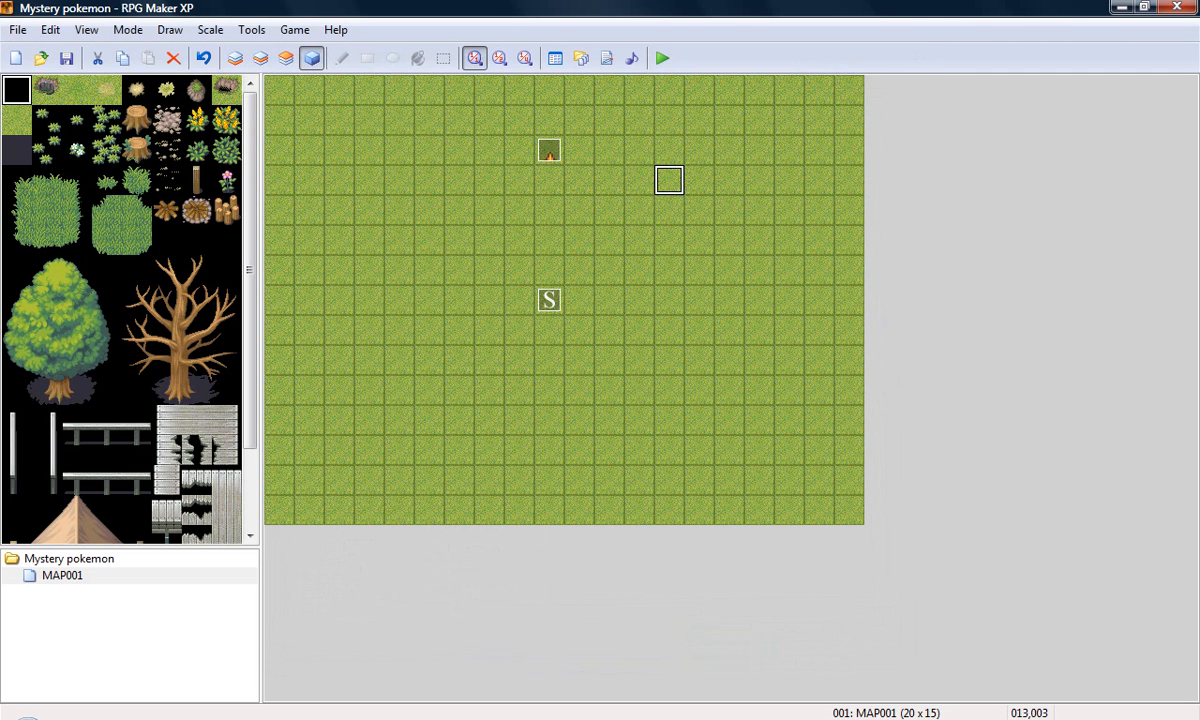
Rename the event on tile 009,002 as cvhchchch and add a Comment command reading "Do this then".
double_click(549, 150)
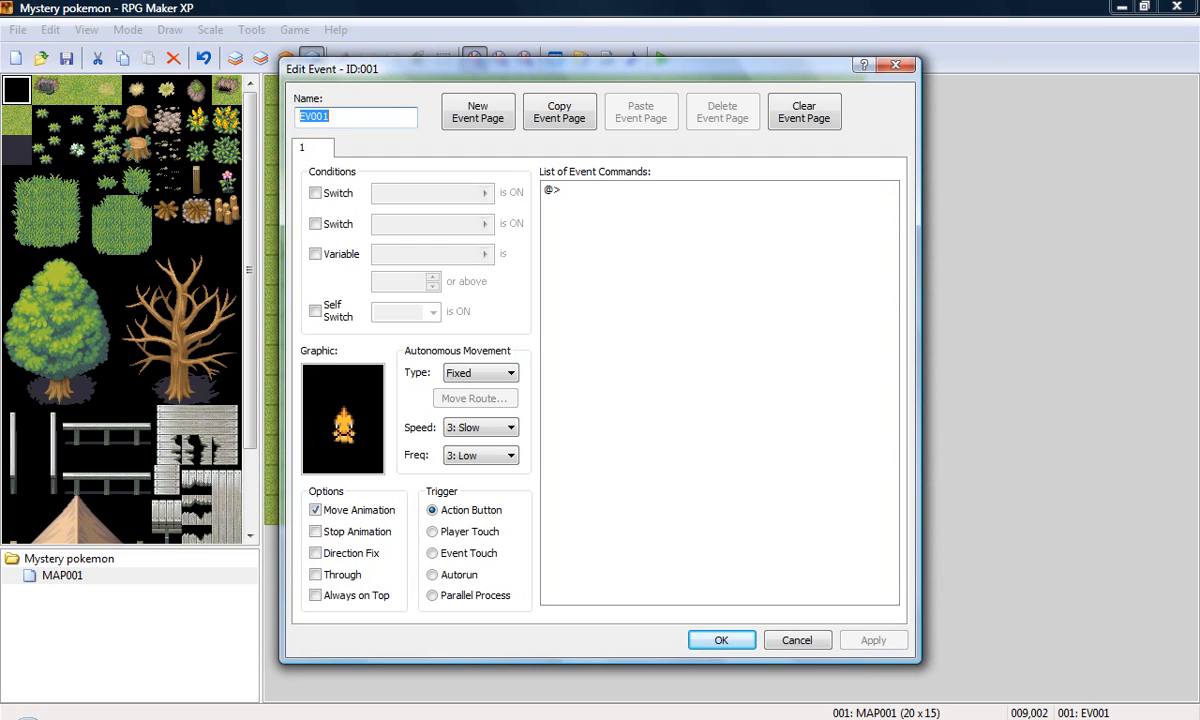
text(cvhchchch)
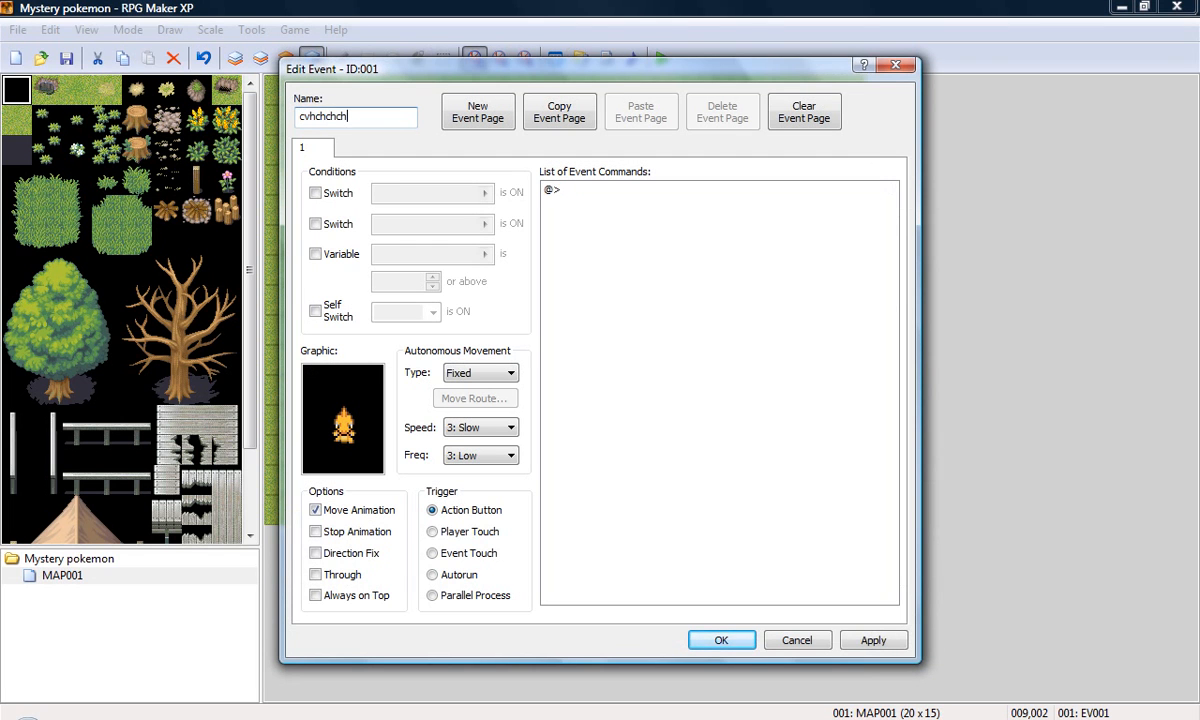
double_click(644, 287)
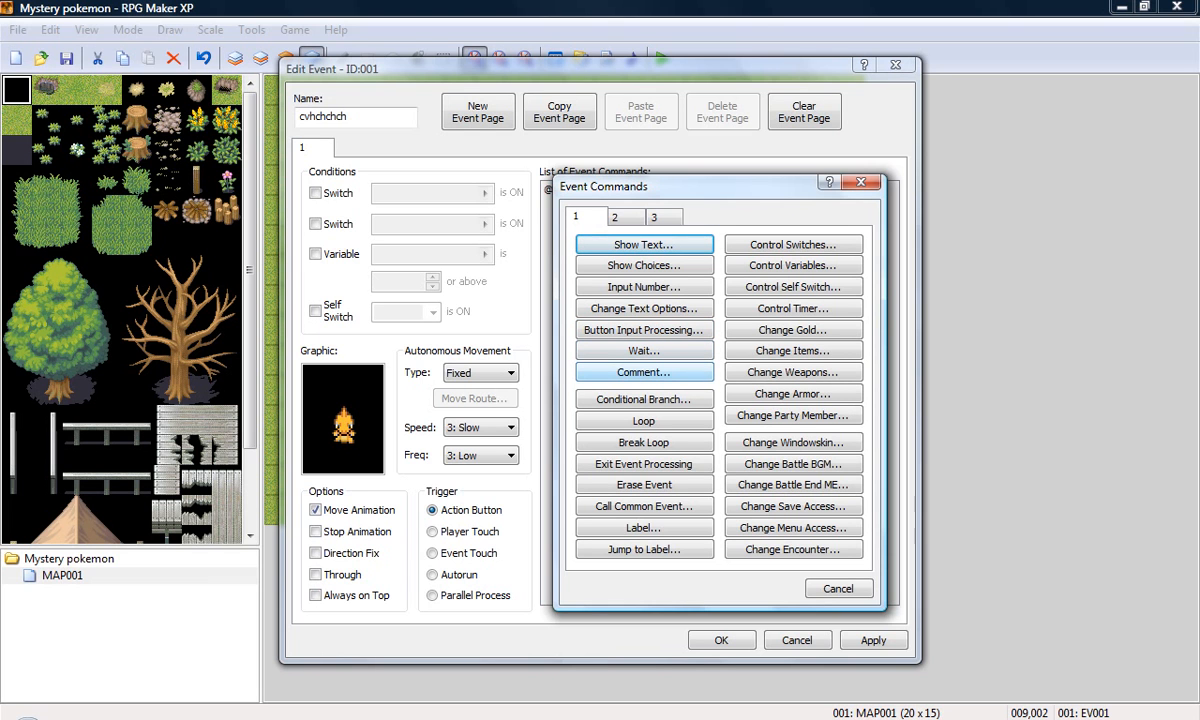
click(644, 372)
text(Do this then)
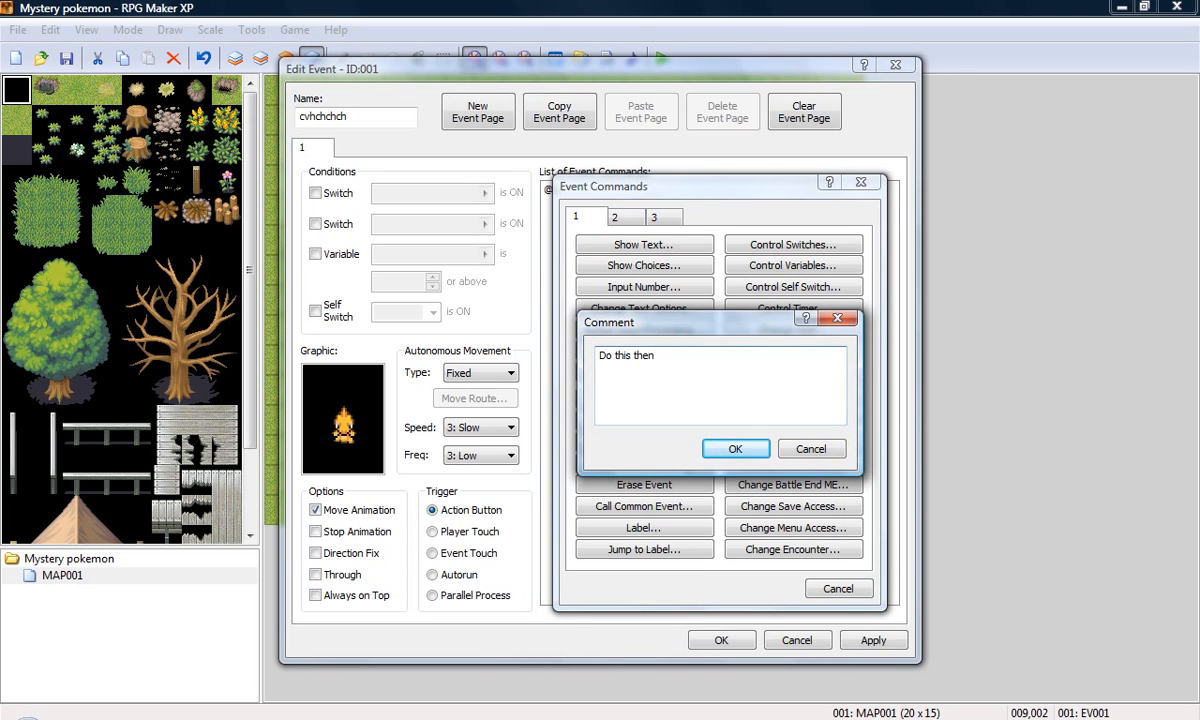
key(Return)
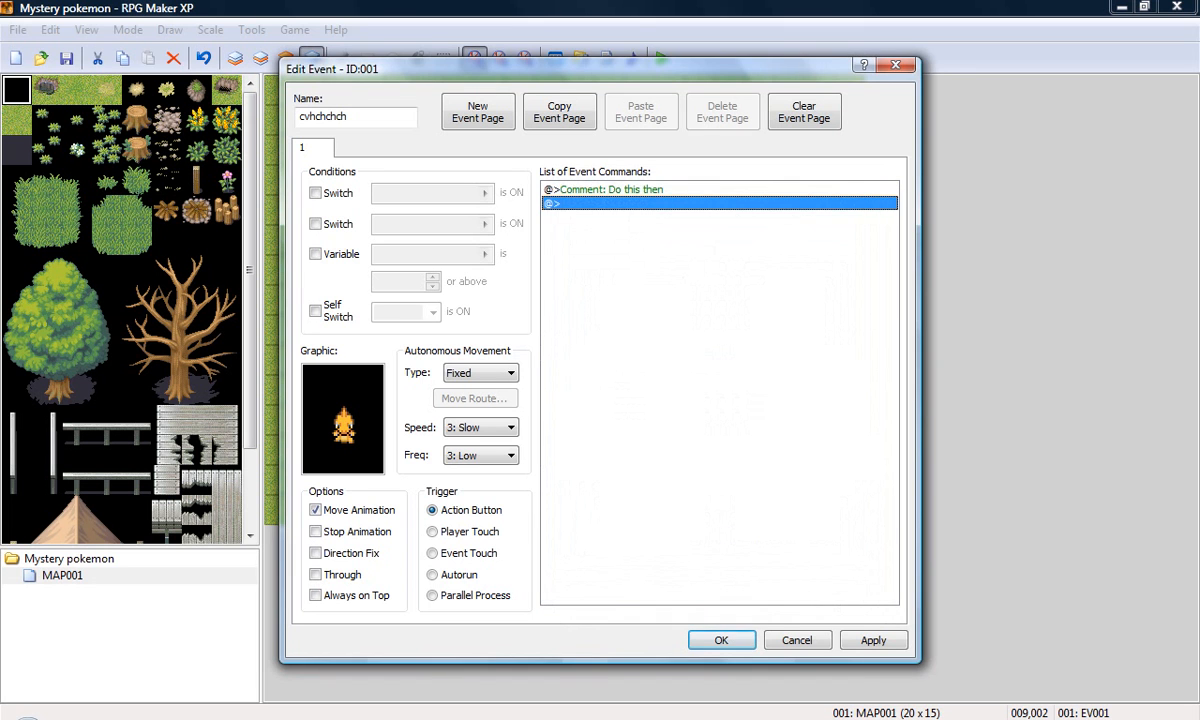
Examine the commands offered on all three Event Commands pages without adding any.
double_click(644, 203)
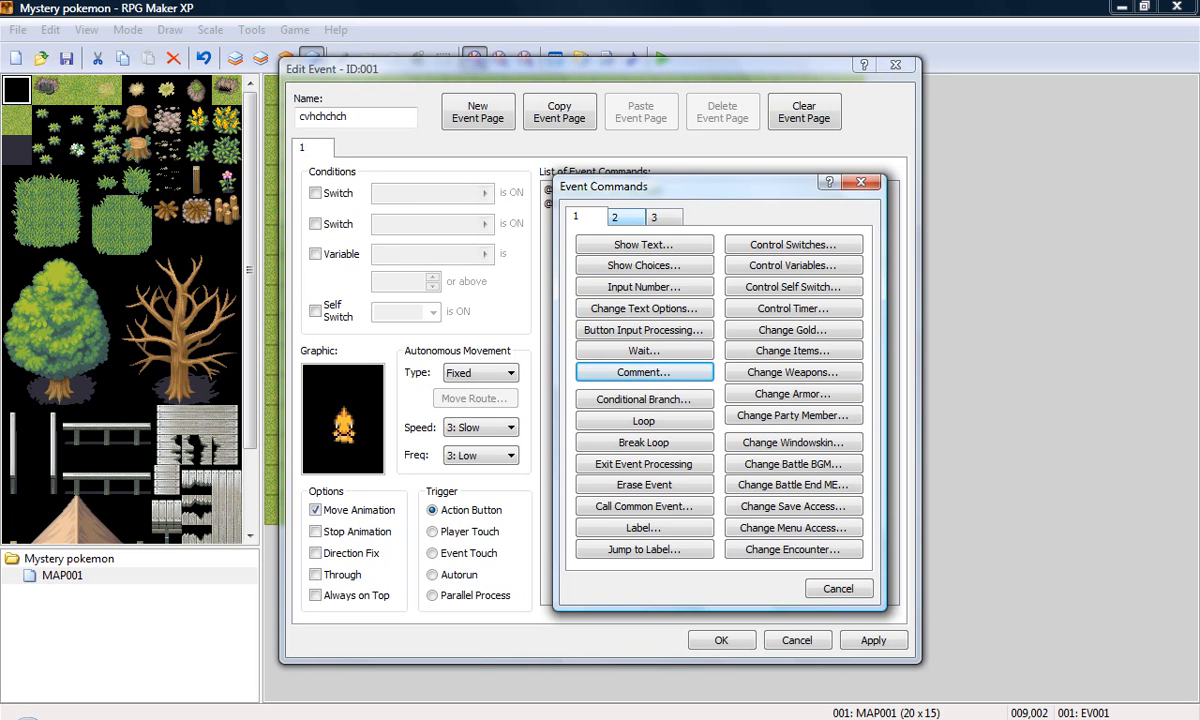
click(626, 217)
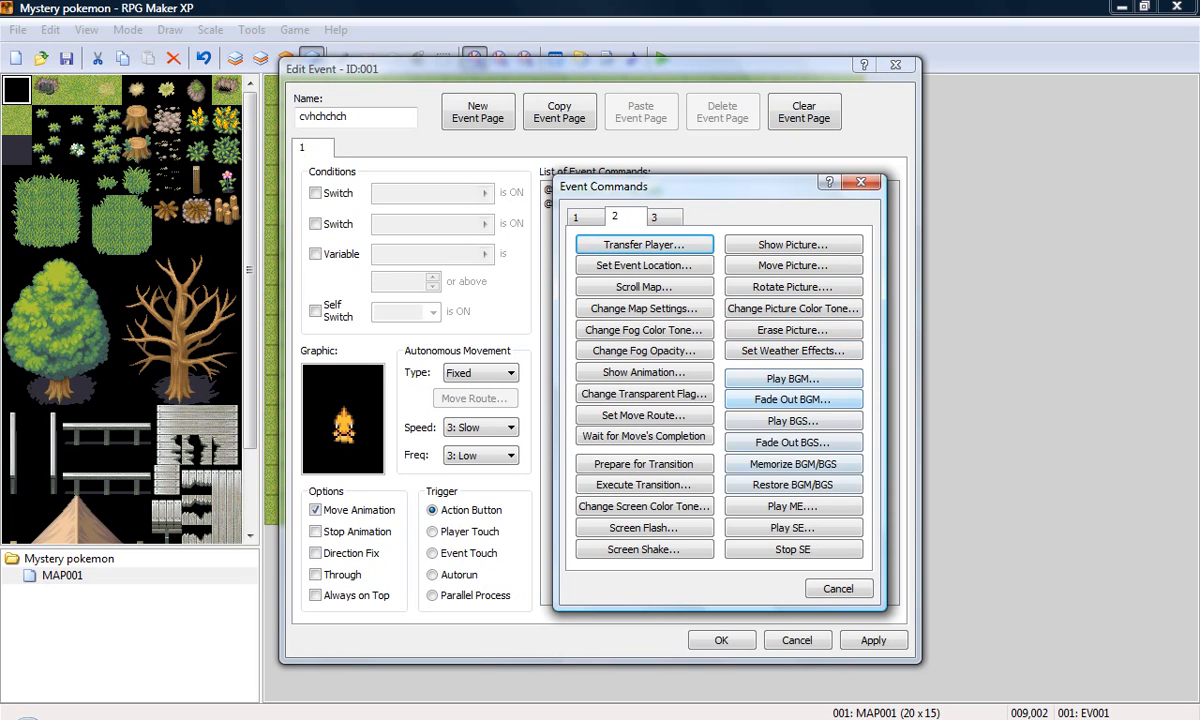
click(657, 217)
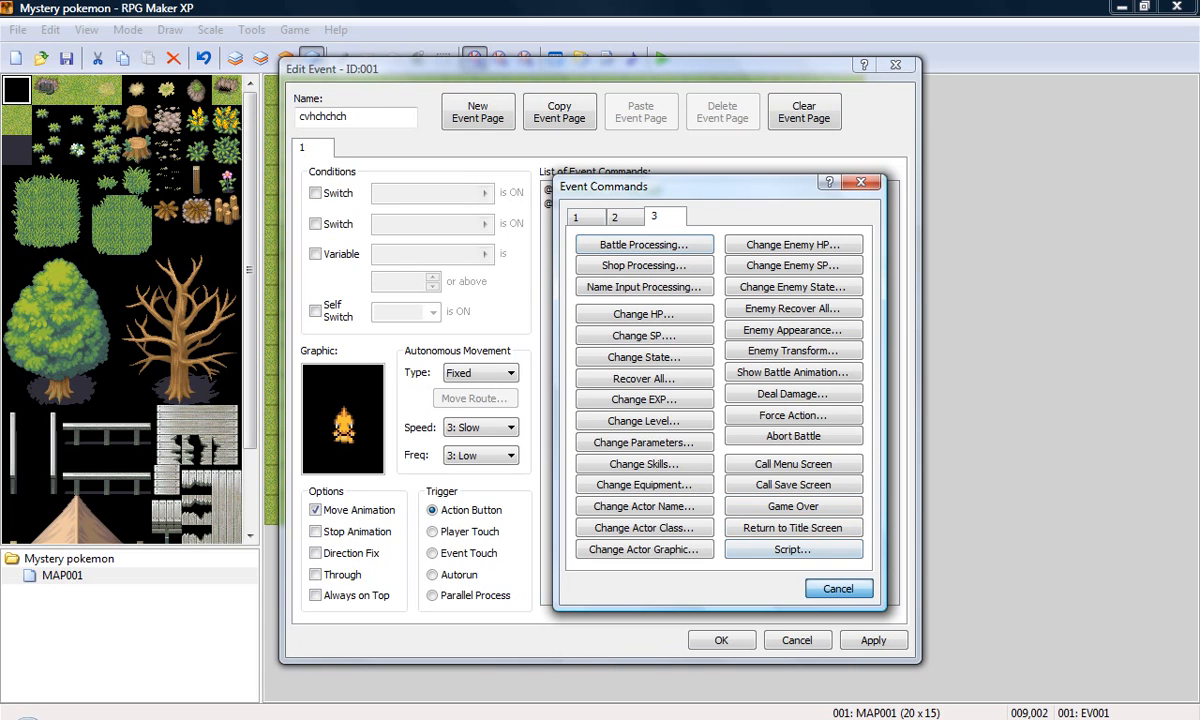
click(838, 588)
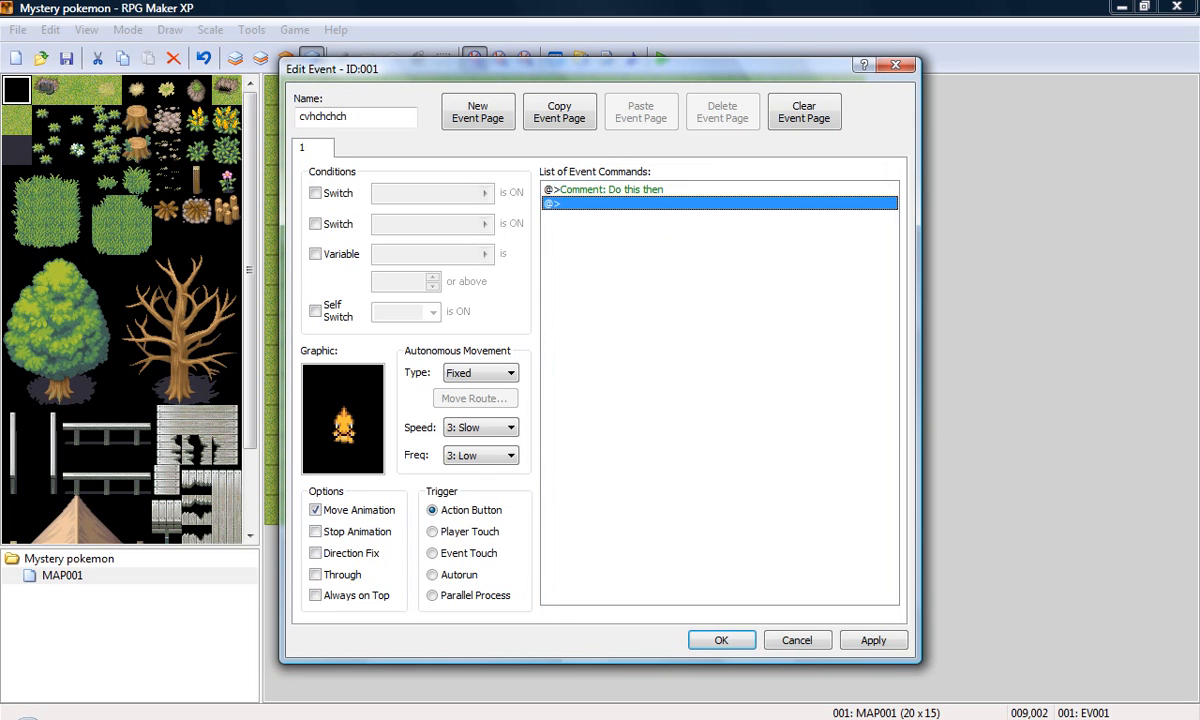
Add a Show Text command reading "Hi" after the comment and accept the event's changes.
double_click(640, 203)
click(644, 245)
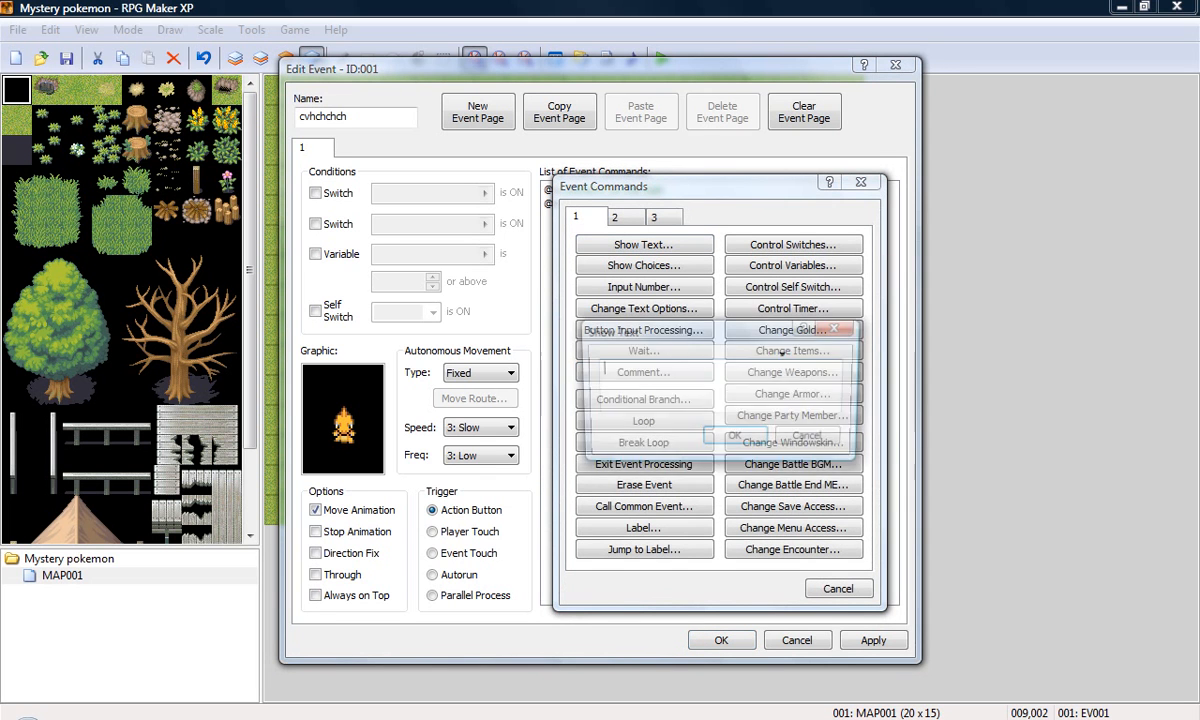
text(Hi)
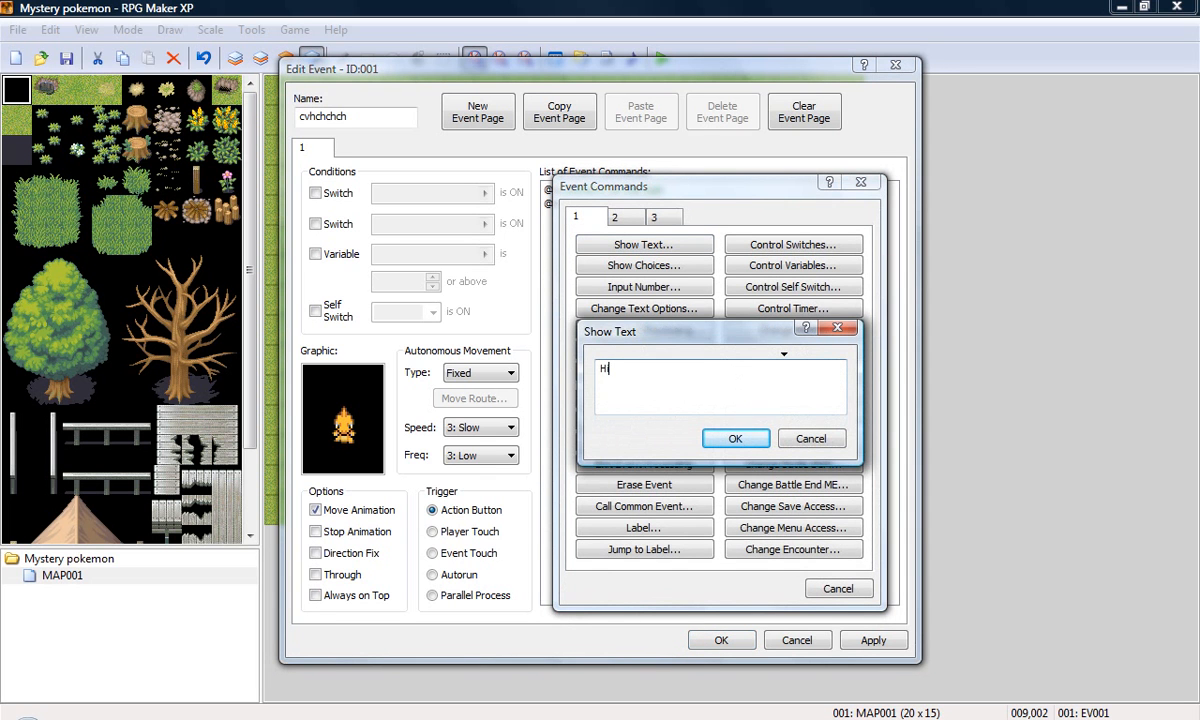
click(736, 438)
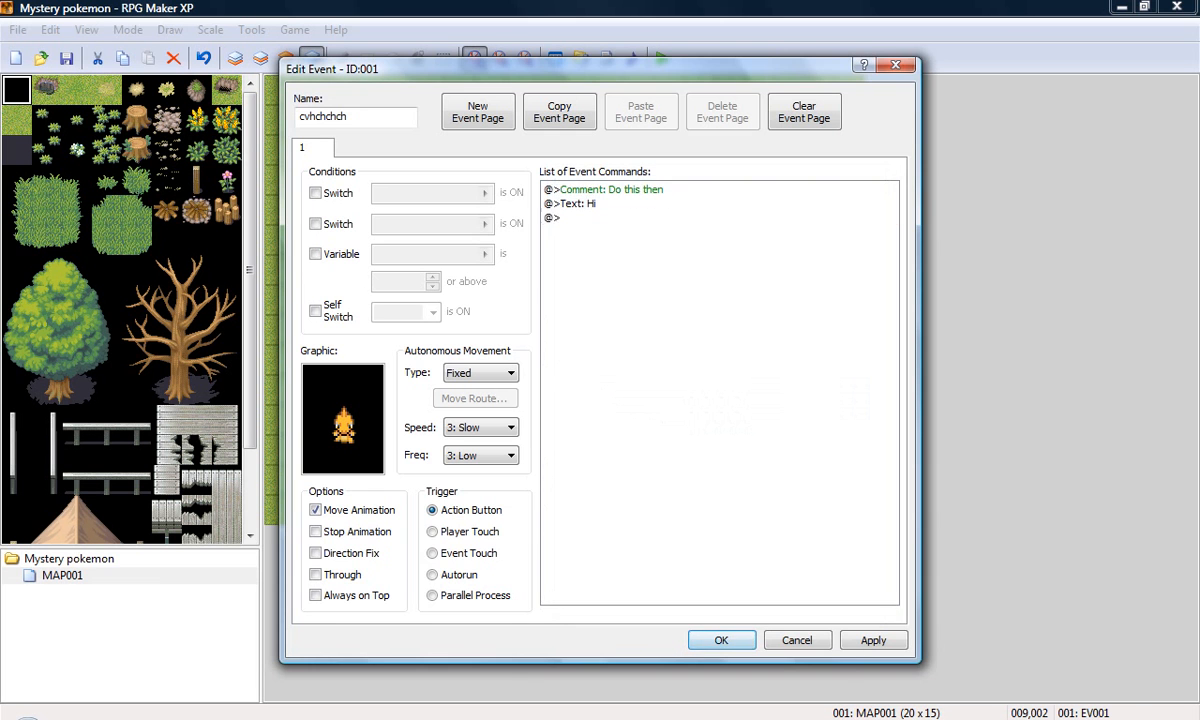
click(721, 640)
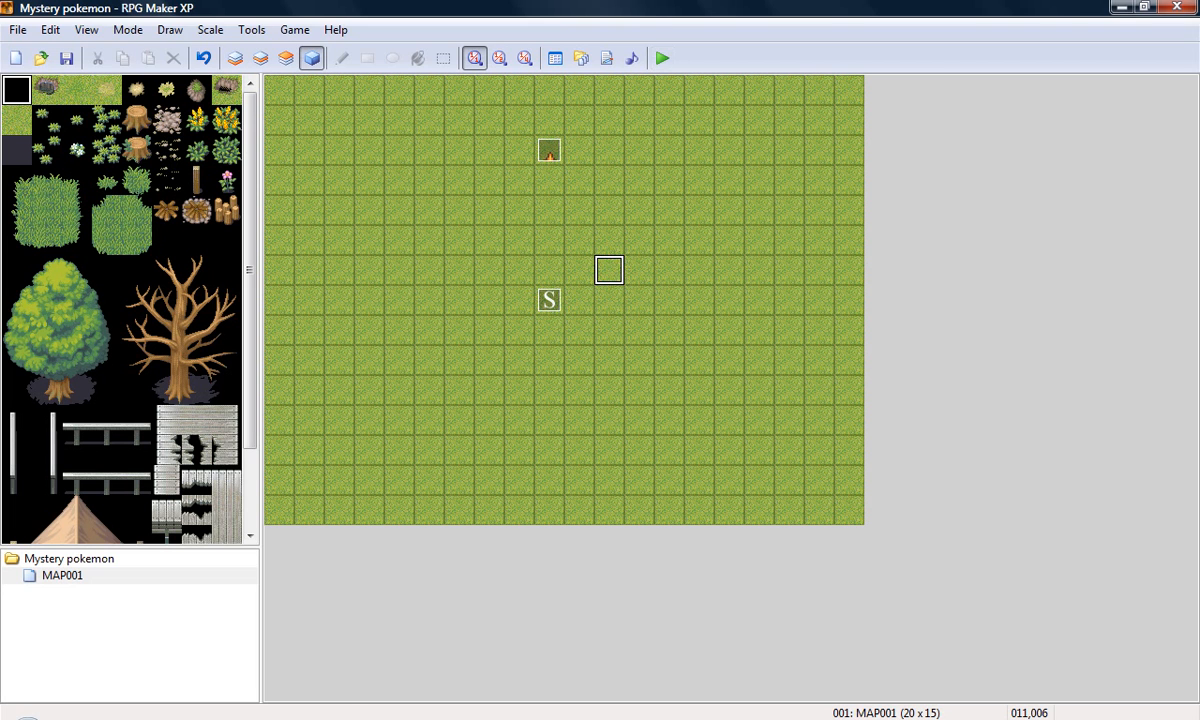
key(alt+Tab)
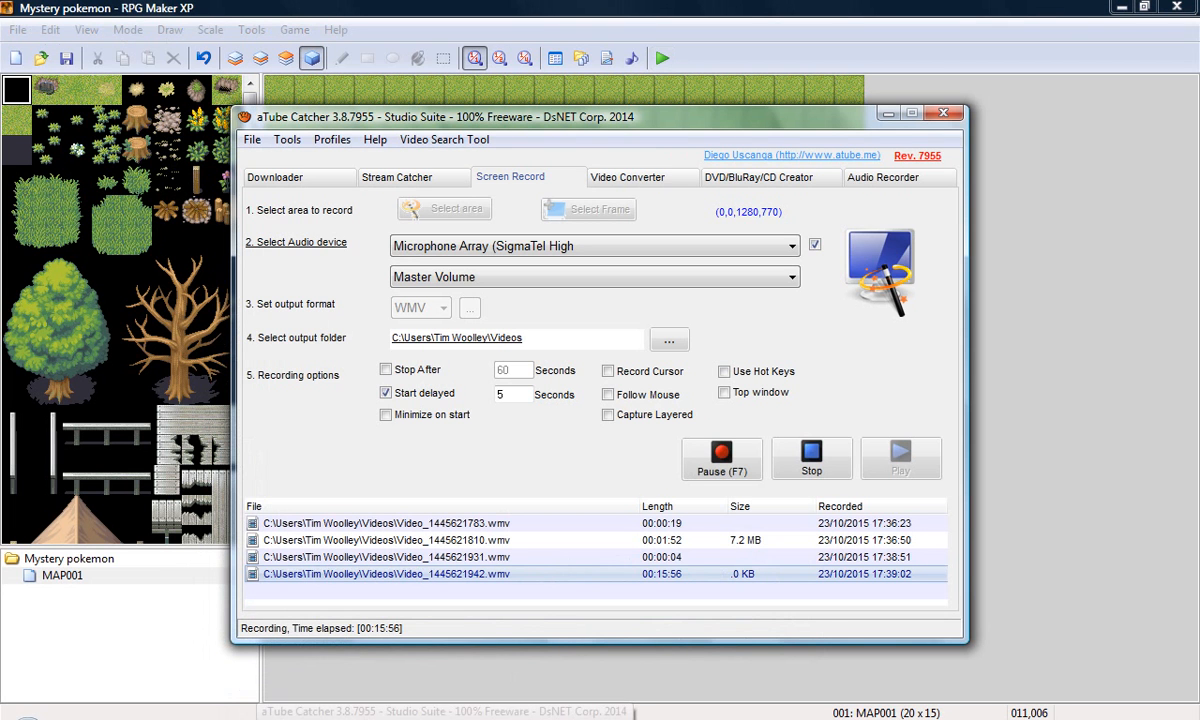
Playtest the project, saving the changes to Mystery pokemon, and start a New Game.
click(262, 719)
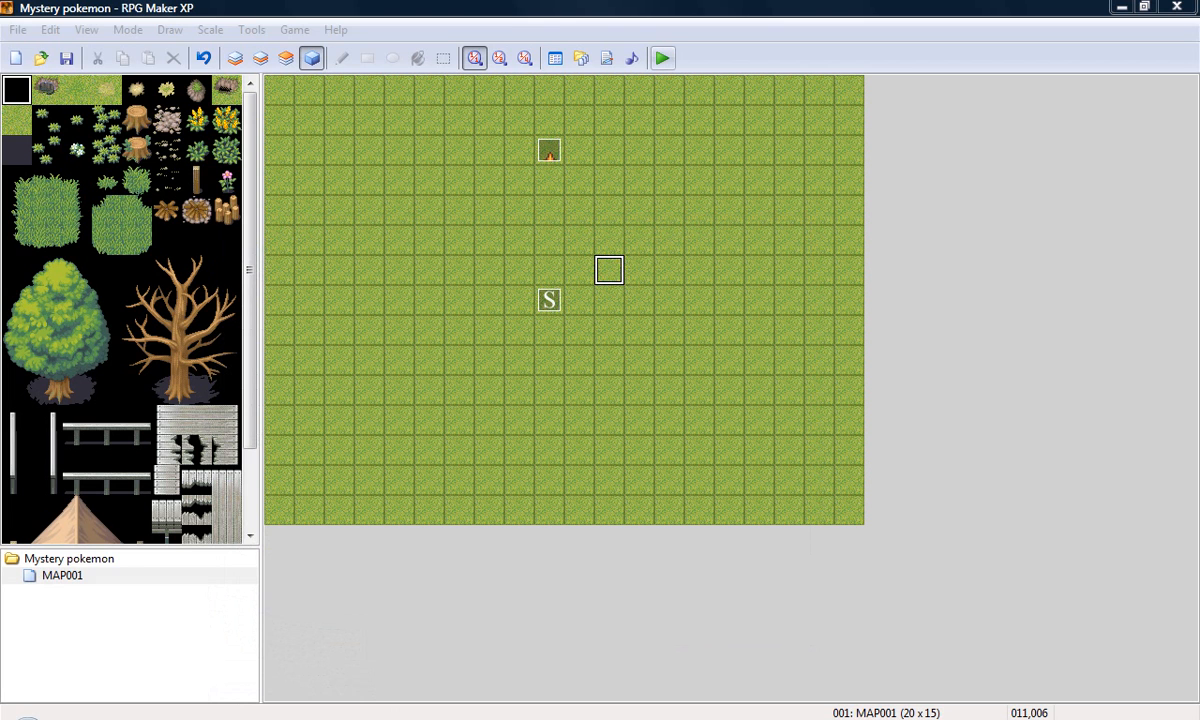
click(662, 58)
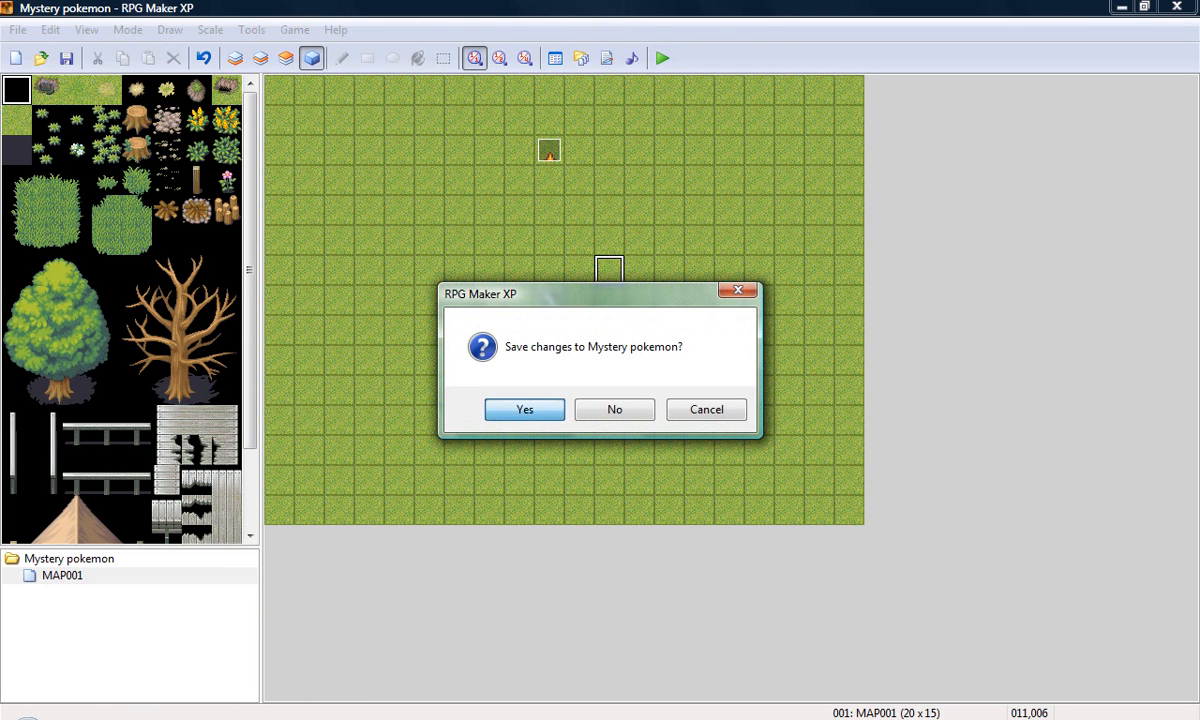
key(Return)
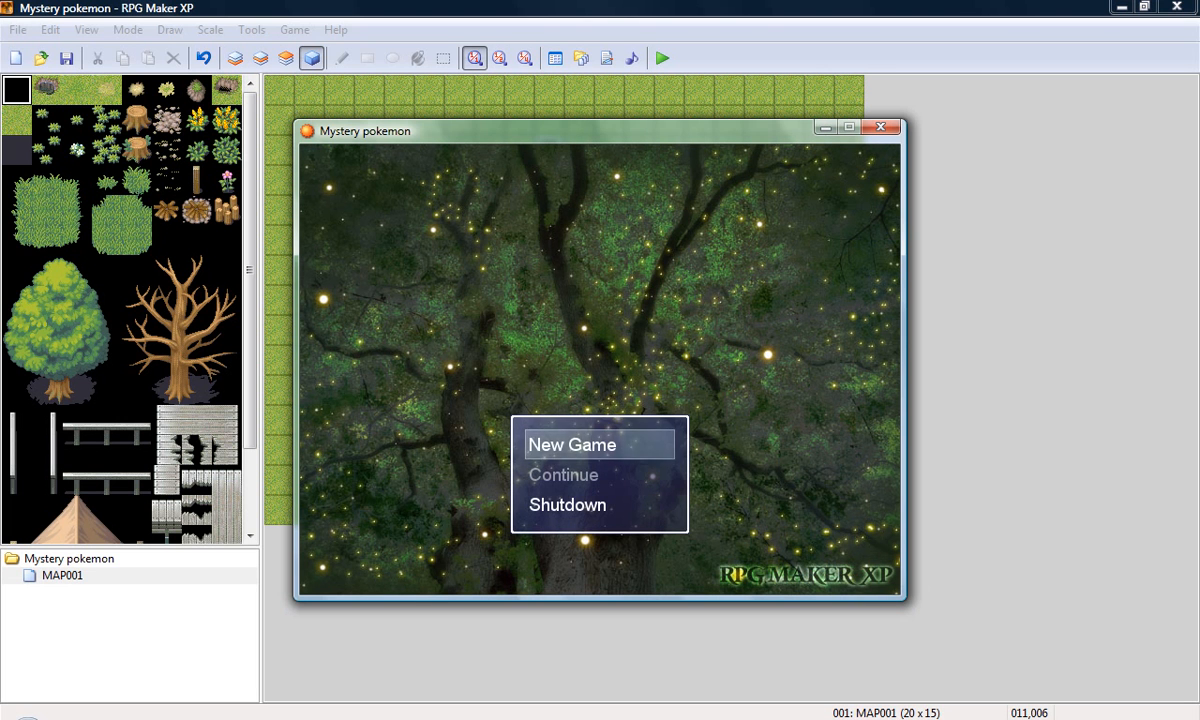
key(Up)
key(Up)
key(Up)
key(Return)
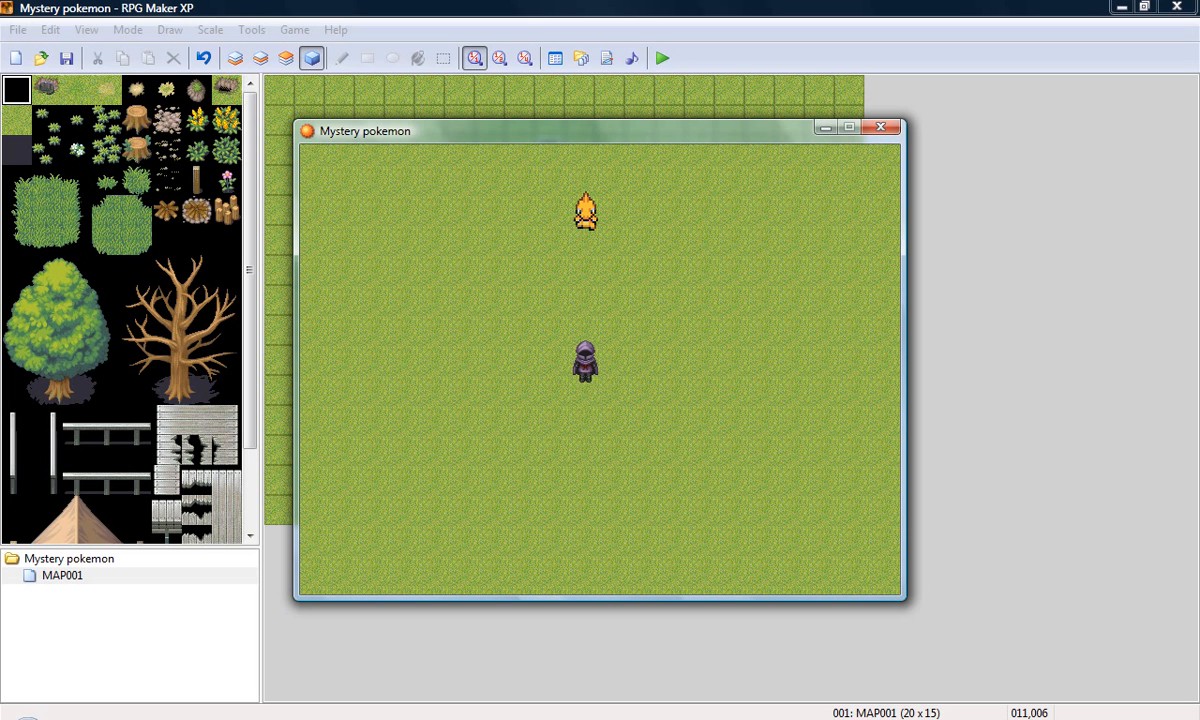
Walk the hooded player character around the map in all four directions and up to the orange creature.
key(Down)
key(Left)
key(Up)
key(Right)
key(Down)
key(Right)
key(Up)
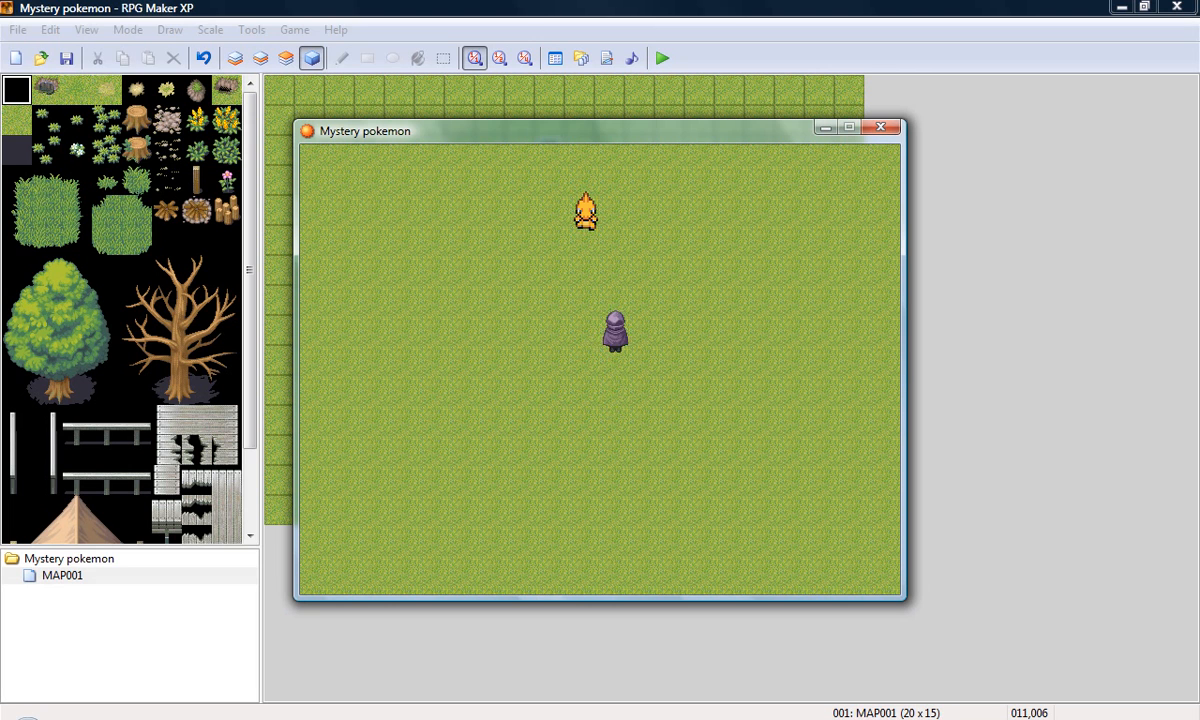
key(Left)
key(Down)
key(Right)
key(Up)
key(Left)
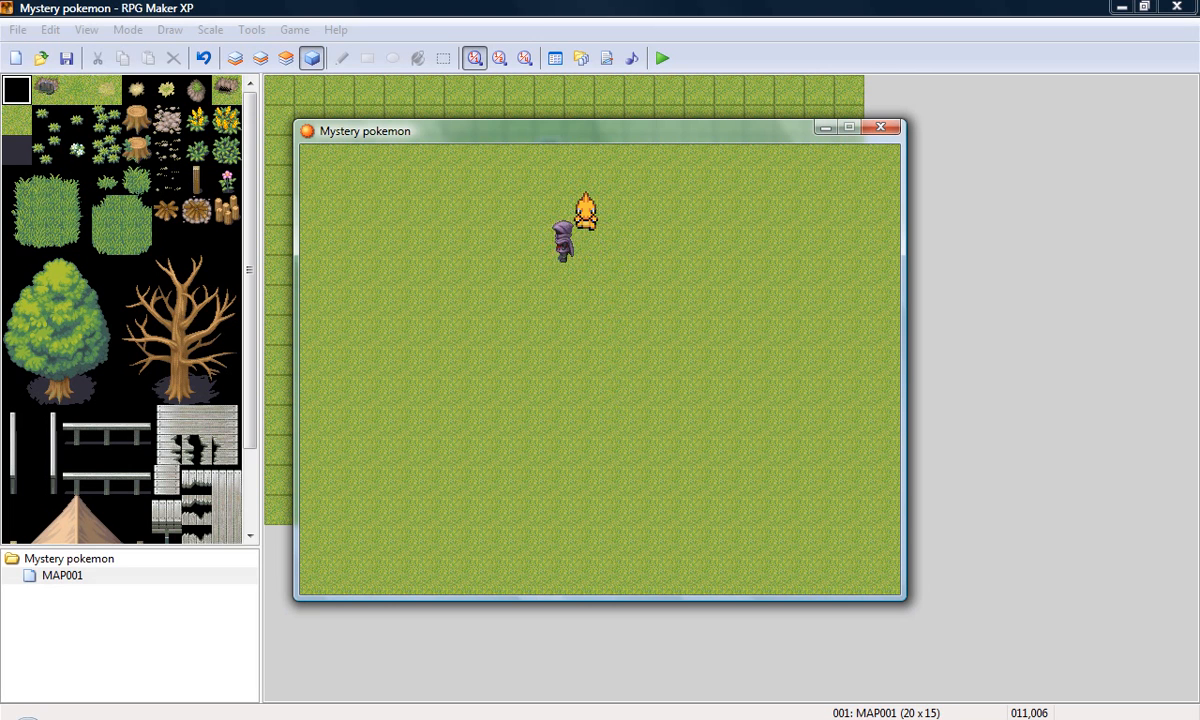
Talk to the orange creature from beside it, dismiss its message and end the playtest.
key(Up)
key(Return)
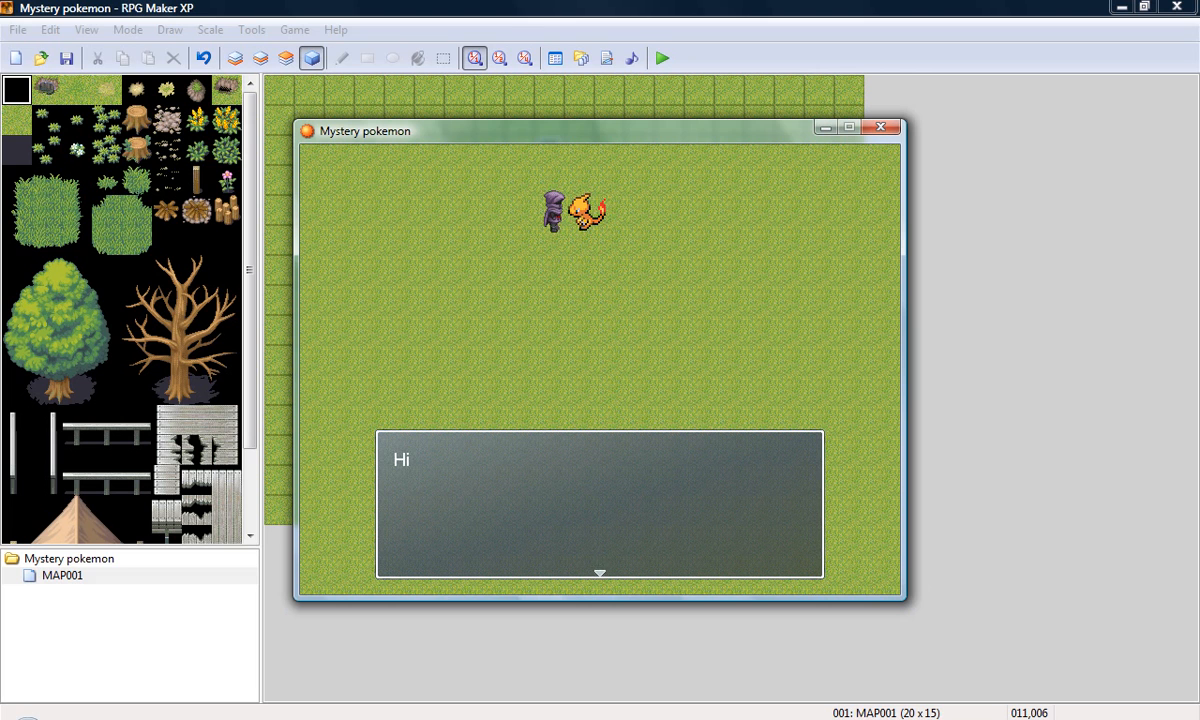
key(Return)
key(Return)
key(Return)
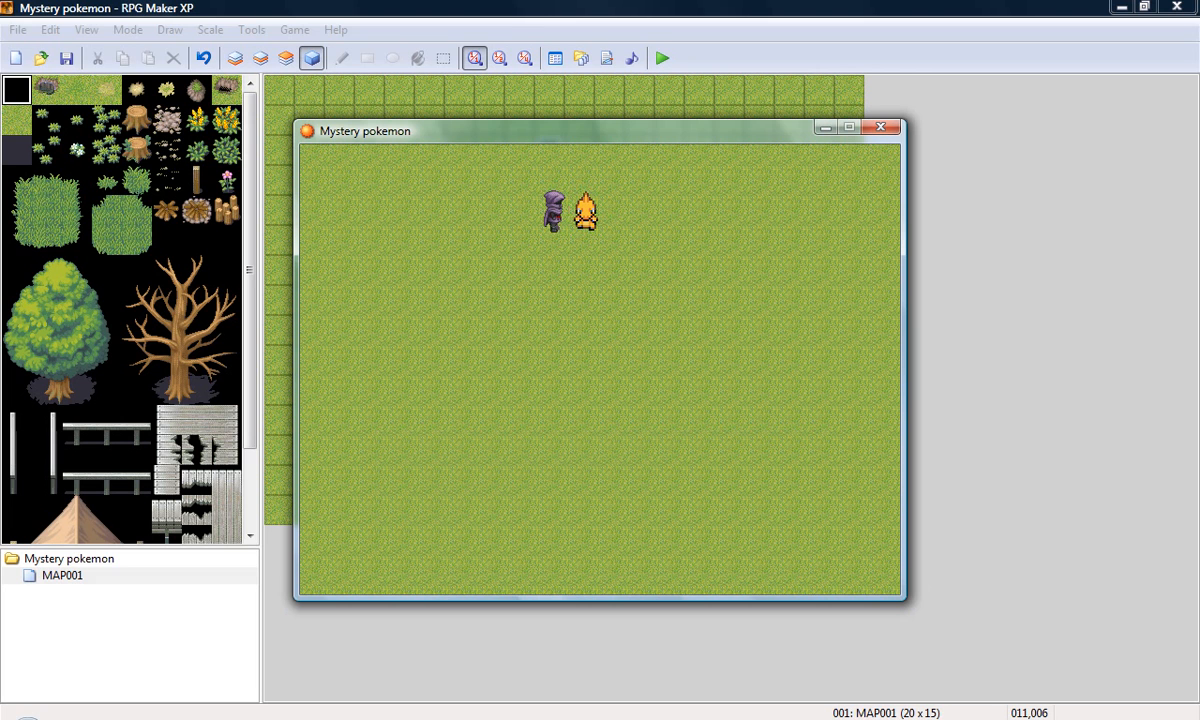
key(Down)
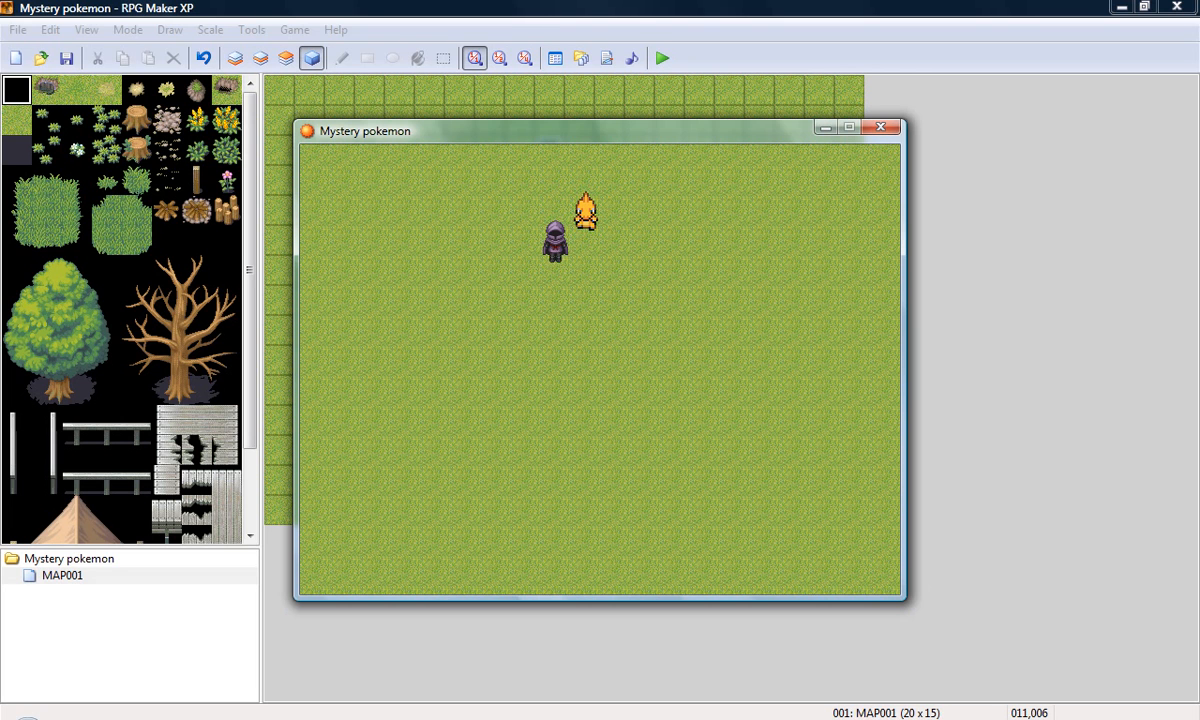
click(881, 127)
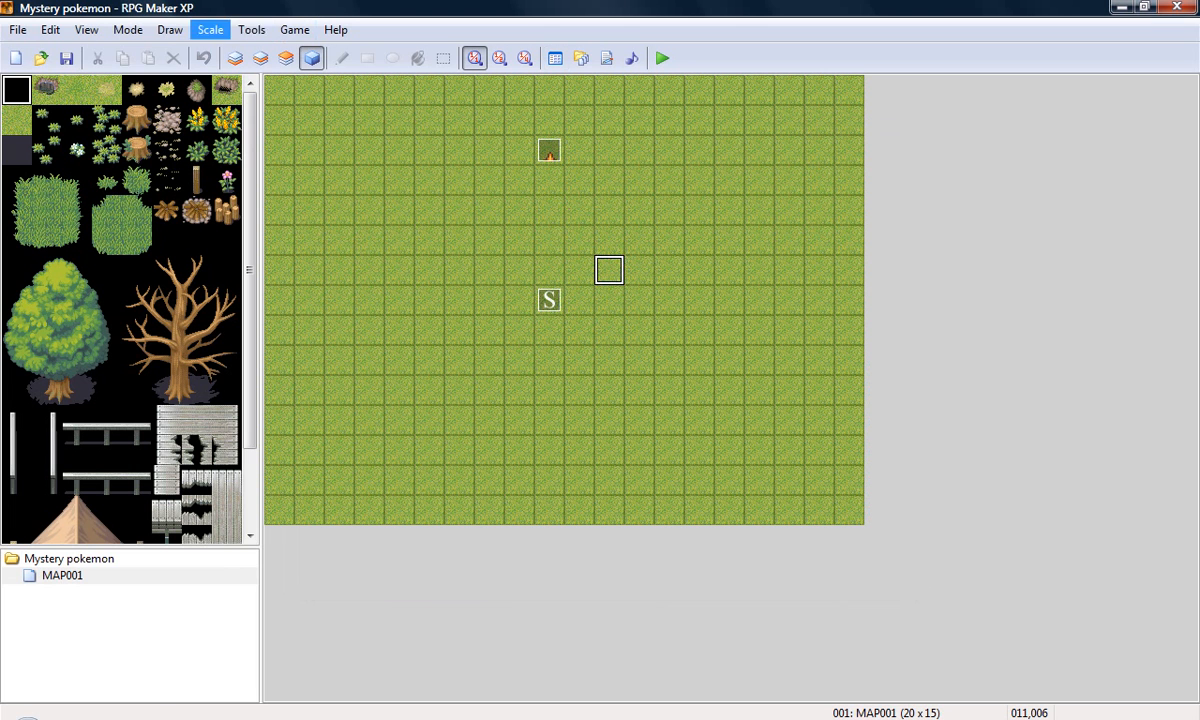
Fill the whole of map layer 1 with the dry, sandy grass tile, including the leftover green patches.
click(235, 58)
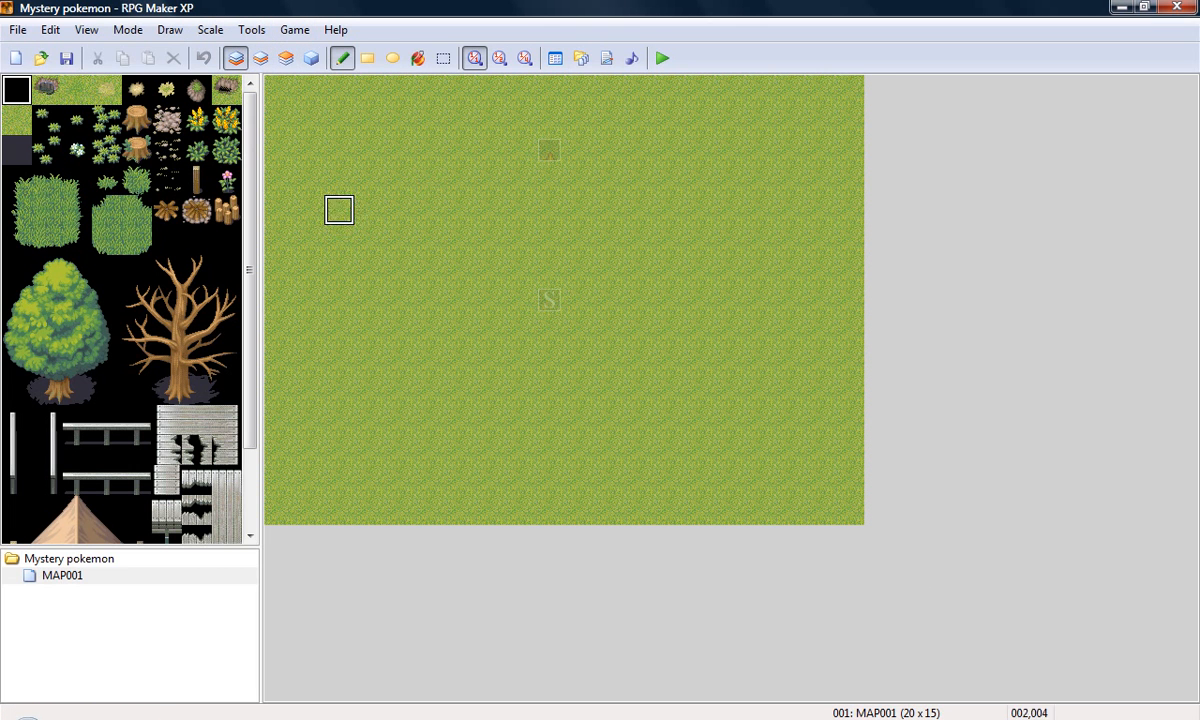
click(107, 89)
click(459, 240)
mouse_move(370, 250)
mouse_down()
mouse_move(550, 360)
mouse_move(400, 390)
mouse_move(430, 330)
mouse_move(370, 270)
mouse_up()
click(418, 58)
click(369, 150)
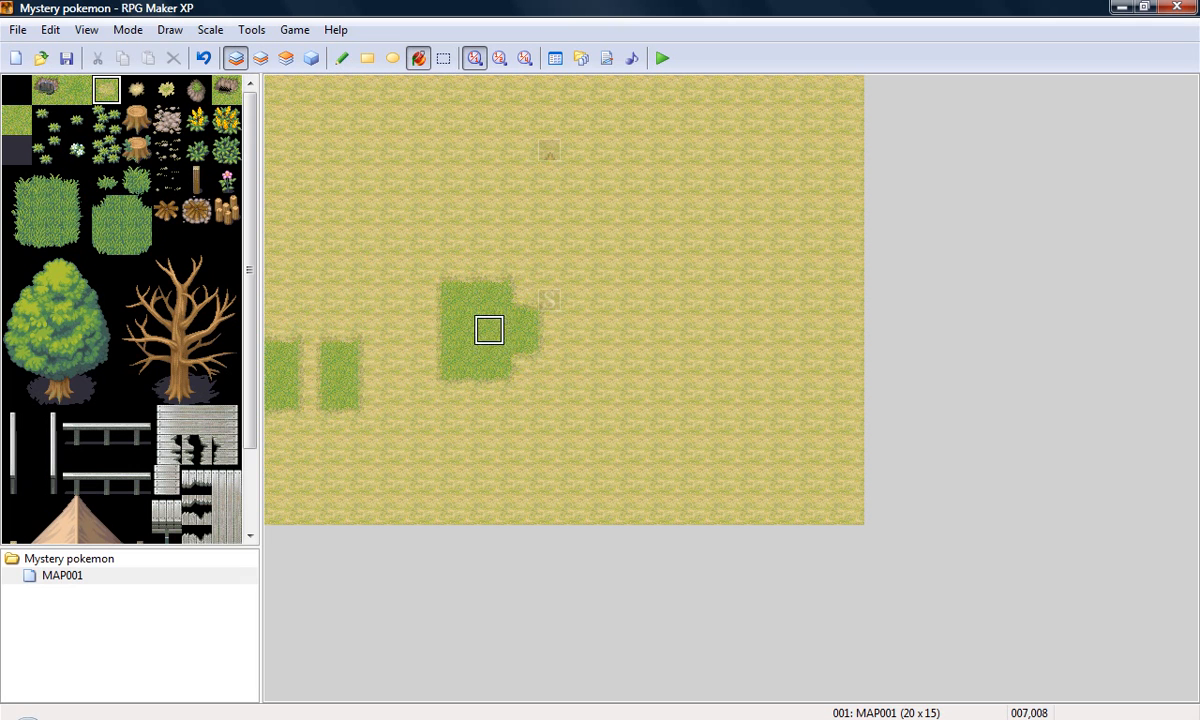
click(475, 300)
click(339, 360)
click(281, 362)
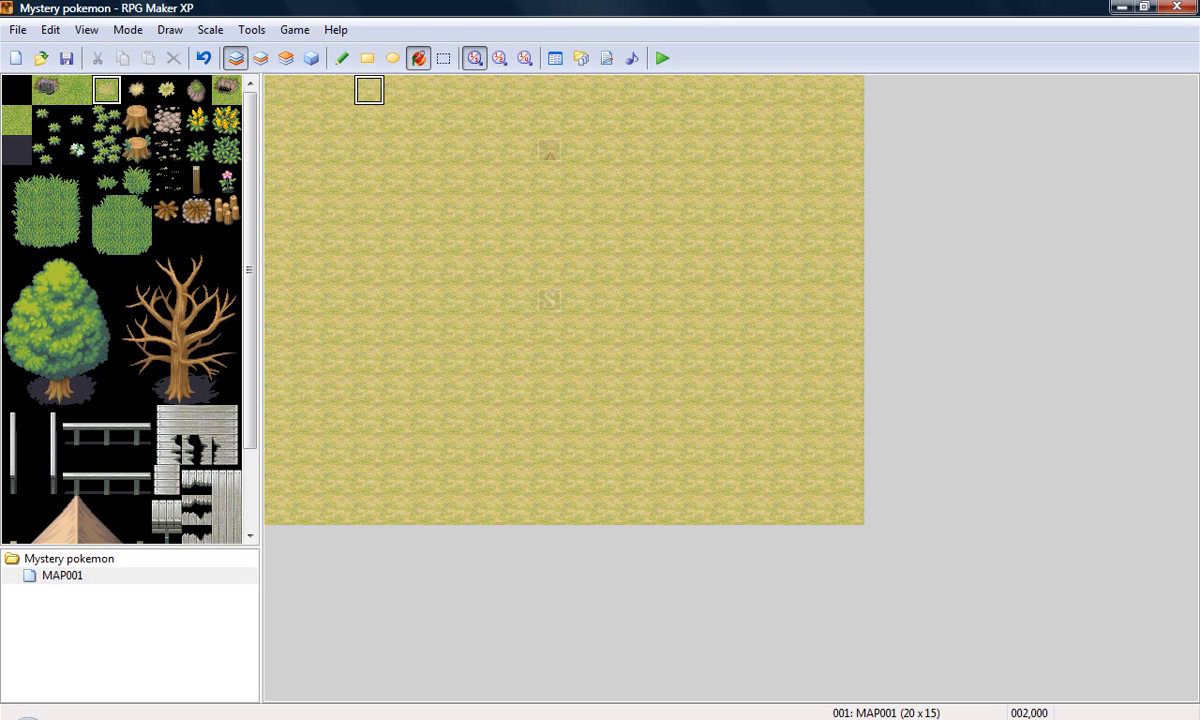
Flood-fill all of map layer 1 with the plain green grass tile.
click(76, 89)
click(402, 169)
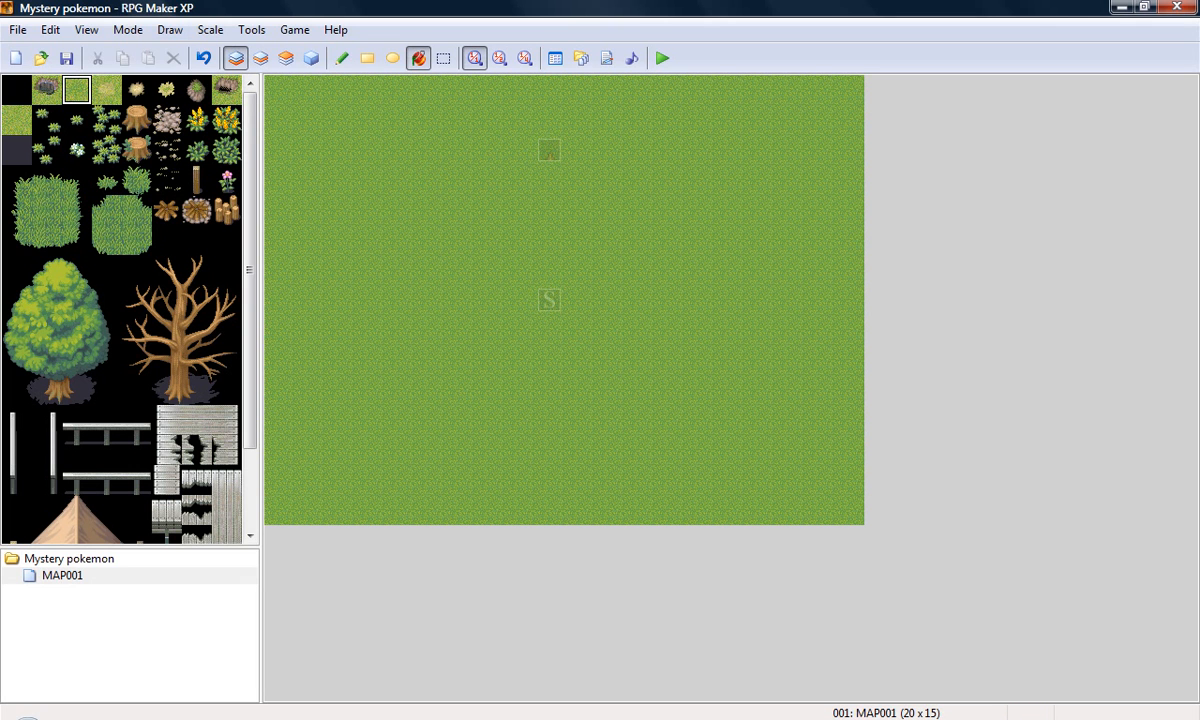
click(368, 58)
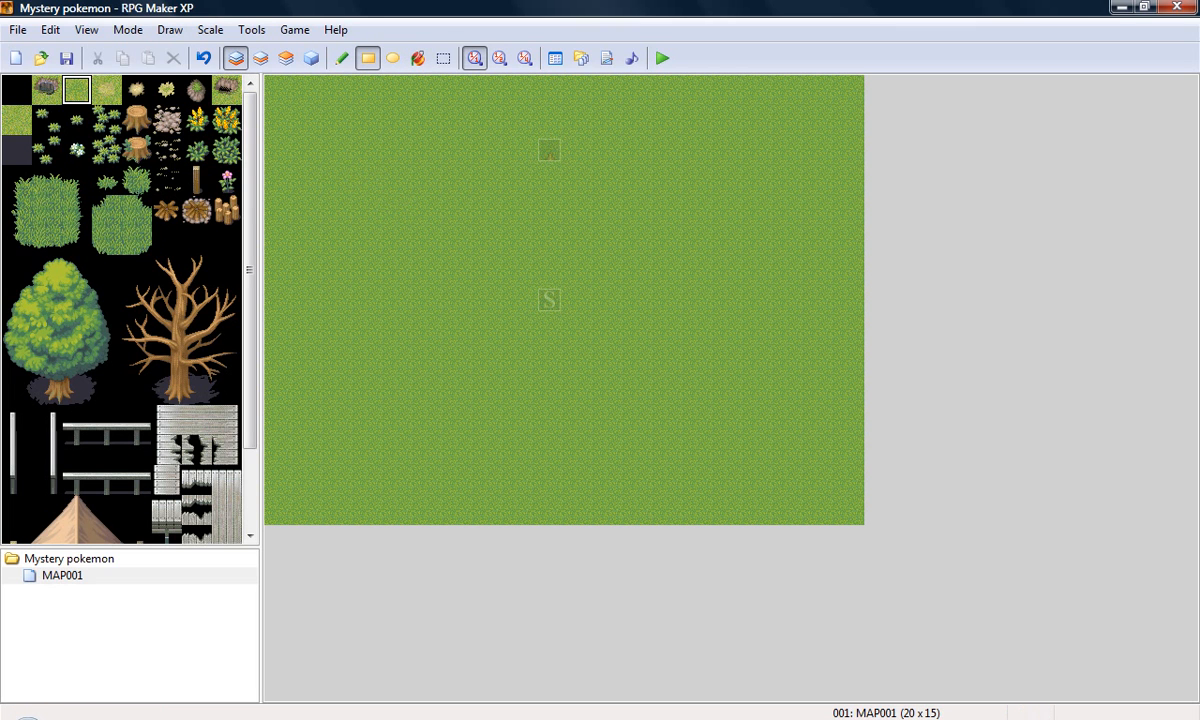
click(393, 58)
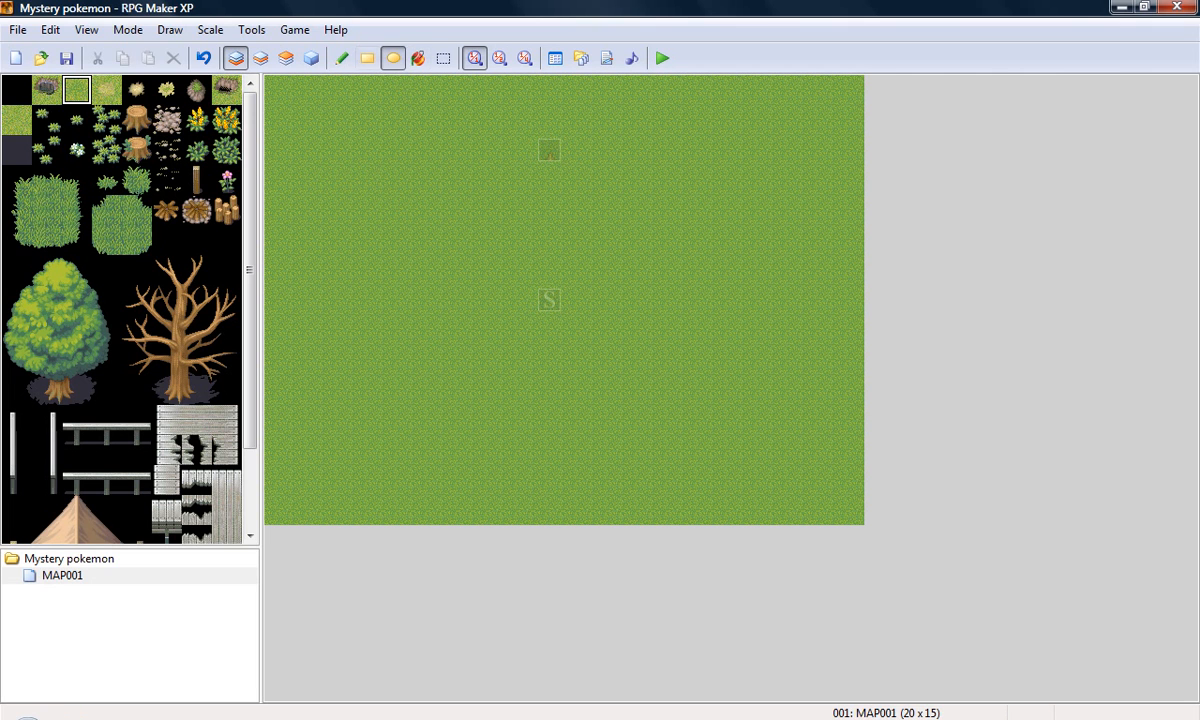
Pencil trial strokes of dry and light grass in the map's upper-left area and paint over them with green grass.
click(342, 58)
click(107, 90)
mouse_move(459, 240)
mouse_down()
mouse_move(429, 240)
mouse_move(399, 330)
mouse_move(367, 206)
mouse_move(308, 118)
mouse_move(306, 78)
mouse_up()
click(16, 119)
mouse_move(290, 141)
mouse_down()
mouse_move(308, 209)
mouse_move(275, 172)
mouse_up()
click(107, 90)
click(77, 90)
mouse_move(276, 115)
mouse_down()
mouse_move(380, 300)
mouse_move(339, 270)
mouse_move(339, 300)
mouse_move(279, 62)
mouse_move(399, 330)
mouse_move(458, 329)
mouse_move(490, 359)
mouse_move(249, 270)
mouse_move(309, 210)
mouse_move(309, 240)
mouse_up()
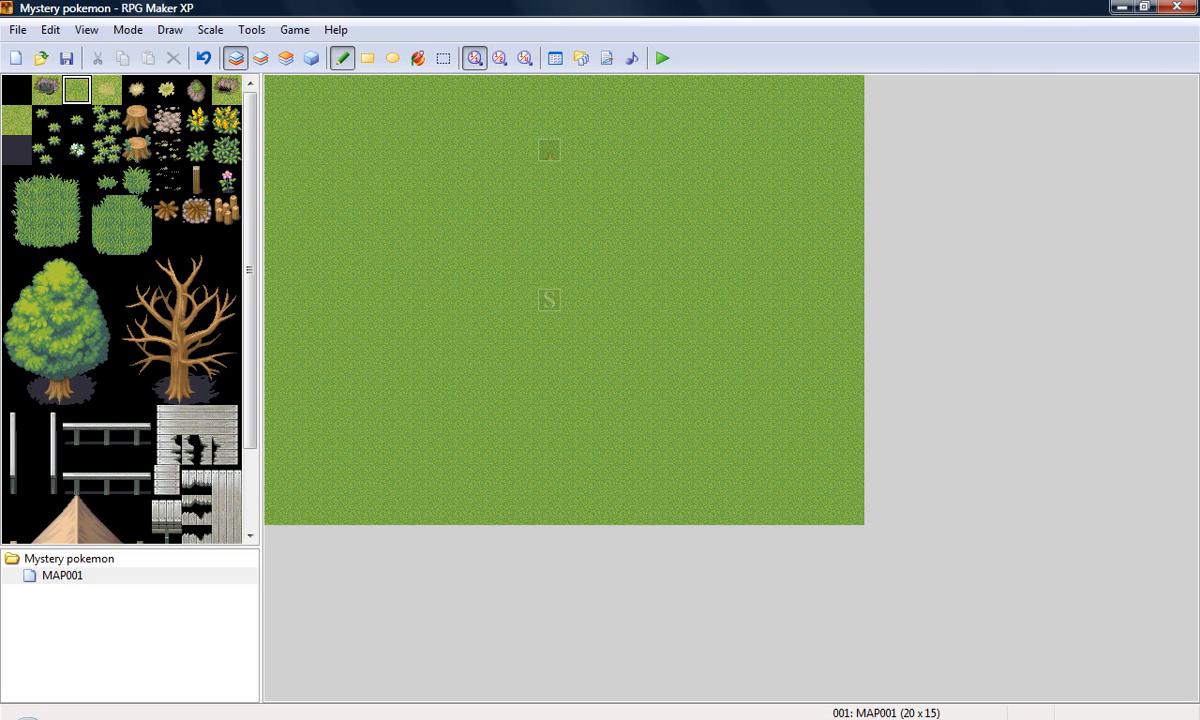
Paint a rock-edged pool about 3 tiles wide and 4 tiles tall at the map's upper edge, starting one column in.
click(47, 90)
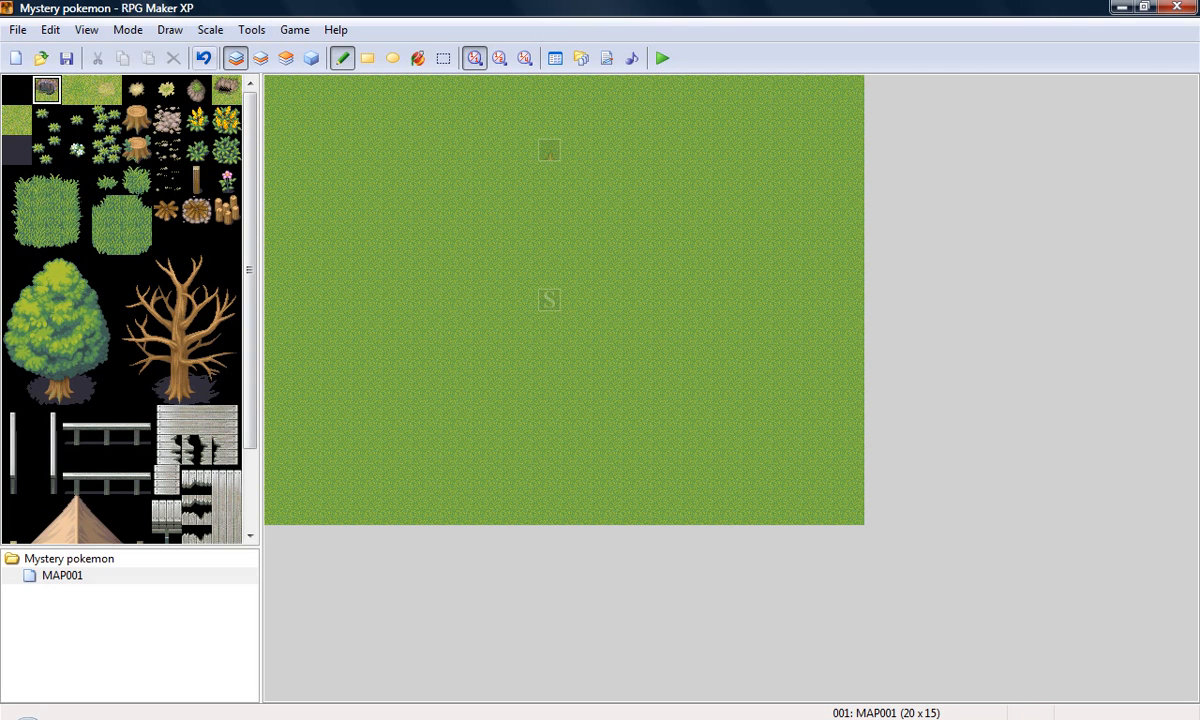
mouse_move(308, 90)
mouse_down()
mouse_move(340, 180)
mouse_move(369, 90)
mouse_move(320, 125)
mouse_move(318, 165)
mouse_up()
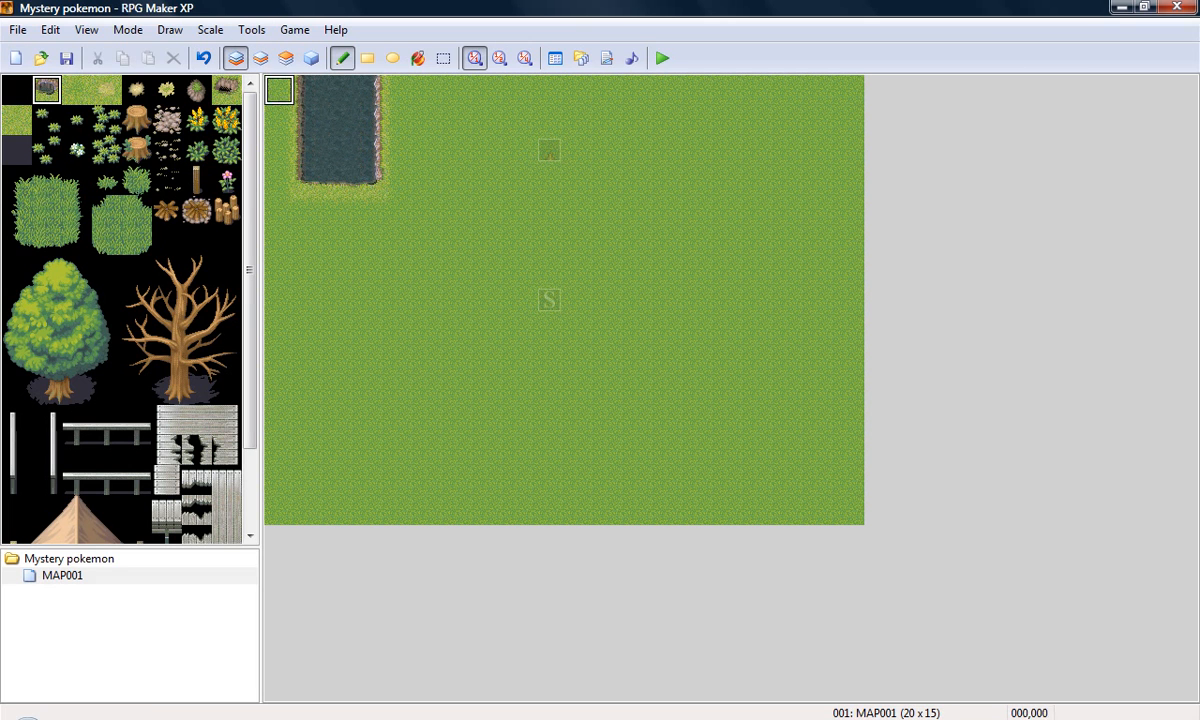
Paint a trial patch of the rocky-edged tile below the pool on layer 1, undo it and preview layer 2.
click(227, 90)
mouse_move(340, 268)
mouse_down()
mouse_move(430, 268)
mouse_move(339, 270)
mouse_move(423, 297)
mouse_move(367, 297)
mouse_move(339, 330)
mouse_move(396, 330)
mouse_move(399, 303)
mouse_move(425, 327)
mouse_up()
click(204, 58)
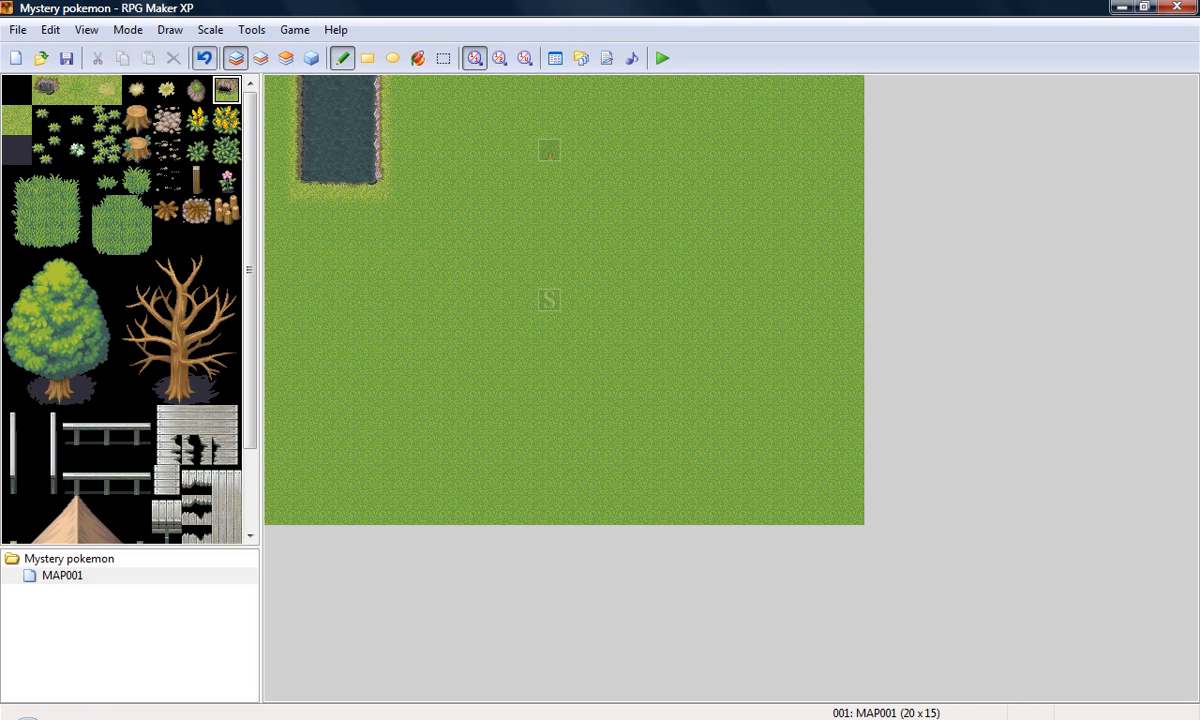
click(260, 58)
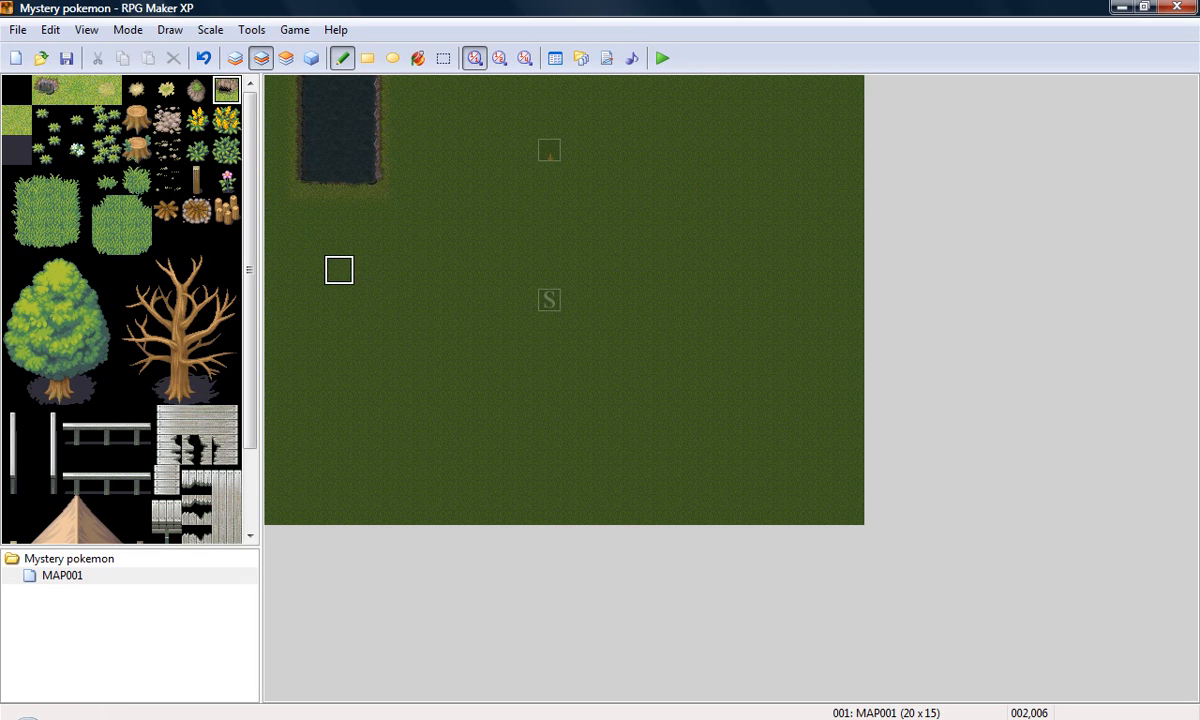
click(235, 58)
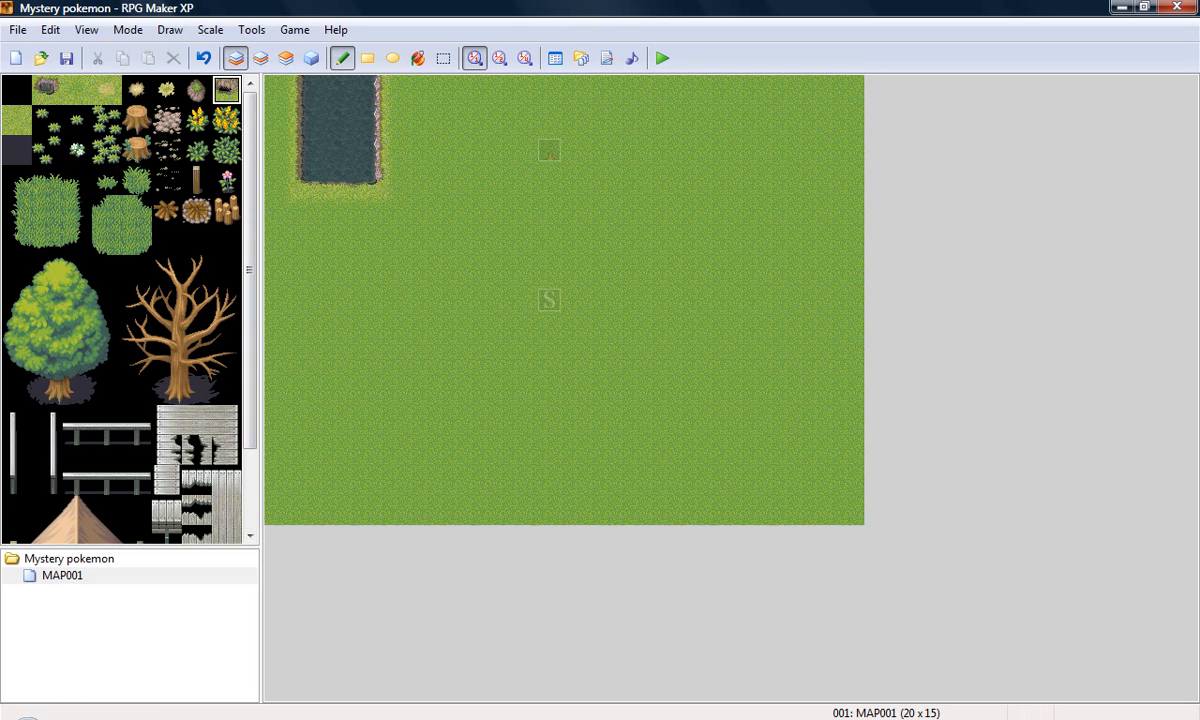
Try placing the whole bare tree on layer 1 at tile 003,006 and undo it.
drag(137, 271, 225, 390)
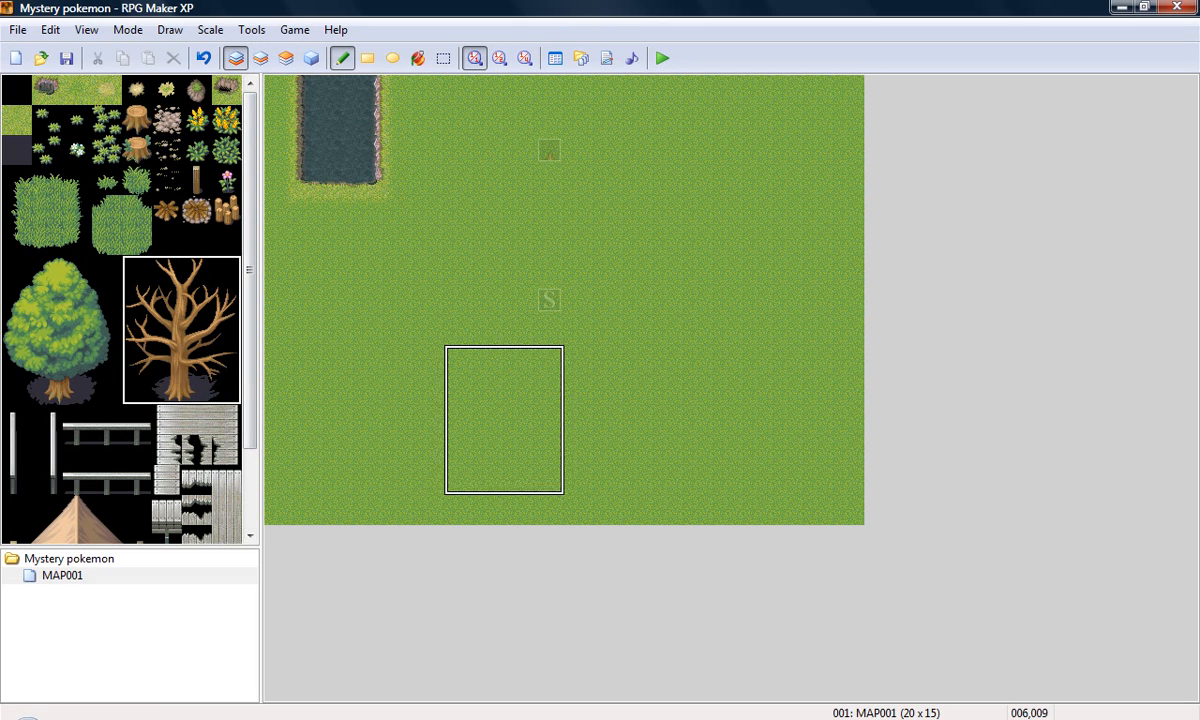
click(370, 270)
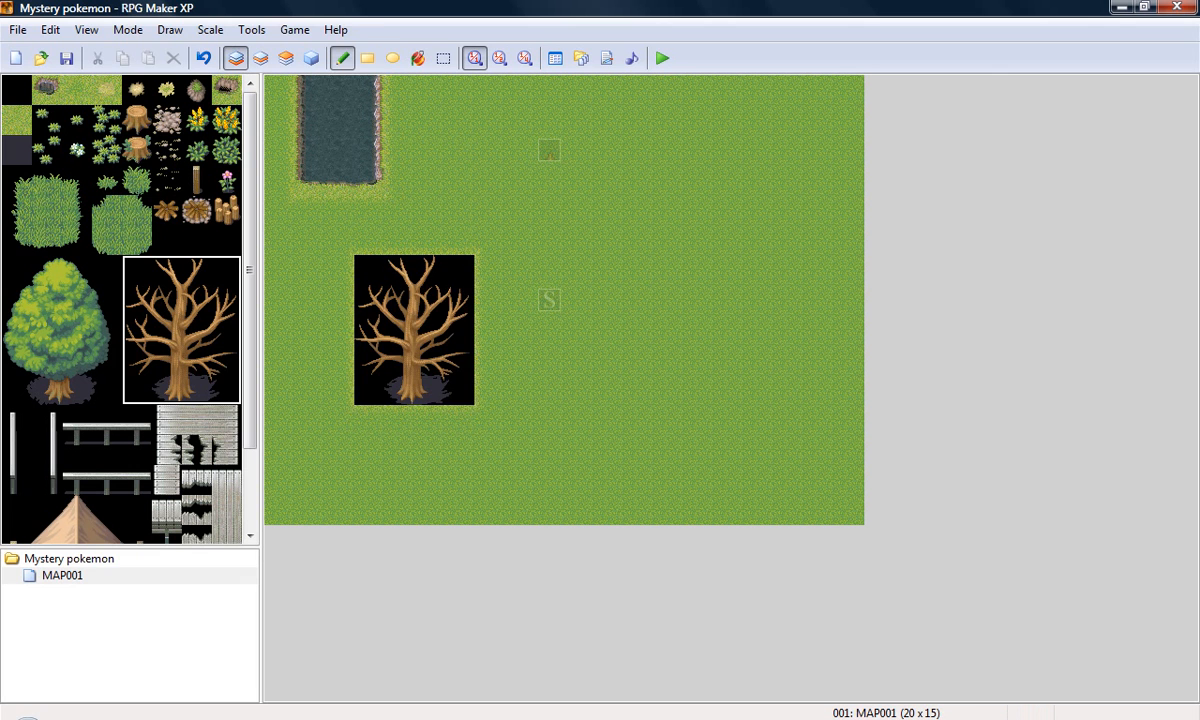
click(203, 57)
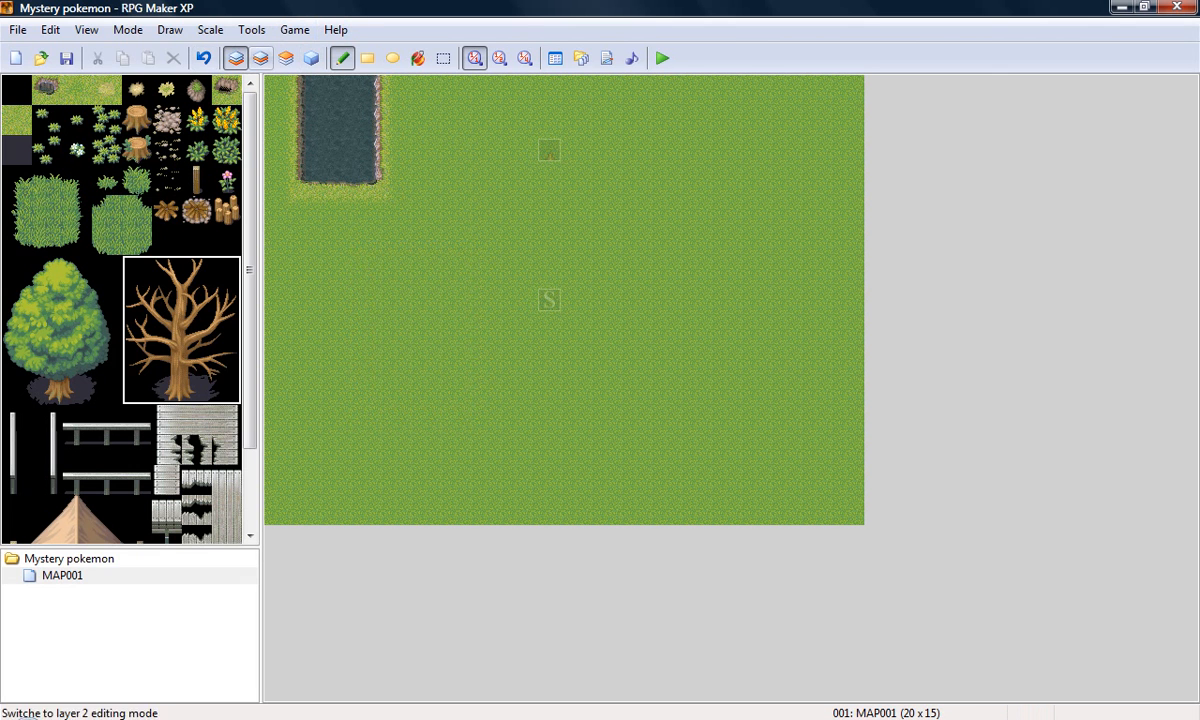
Place a bare tree on layer 2 at tile 003,006 and two overlapping bare trees on layer 3 at 005,008 and 001,008.
click(260, 57)
click(369, 270)
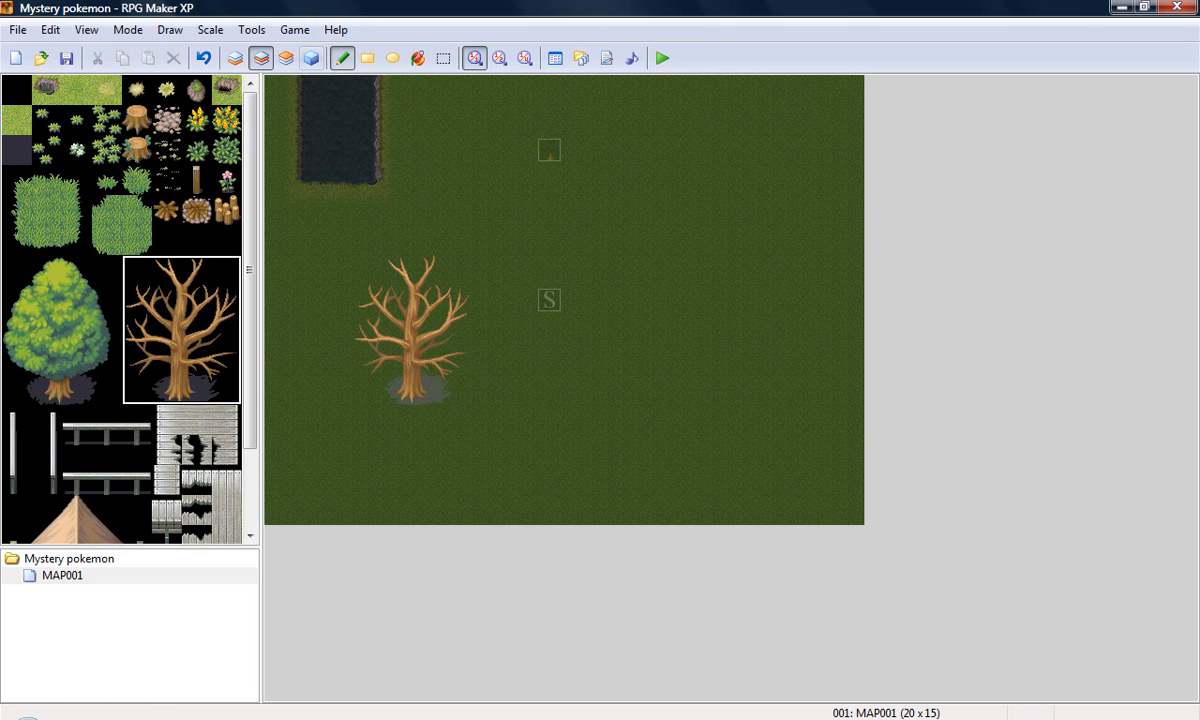
click(286, 58)
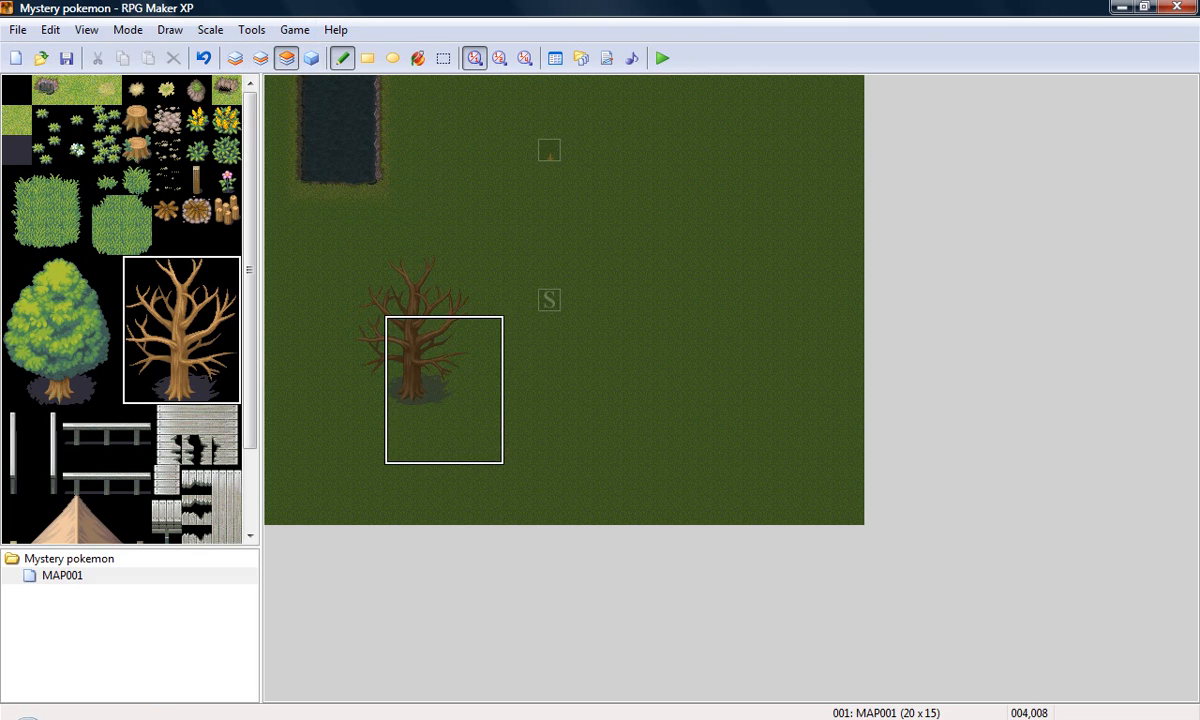
click(429, 331)
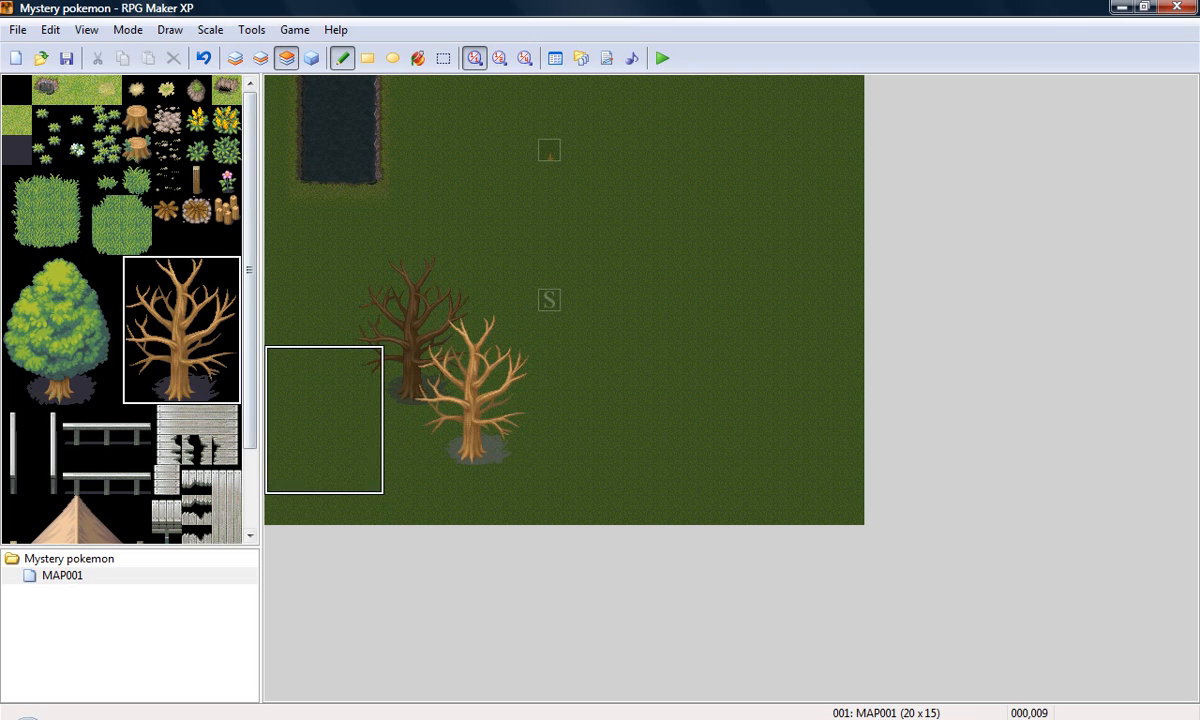
click(309, 331)
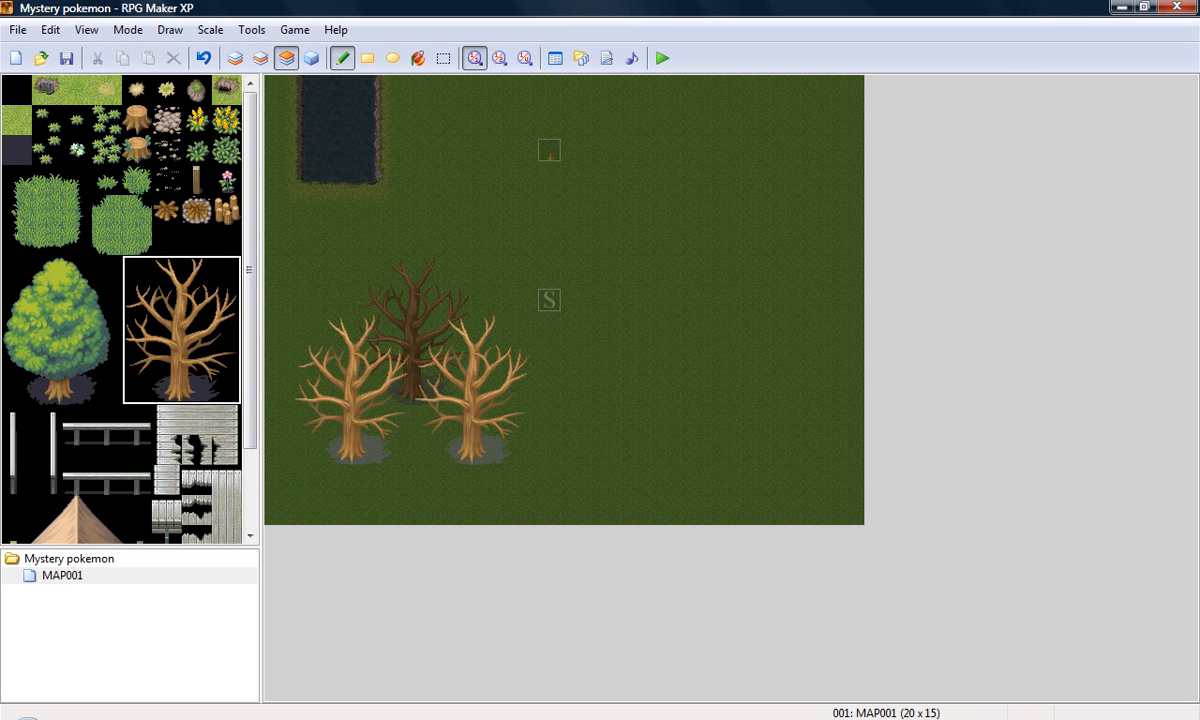
Create a new event on map tile 013,004 using the 055-Snake01 character graphic.
click(312, 58)
click(699, 300)
double_click(669, 210)
double_click(343, 420)
click(473, 450)
click(388, 476)
click(388, 464)
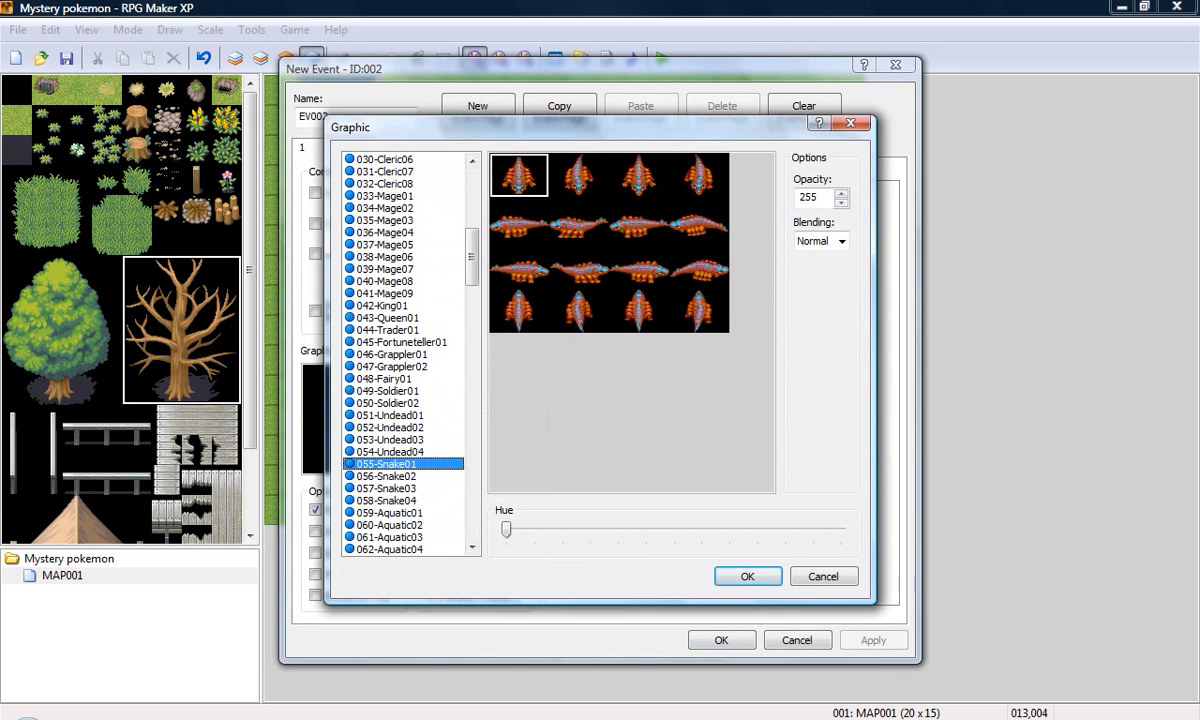
click(747, 576)
click(721, 640)
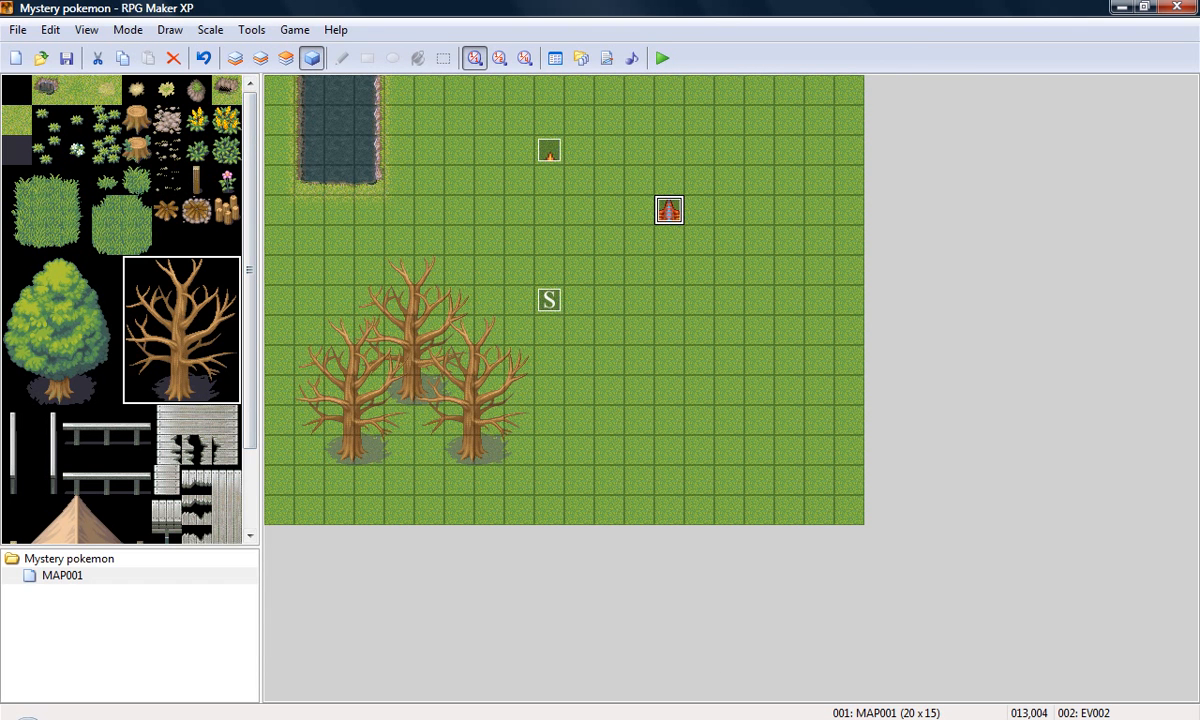
Reopen the event on tile 013,004, add an extra event page and delete it again.
double_click(669, 210)
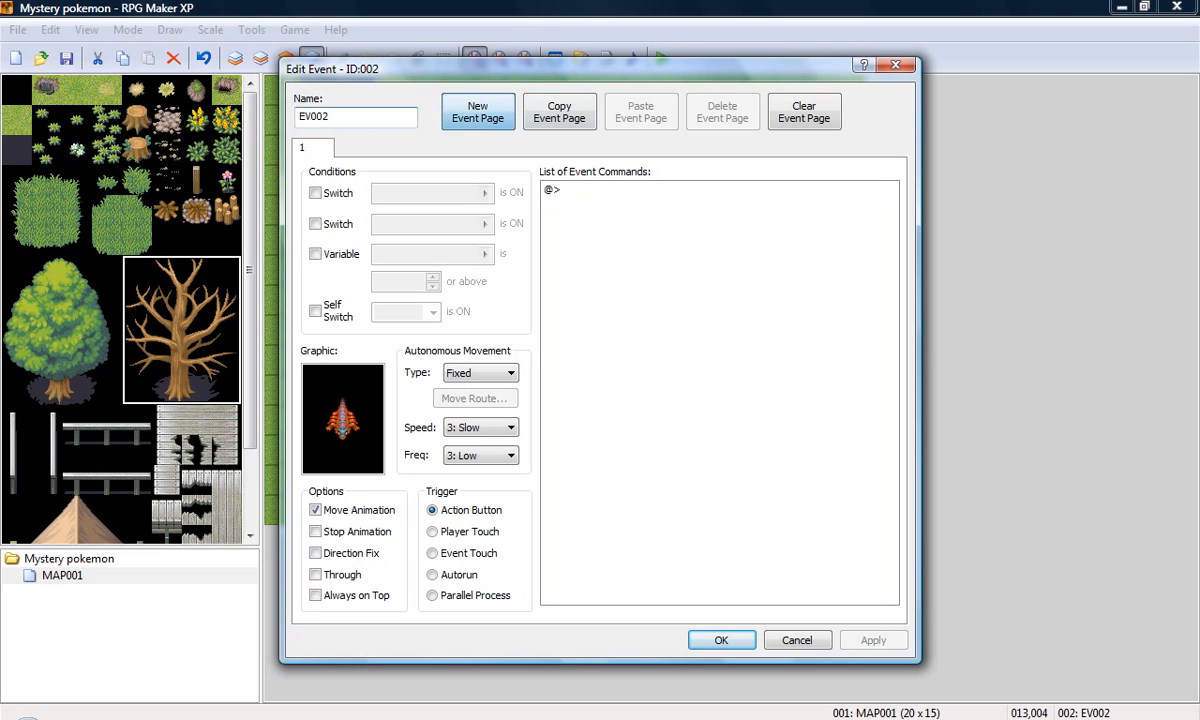
click(478, 111)
click(722, 111)
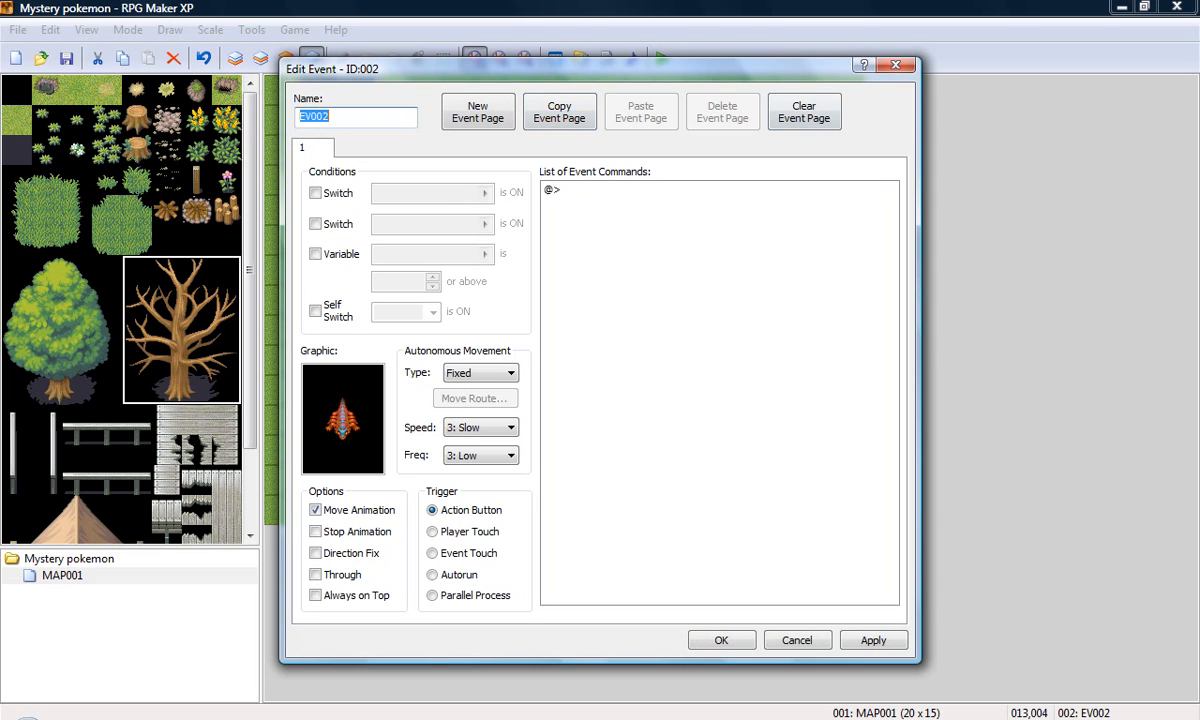
Try out the event's Player Touch, Autorun and Parallel Process triggers.
click(464, 532)
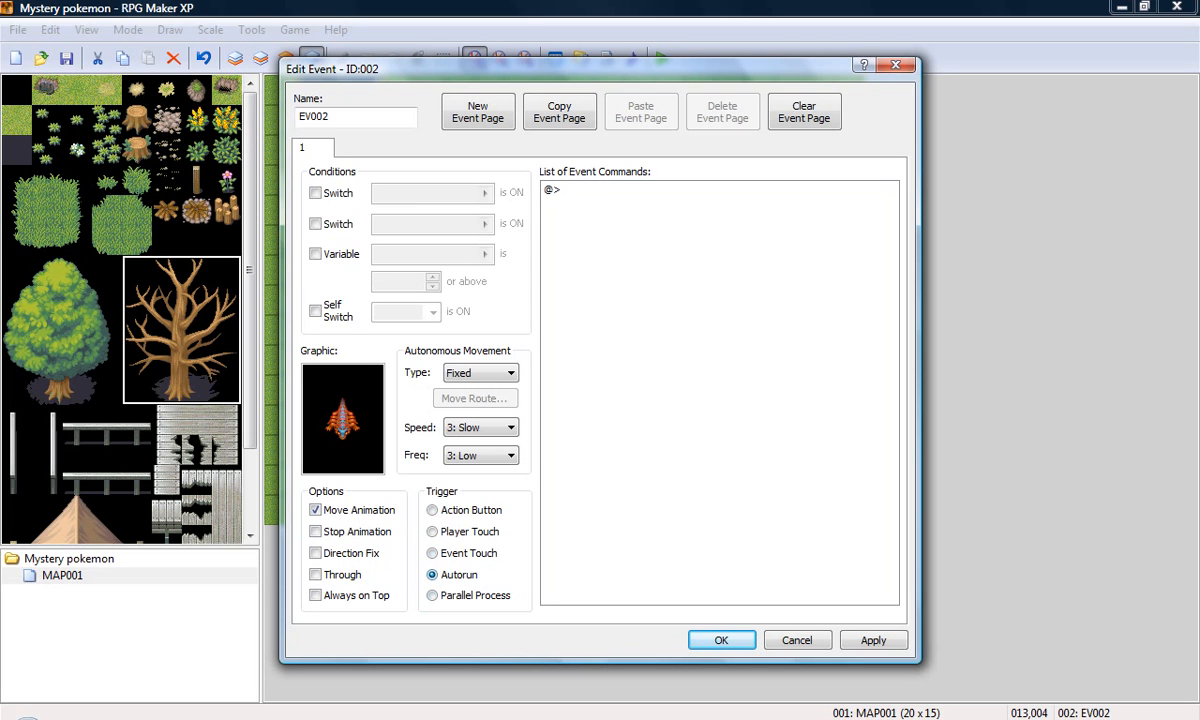
click(466, 596)
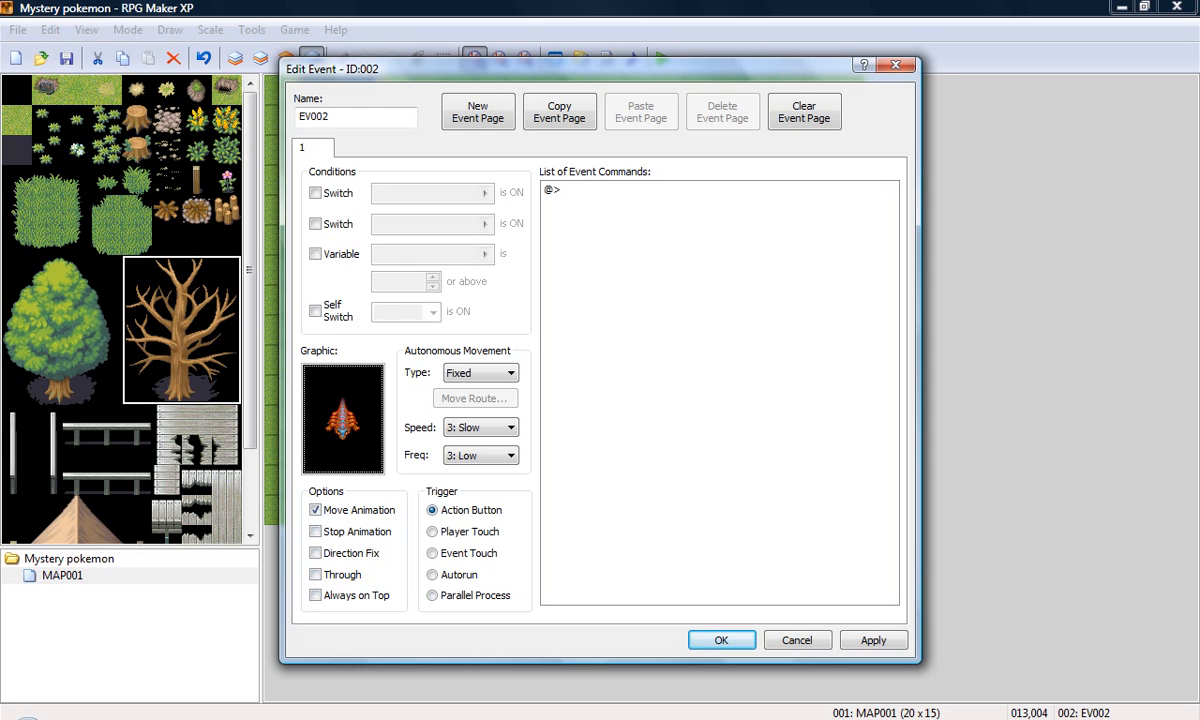
Set the autonomous movement type of the event on tile 013,004 to Random, keeping its current graphic, and save the event.
double_click(343, 419)
click(748, 576)
click(481, 373)
click(463, 403)
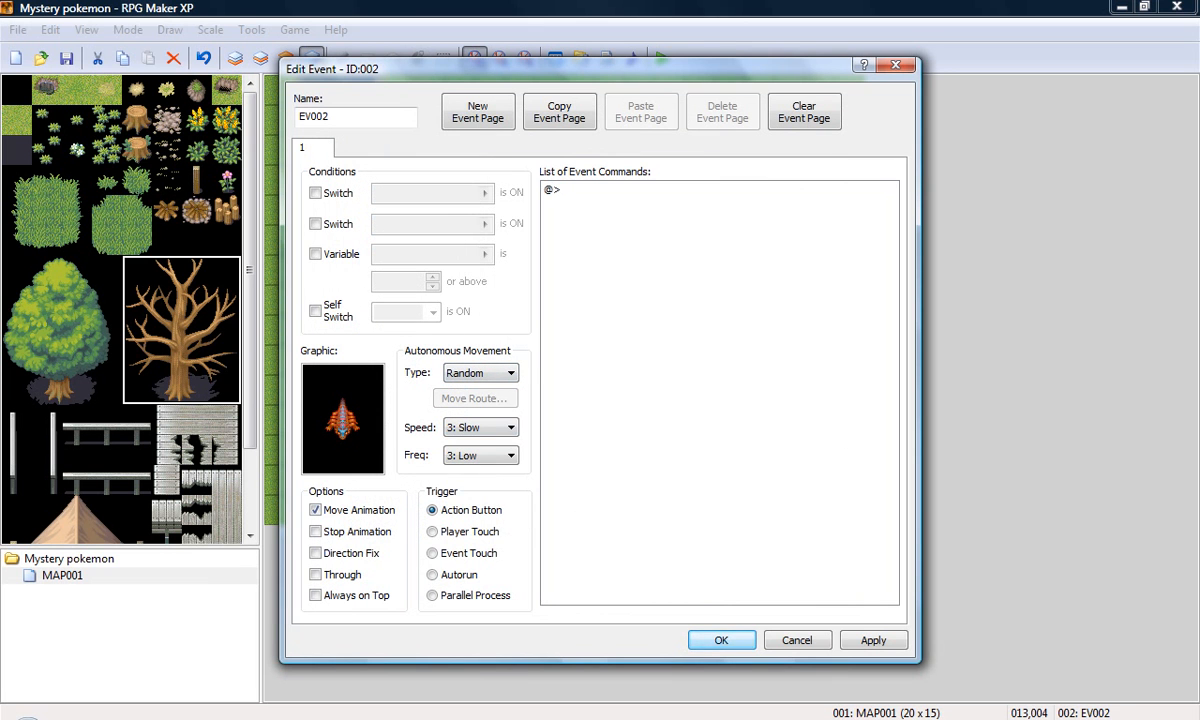
click(721, 640)
double_click(700, 359)
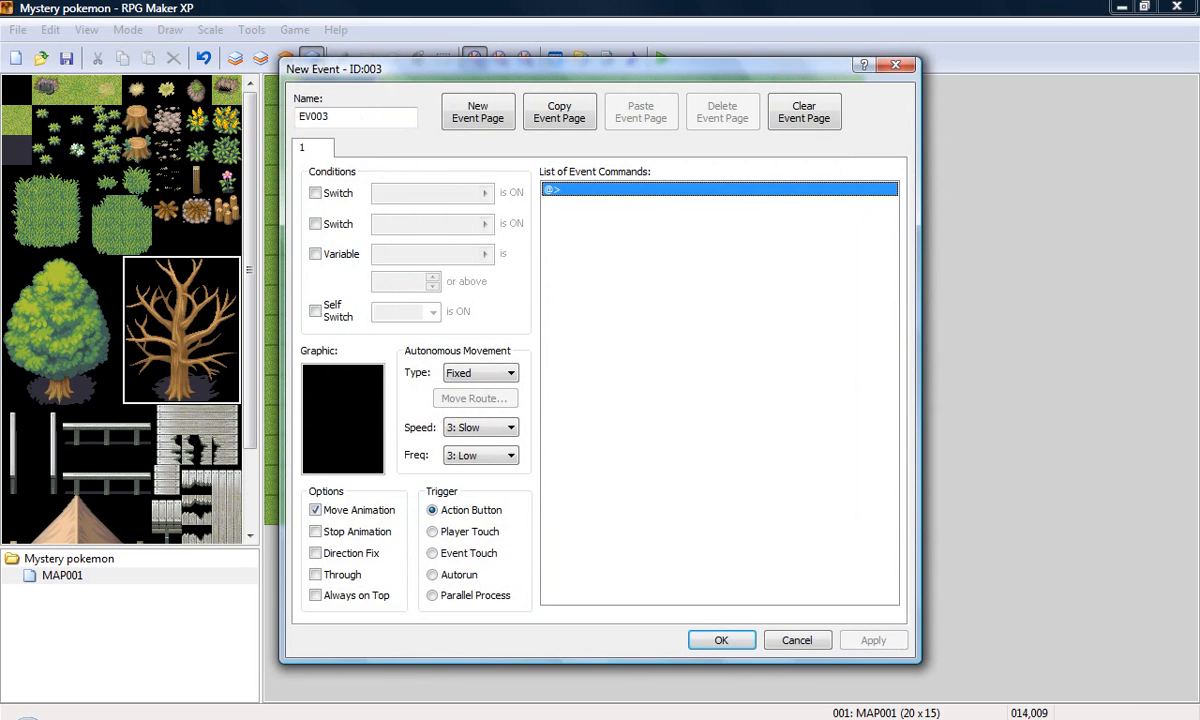
click(895, 65)
click(549, 300)
click(669, 330)
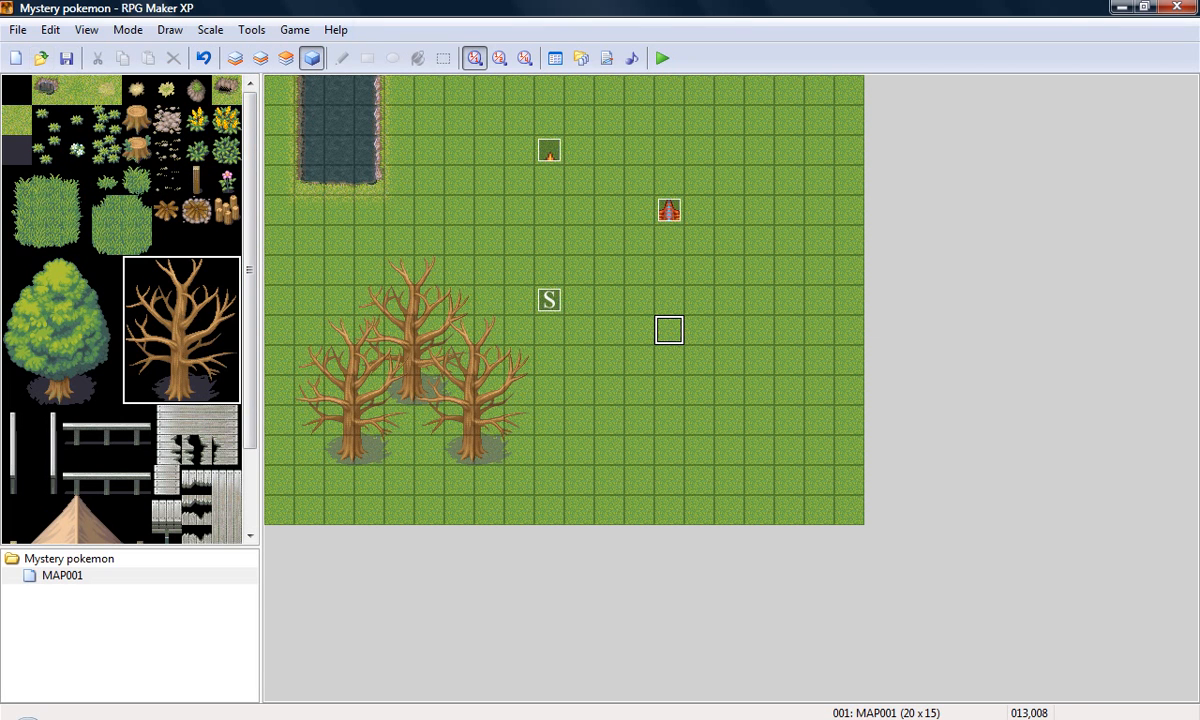
View the map at the two reduced scales and return it to full scale.
click(499, 58)
click(525, 58)
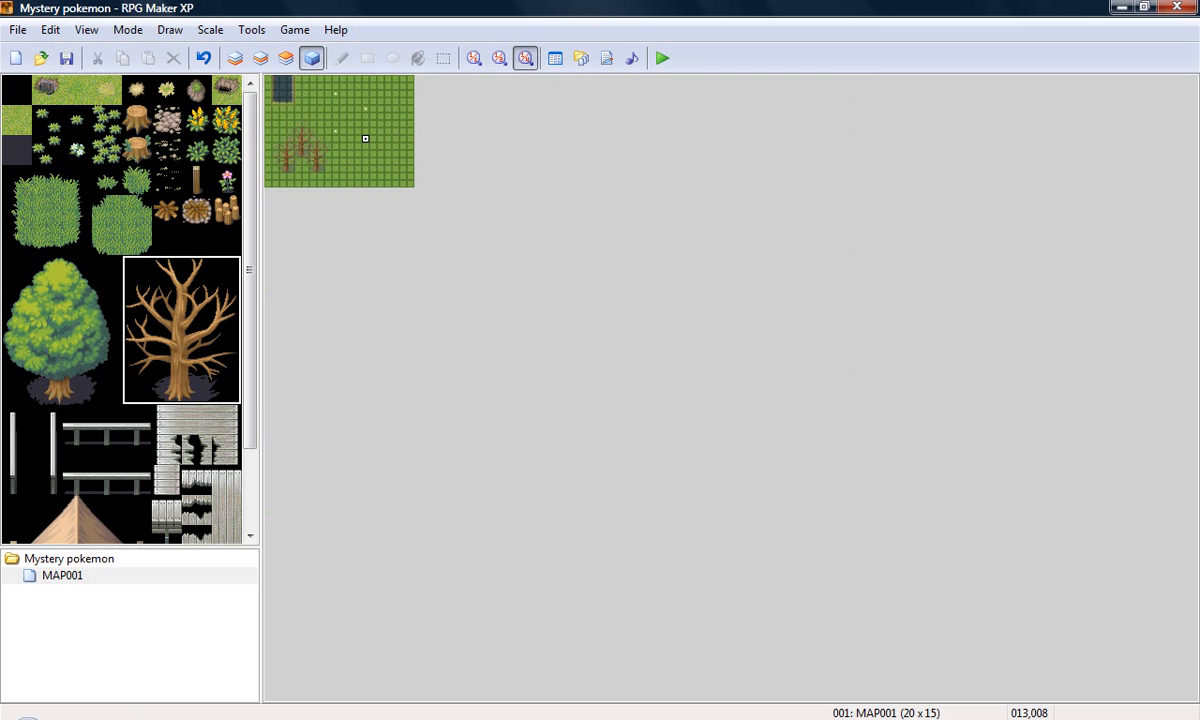
click(474, 58)
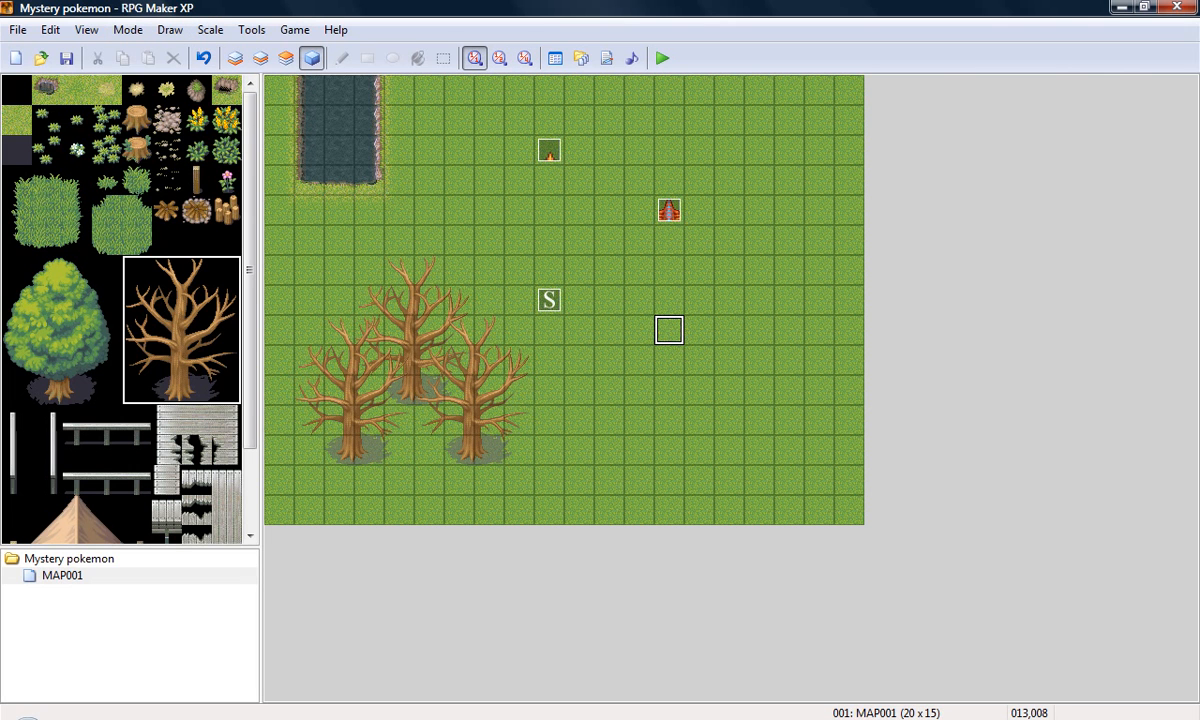
key(alt+Tab)
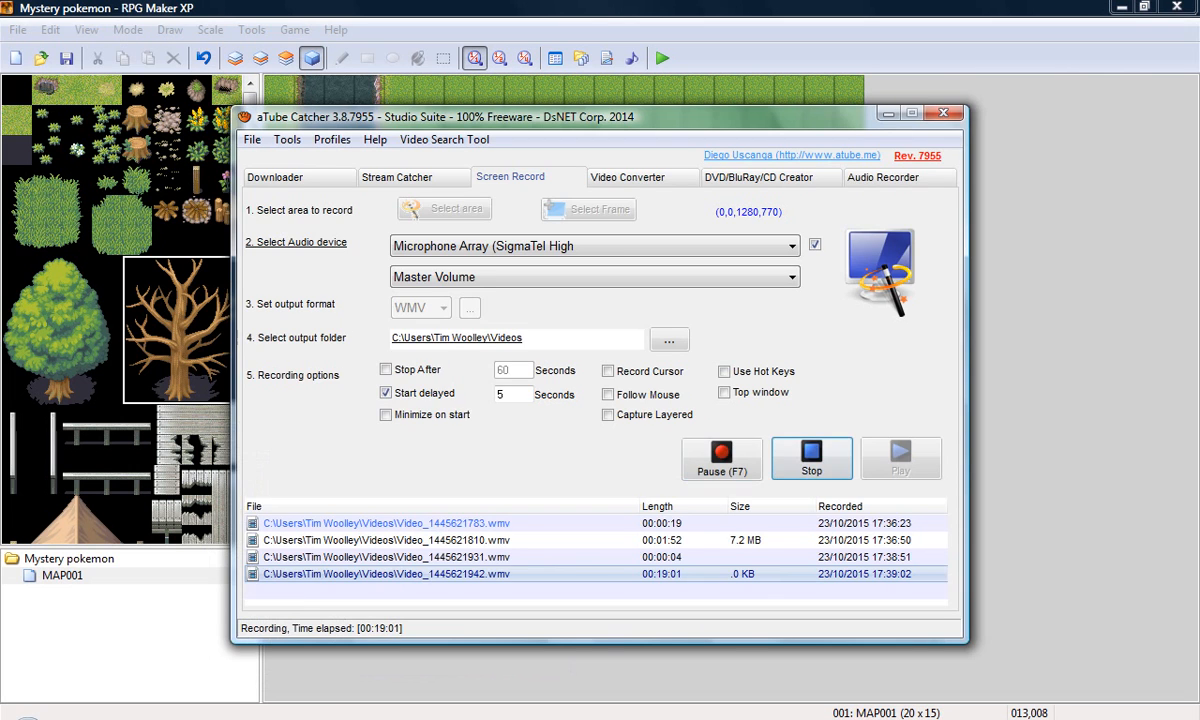